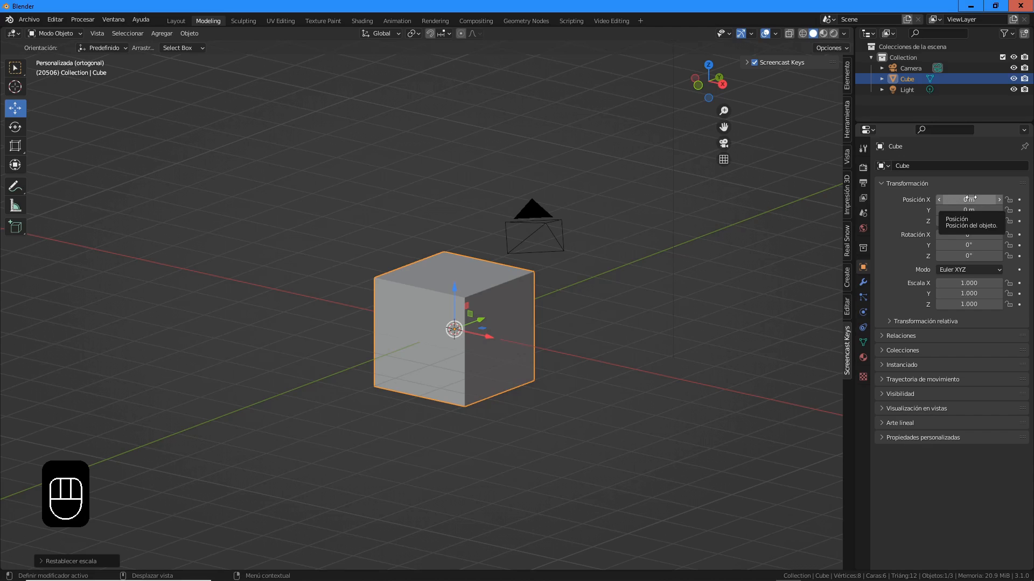
Move the cube to about -1.11 m in X, 3.71 m in Y and 0.27 m in Z.
left_click_drag(974, 199, 964, 221)
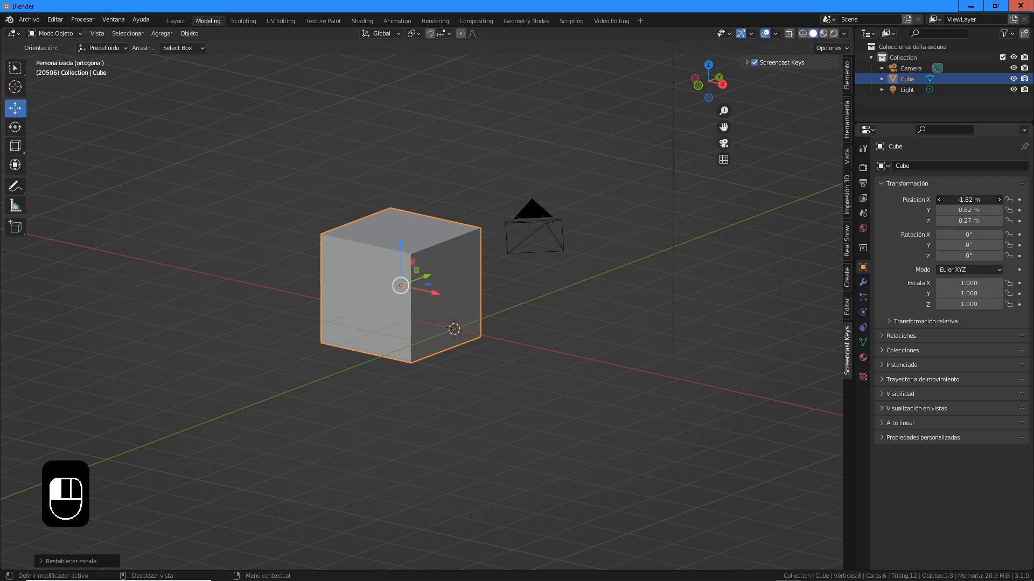
left_click_drag(427, 294, 463, 302)
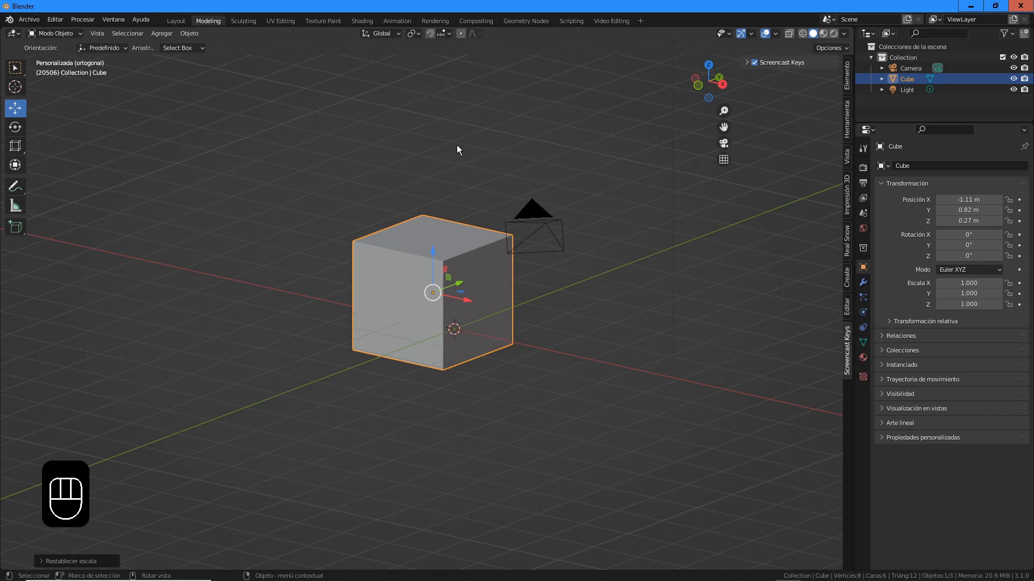
left_click_drag(457, 284, 550, 264)
Check the cube from the front, then move it to about -3.2 m in X and 0.43 m in Z.
key("KP_1")
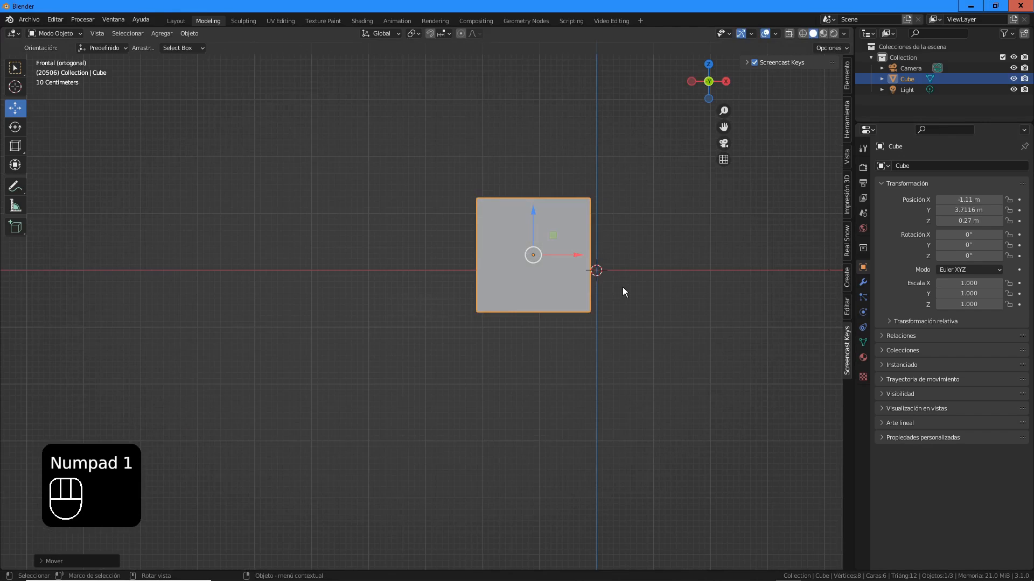
middle_click_drag(622, 288, 516, 235)
left_click_drag(557, 252, 467, 298)
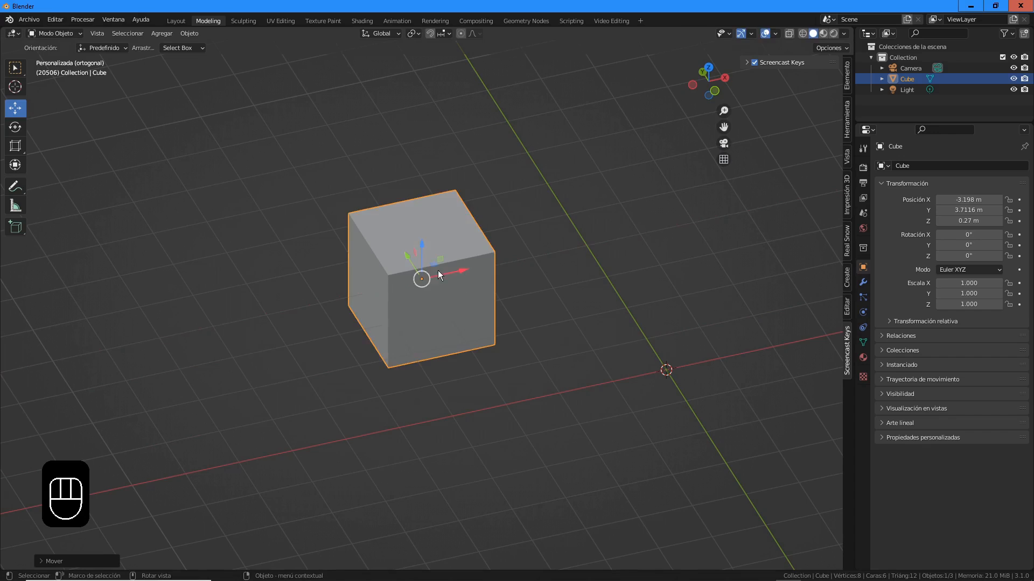
mouse_move(416, 239)
left_mouse_down()
mouse_move(422, 156)
mouse_move(423, 241)
left_mouse_up()
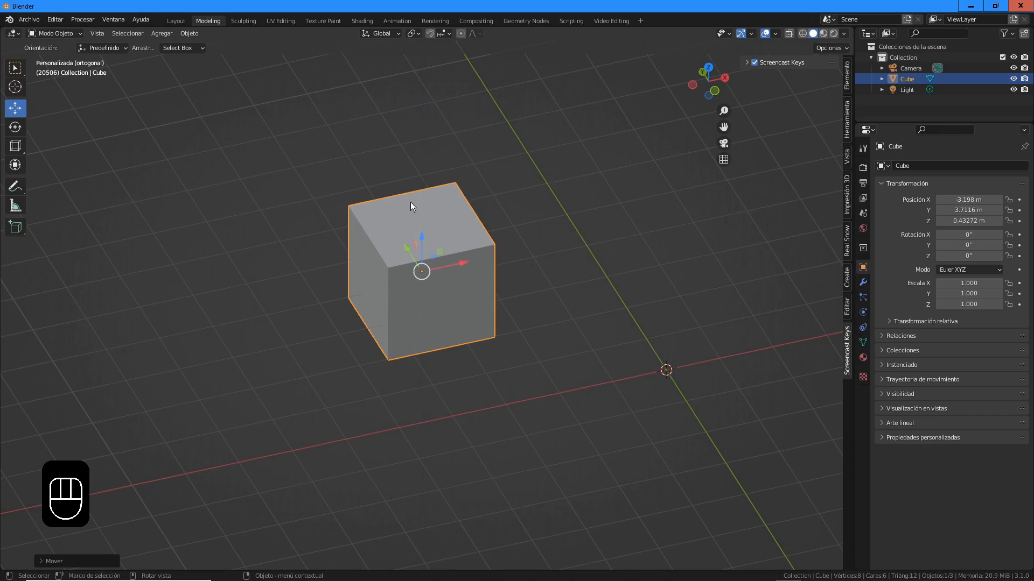
Rotate the cube to about -11.4°, 9.5° and -2.8° and scale it to about 1.78, 1.34 and 2.3 in X, Y, Z.
middle_click_drag(559, 267, 537, 266, "shift")
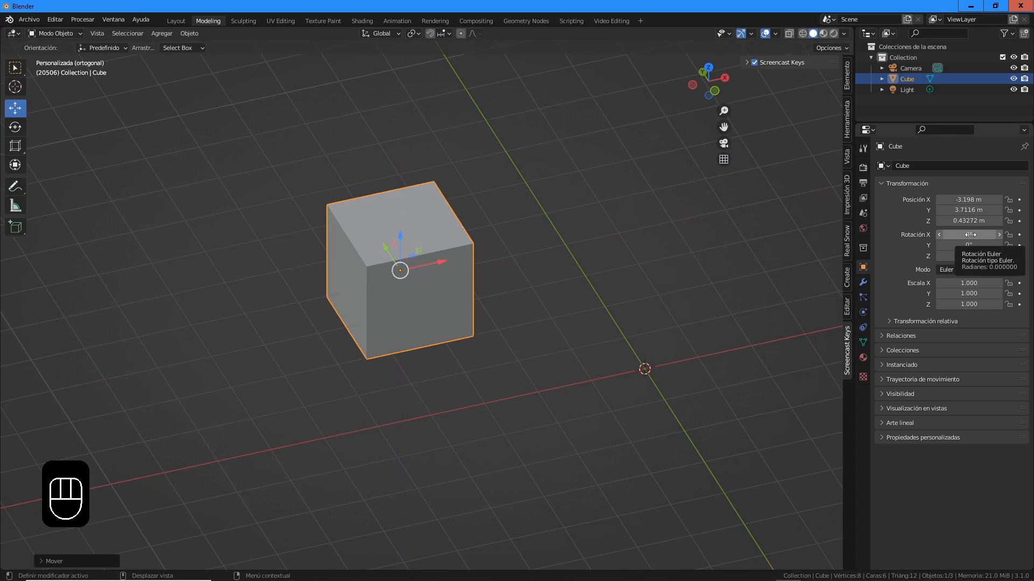
left_click_drag(967, 234, 991, 304)
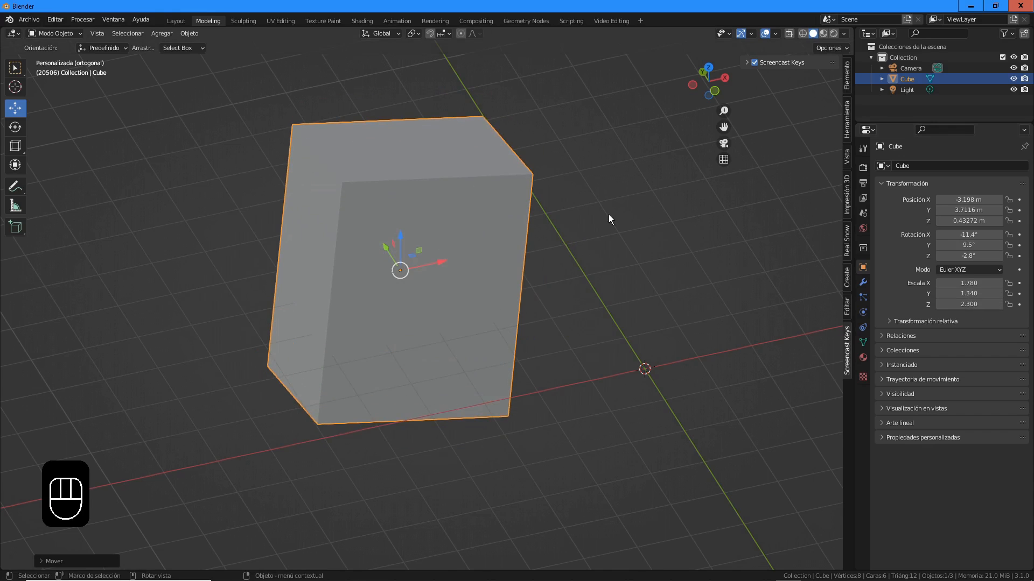
scroll(608, 215, "down", 3)
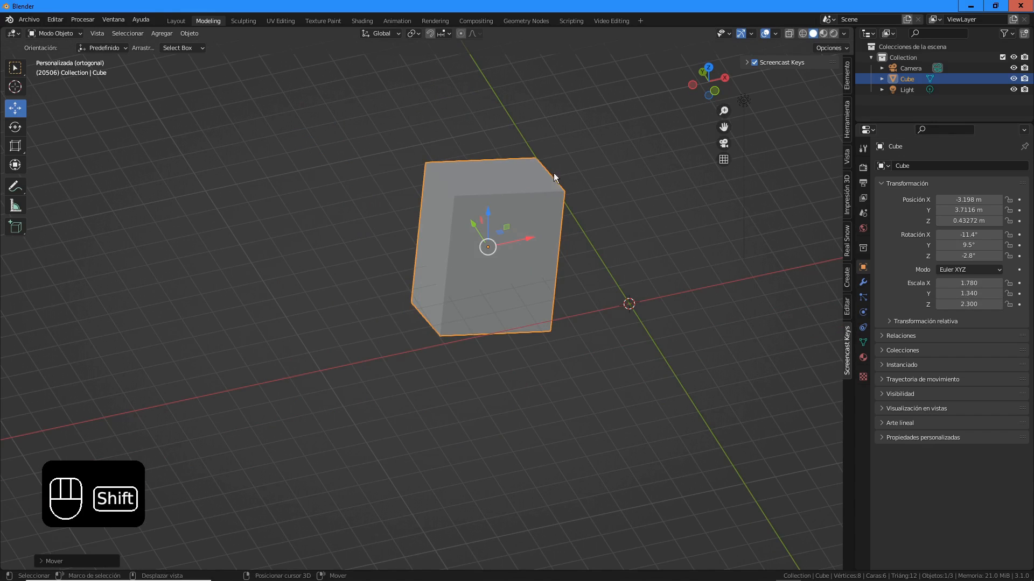
middle_click_drag(537, 167, 466, 253, "shift")
scroll(467, 253, "up", 3)
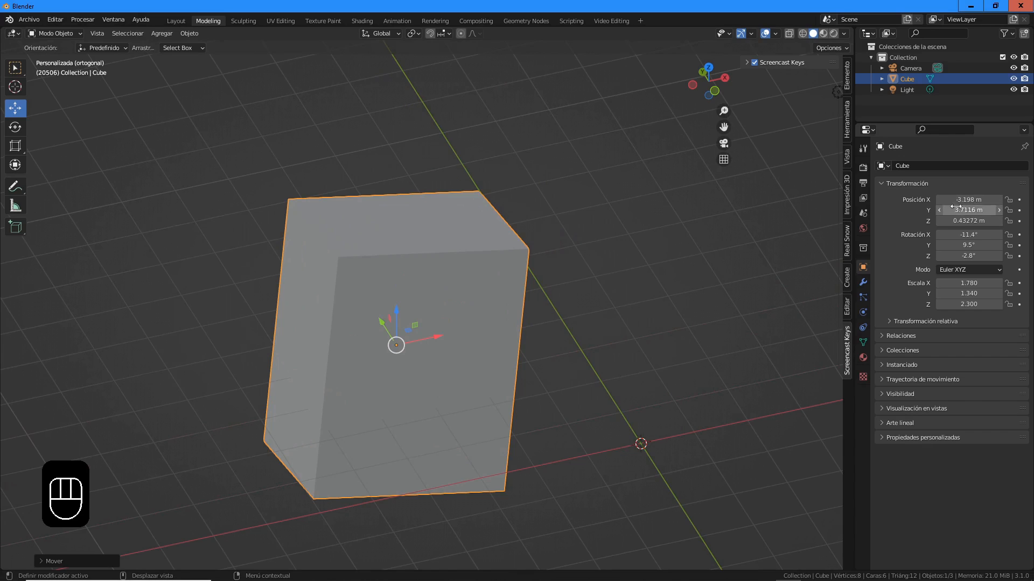
Set the cube's X, Y and Z position together to 5 m.
left_click_drag(962, 199, 961, 221)
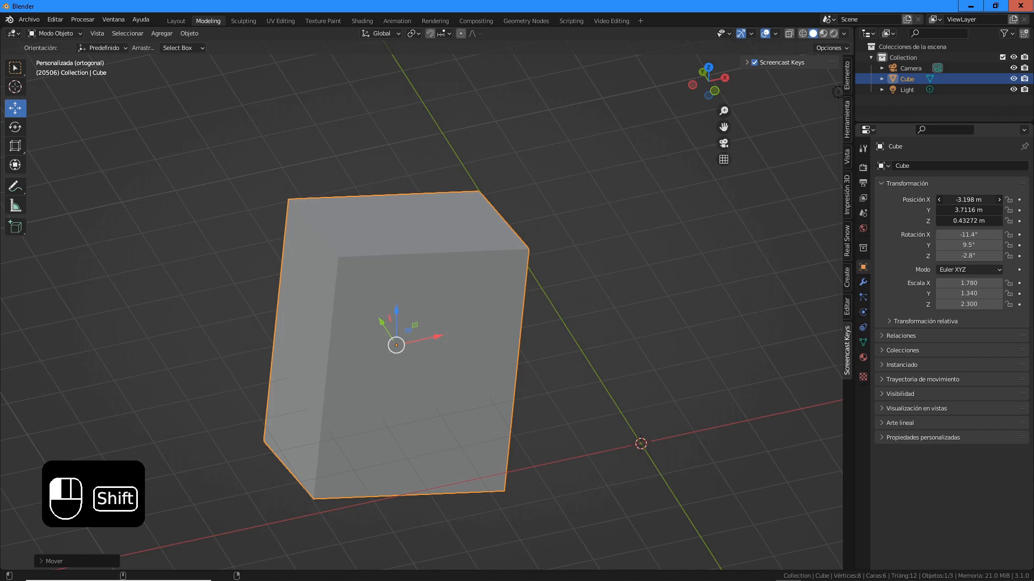
left_click_drag(962, 220, 962, 221, "shift")
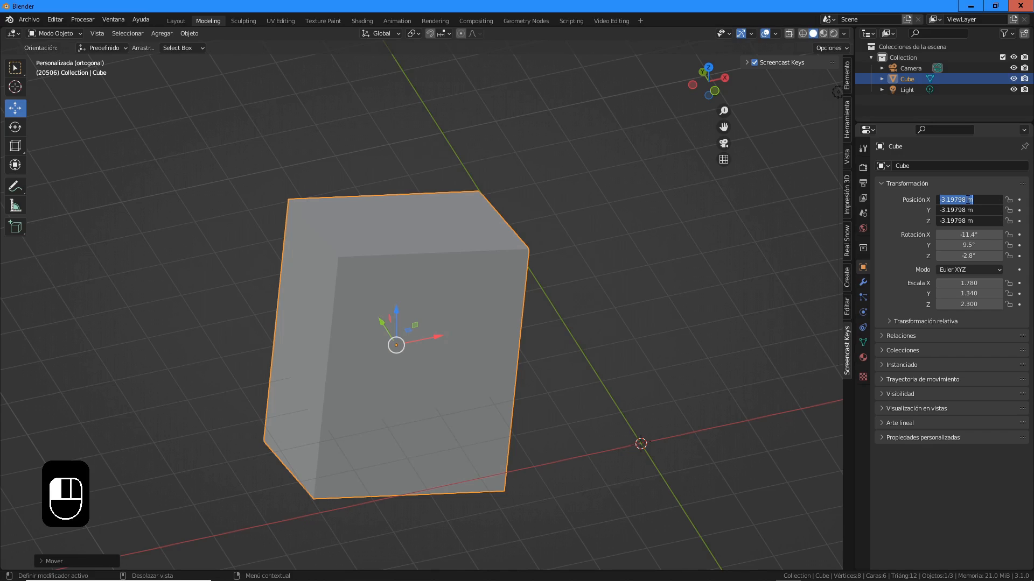
type("5")
key("Return")
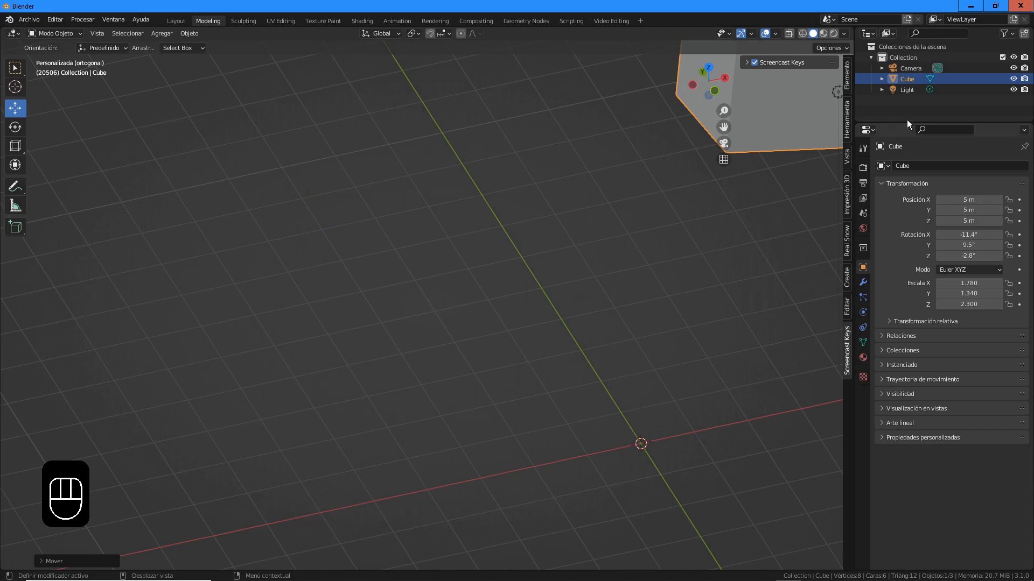
Set the cube's X, Y and Z rotation together to 45°.
scroll(680, 293, "down", 3)
middle_click_drag(681, 292, 521, 344, "shift")
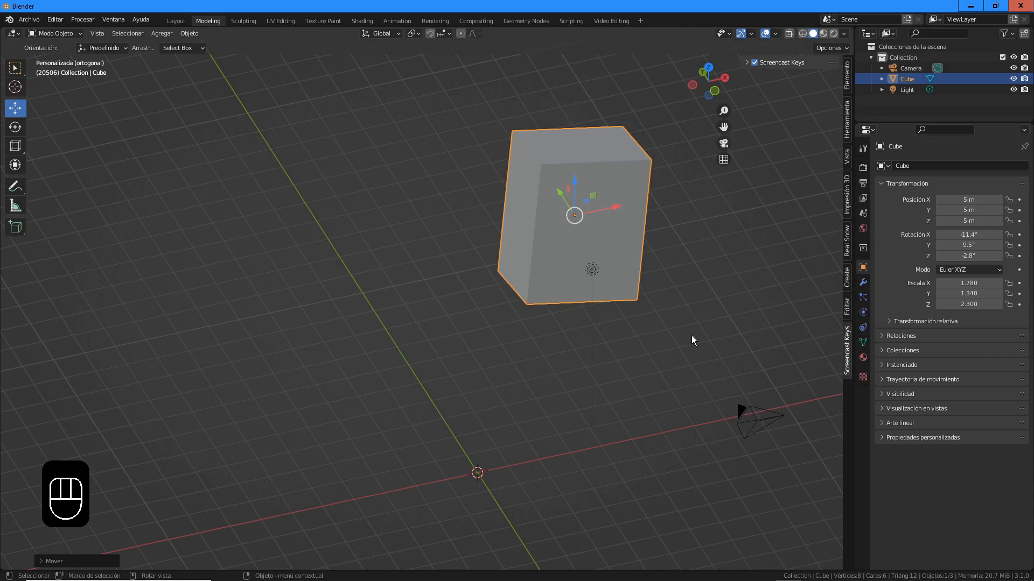
middle_click_drag(691, 335, 629, 307, "shift")
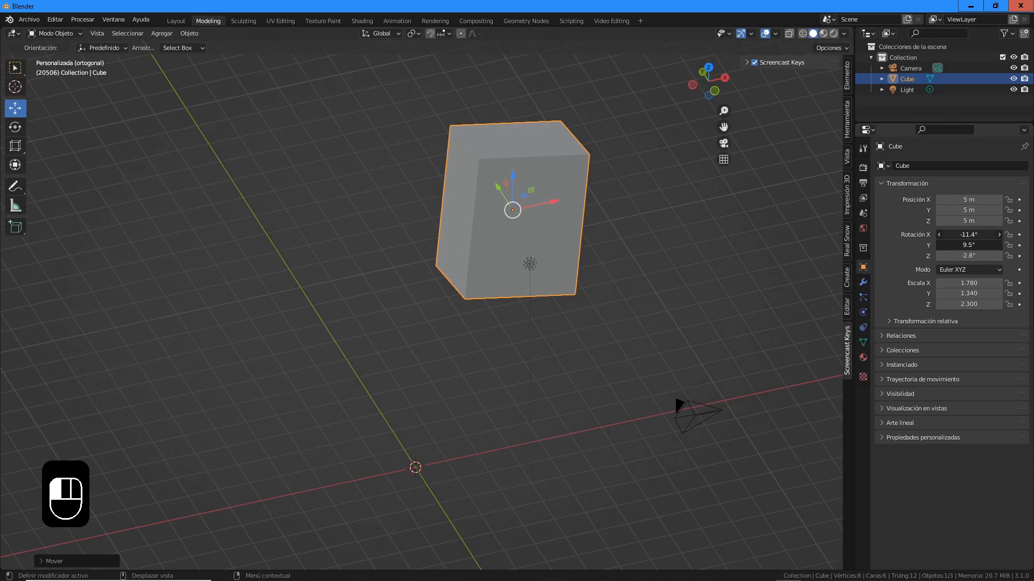
left_click_drag(968, 235, 968, 256)
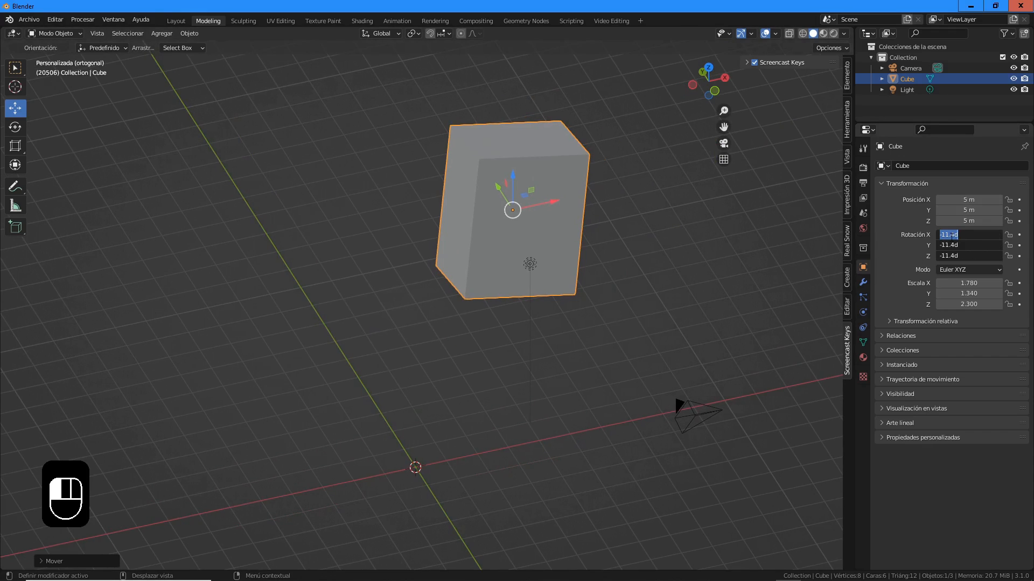
type("45")
key("Return")
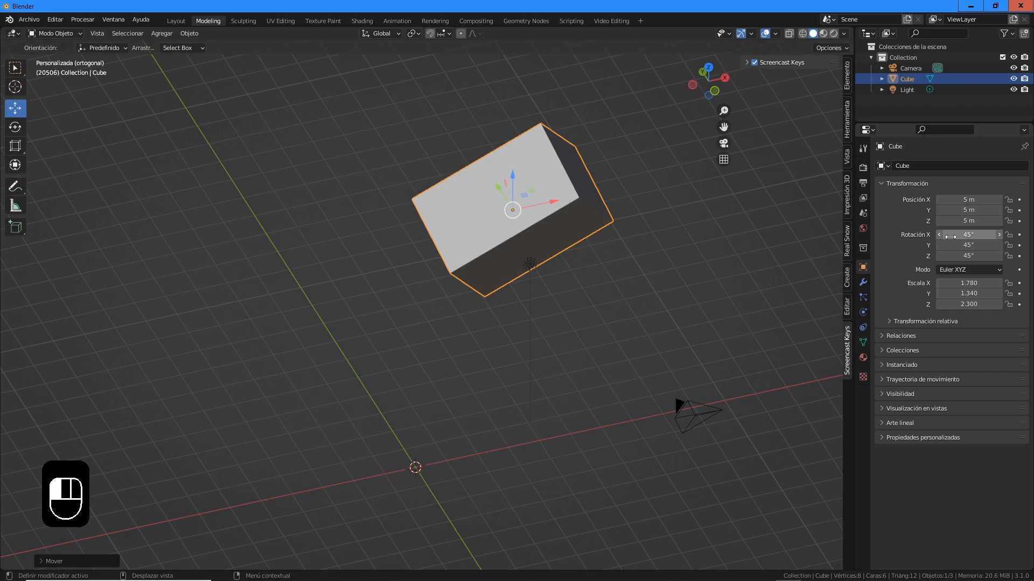
Set the cube's X, Y and Z scale together to 5.
left_click_drag(957, 282, 965, 304)
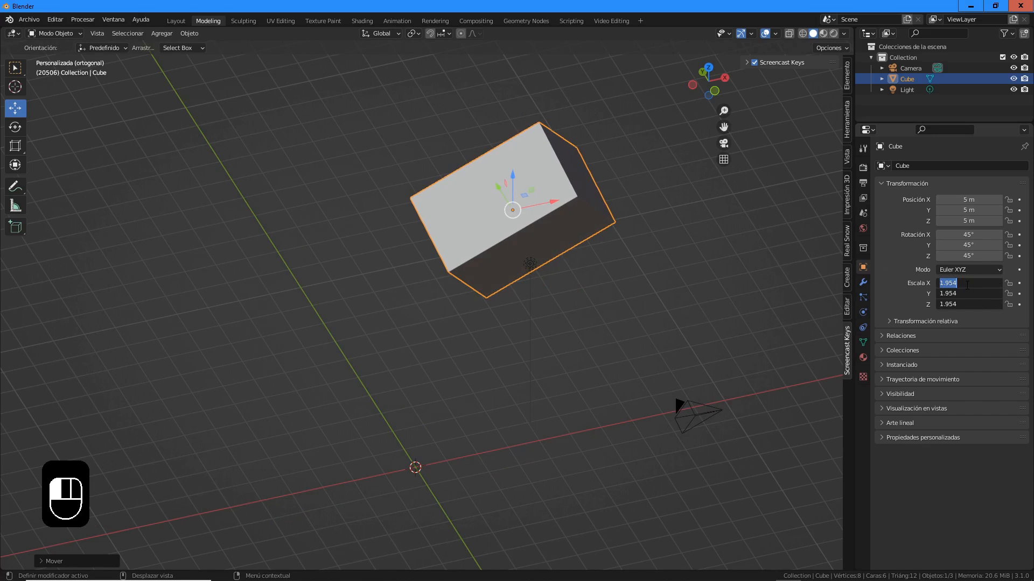
type("5")
key("Return")
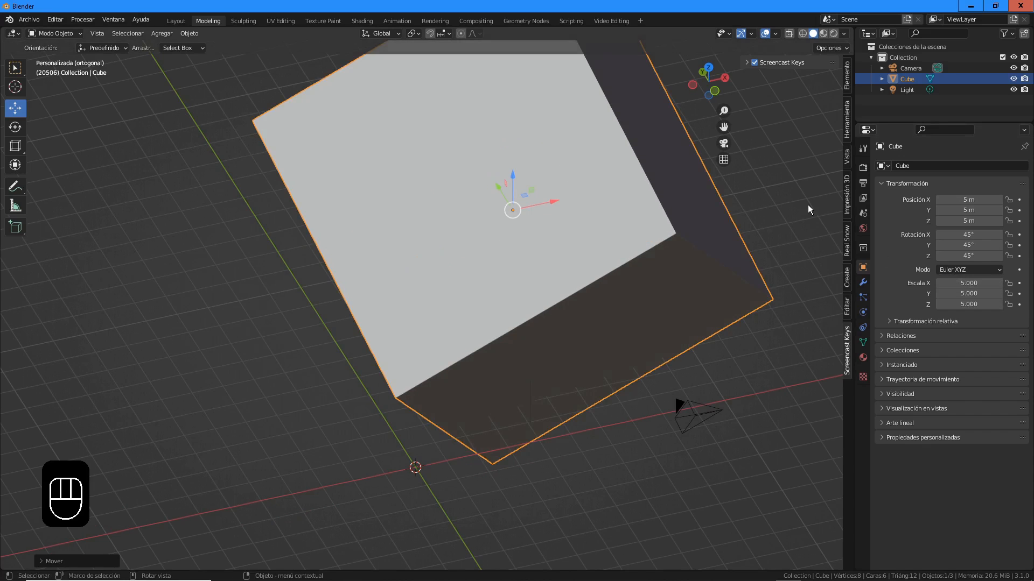
Examine the rotated and enlarged cube from another angle and at different distances.
scroll(495, 339, "down", 5)
middle_click_drag(496, 339, 478, 337)
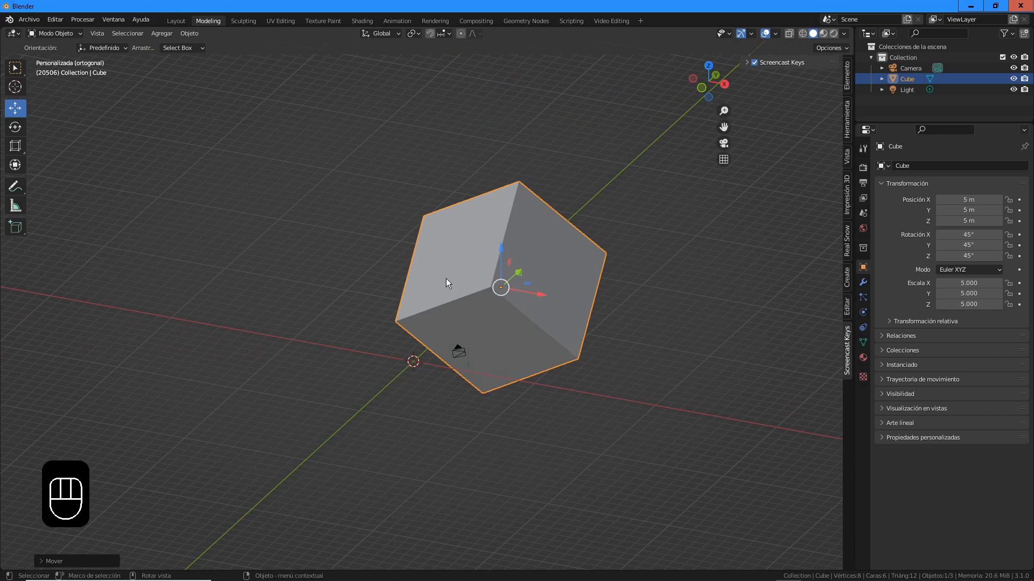
scroll(446, 279, "up", 2)
scroll(500, 291, "up", 3)
middle_click_drag(550, 307, 502, 299, "shift")
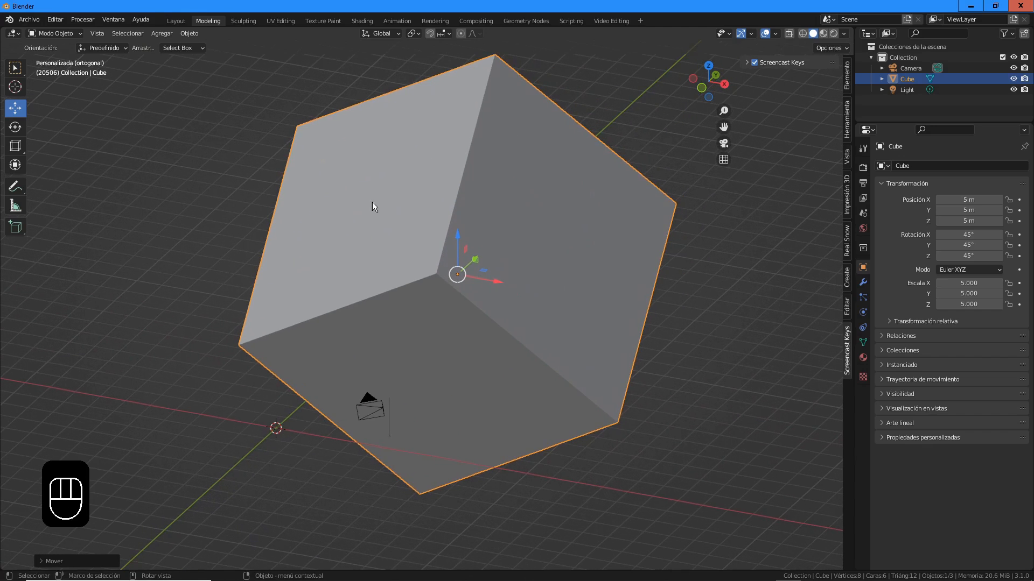
scroll(408, 240, "down", 2)
scroll(378, 230, "up", 1)
middle_click_drag(474, 235, 517, 273, "shift")
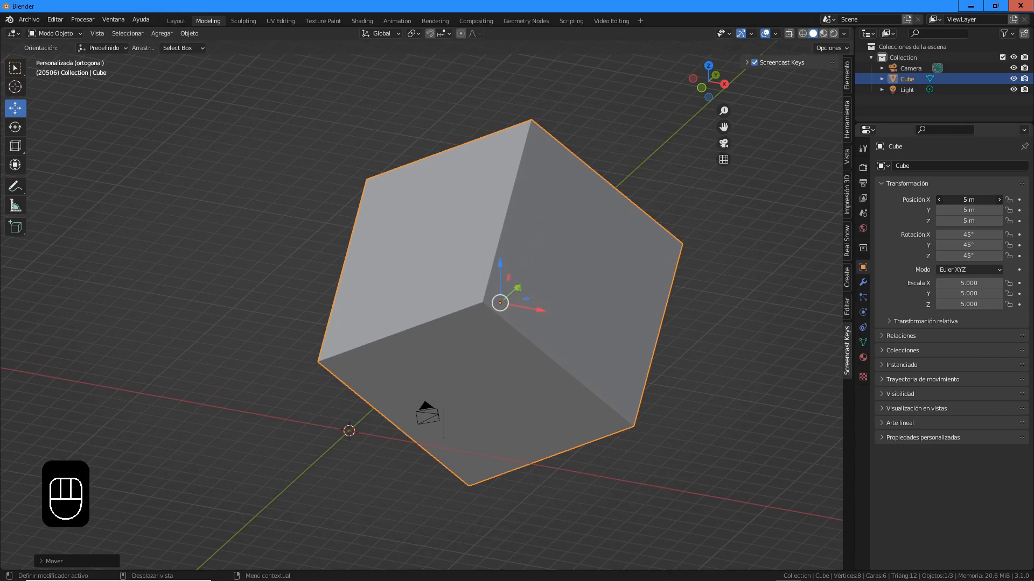
Reset the cube's position to 0 m in X, Y and Z, one axis at a time.
left_click_drag(972, 200, 968, 200)
left_click(967, 200)
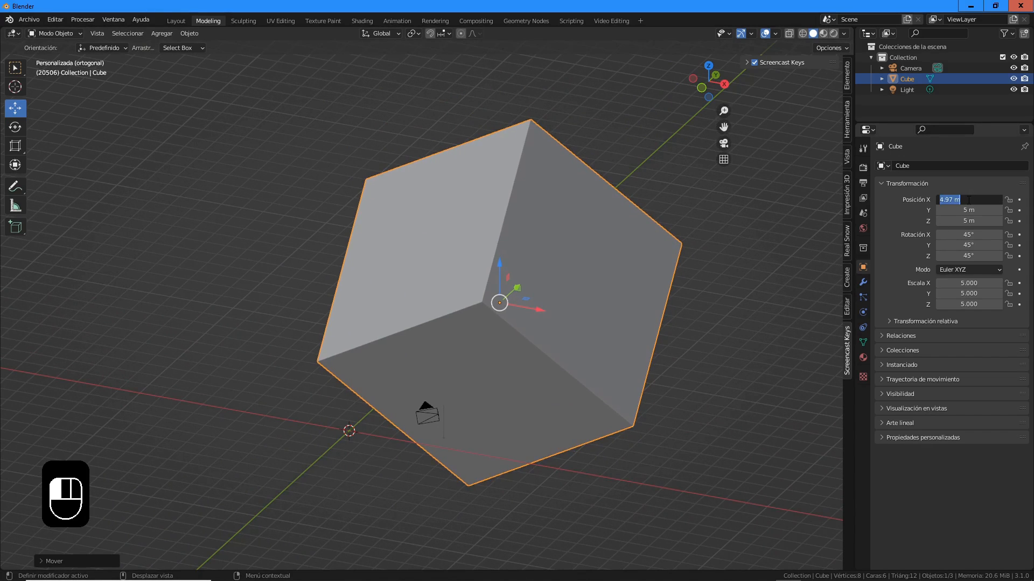
type("0")
key("Return")
left_click(967, 200)
key("Tab")
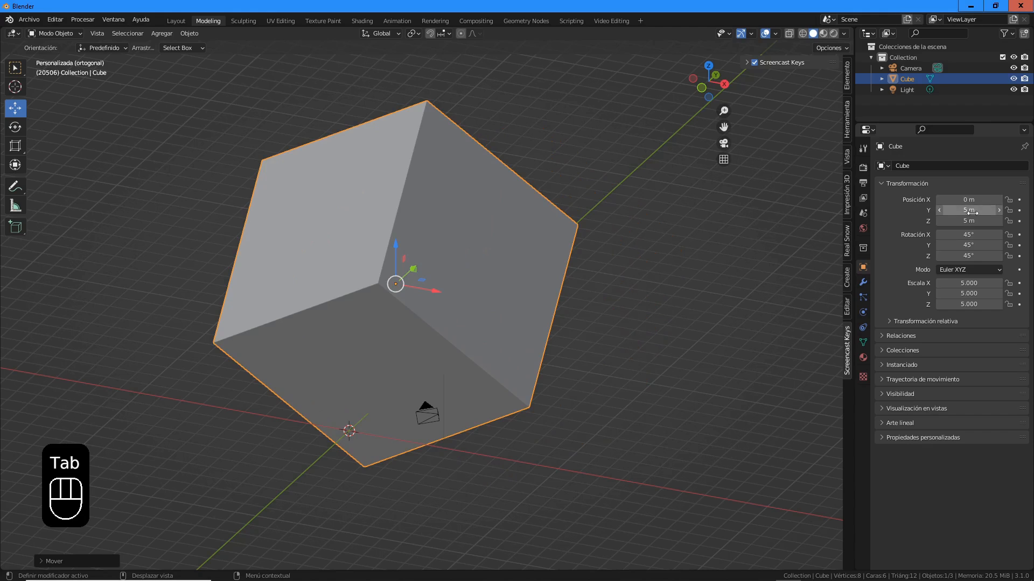
type("0")
key("Return")
left_click(964, 218)
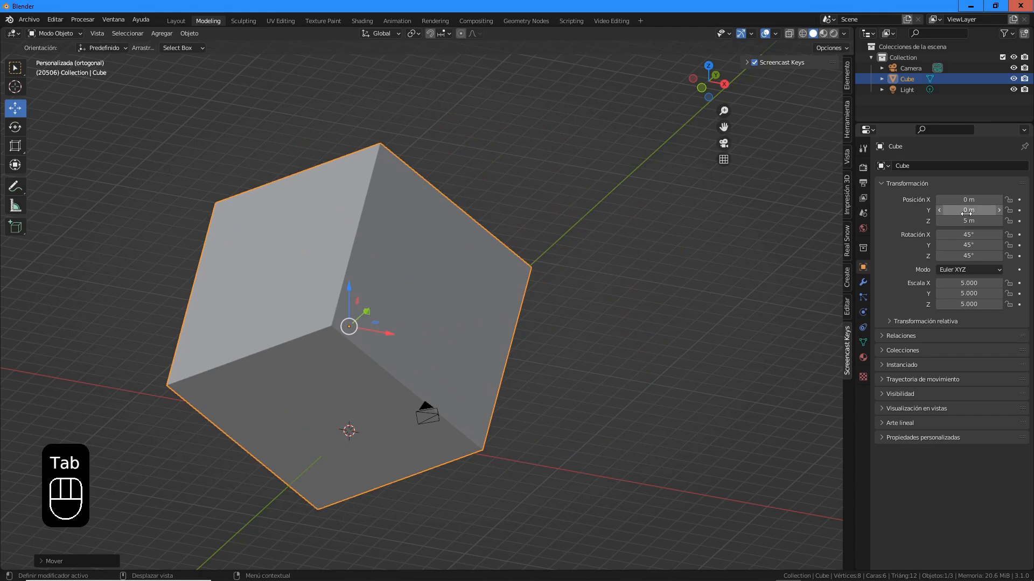
type("0")
key("Return")
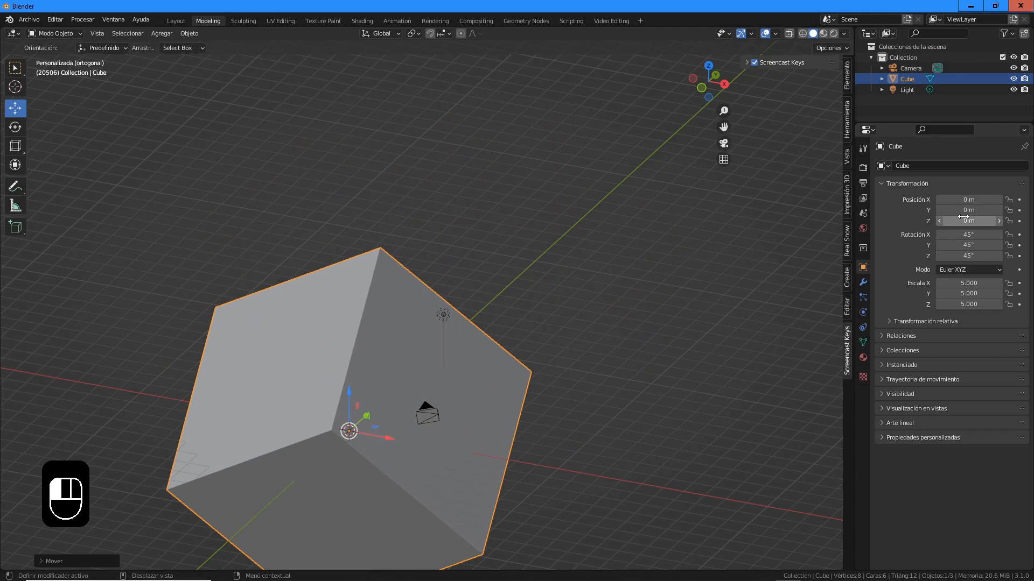
Set the cube's rotation to 0° on all three axes at once.
left_click_drag(965, 234, 971, 256)
type("0")
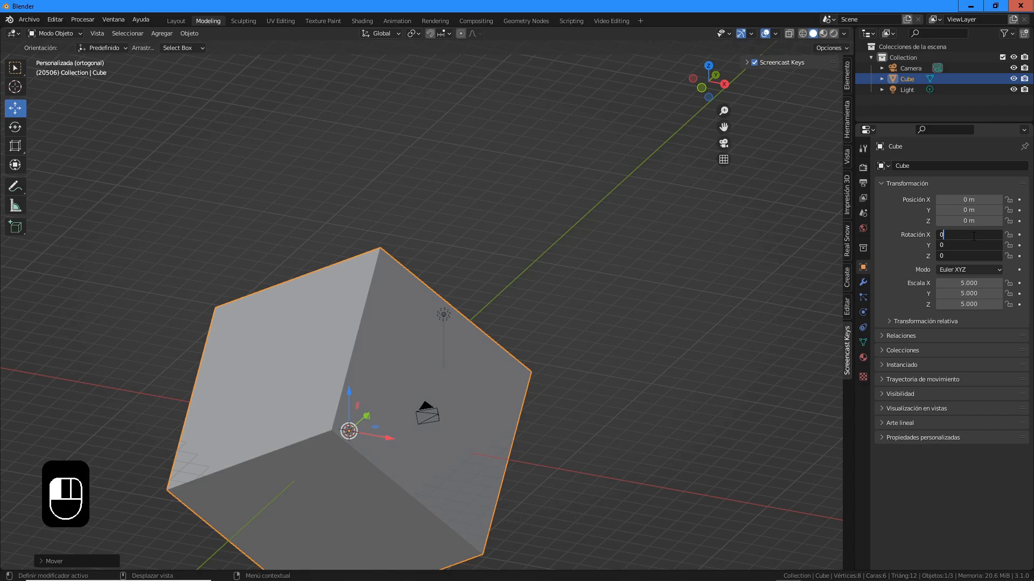
key("Return")
Set the cube's X, Y and Z scale together to 0.
left_click(955, 283)
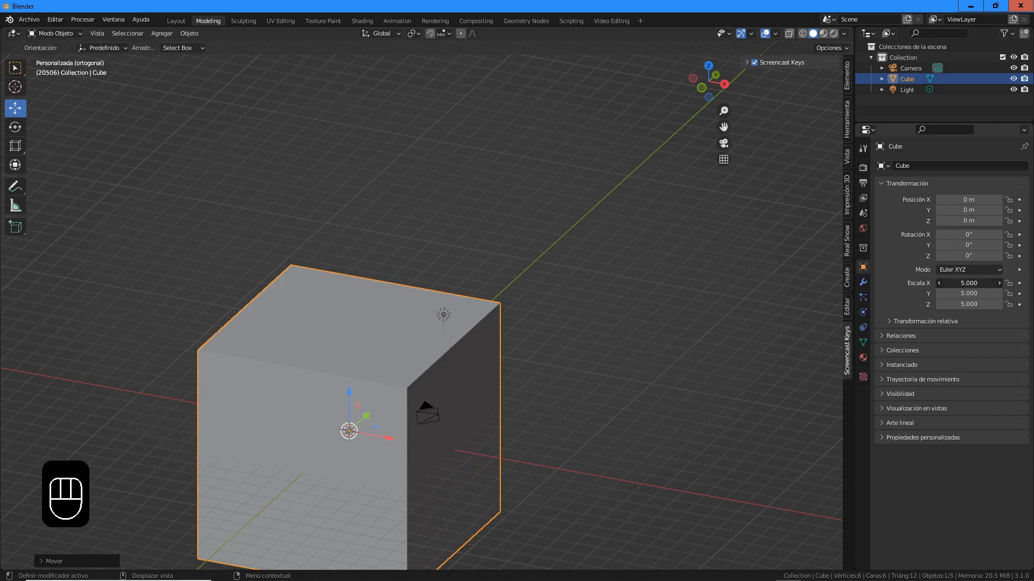
key("Escape")
left_click_drag(969, 283, 968, 305)
type("0")
key("Return")
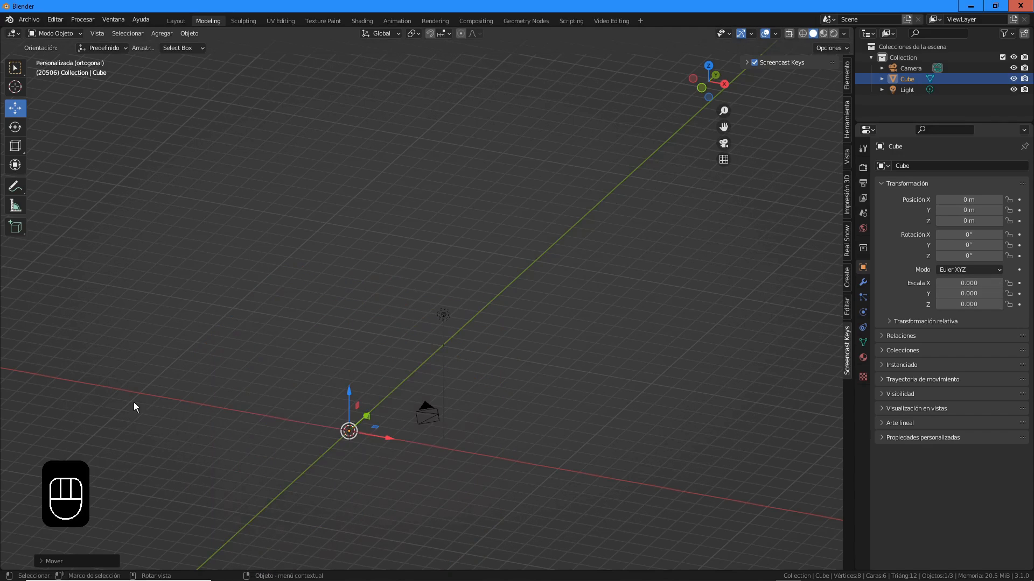
Set the cube's scale to 1 in X, Y and Z, one axis after another.
left_click(967, 284)
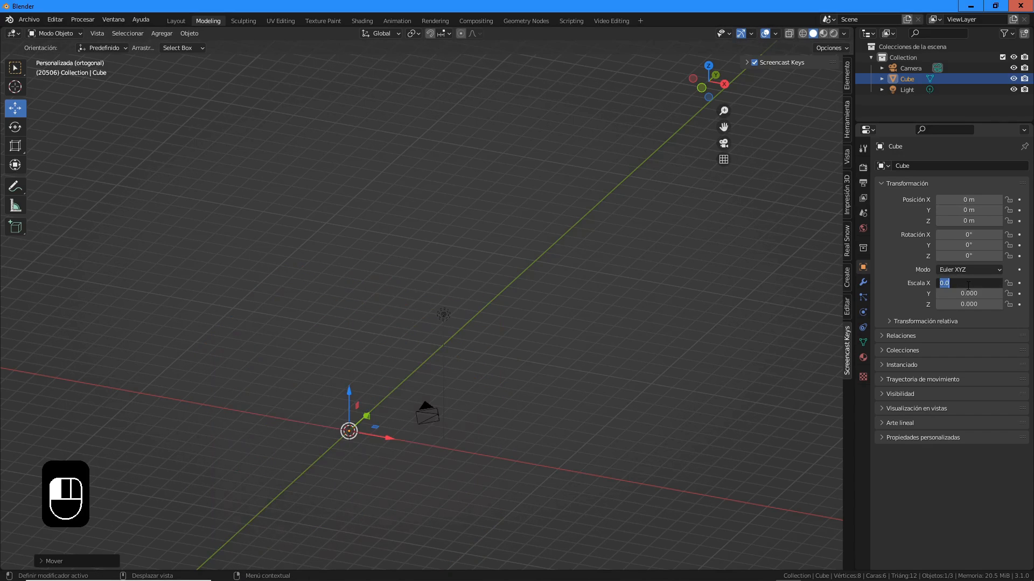
type("1")
key("Tab")
type("1")
key("Tab")
type("1")
key("Return")
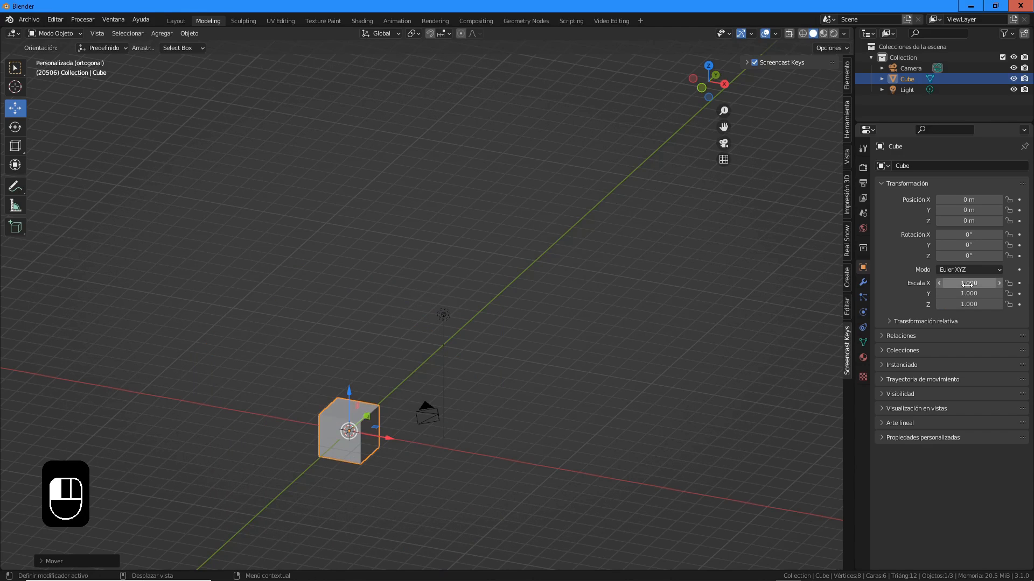
Rotate the cube freely with trackball rotation to about -6° in X, 25.6° in Y and 58.3° in Z.
scroll(161, 471, "up", 5)
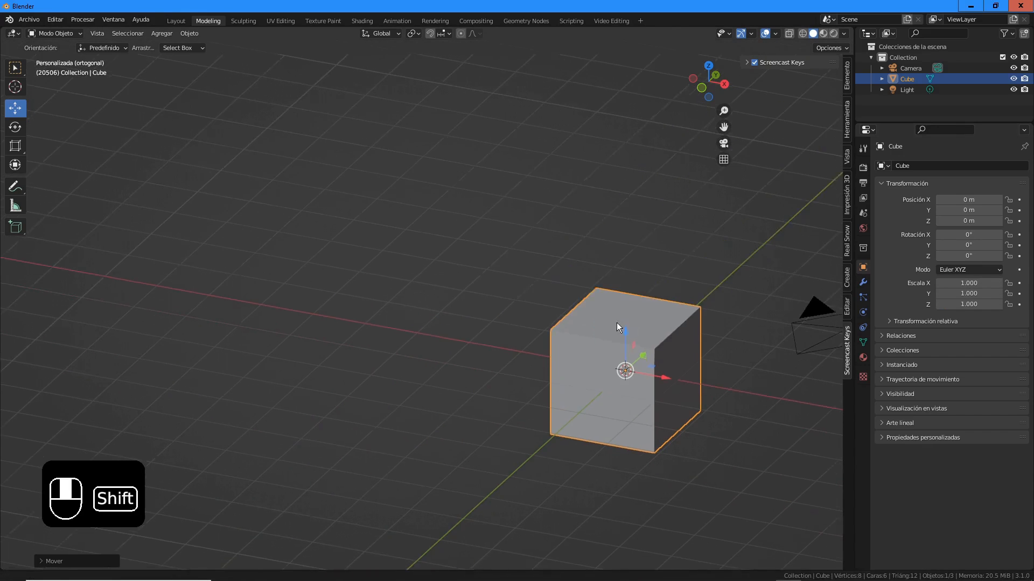
middle_click_drag(616, 322, 535, 313, "shift")
scroll(534, 313, "down", 2)
middle_click_drag(591, 335, 524, 339, "shift")
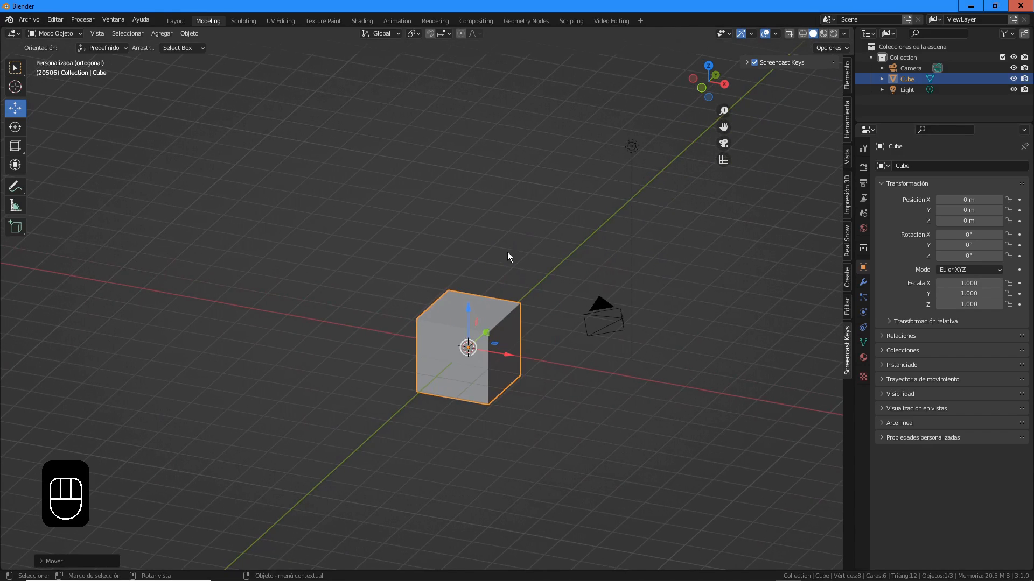
key("r")
key("r")
left_click(563, 243)
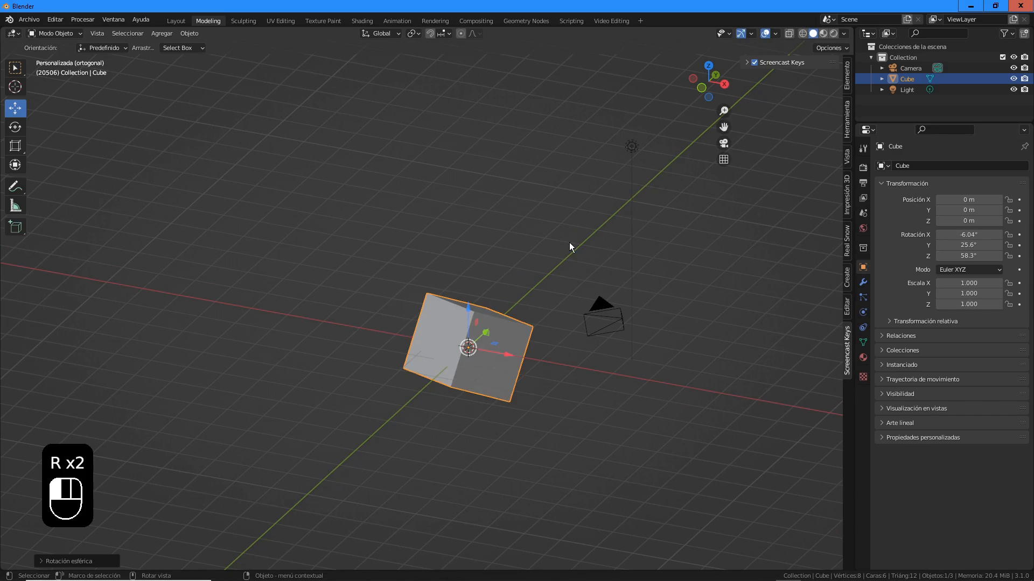
Scale the cube uniformly to about 2.11 and move it to about -4.57 m in X, -0.24 m in Y and 3.68 m in Z.
key("s")
left_click(582, 330)
key("g")
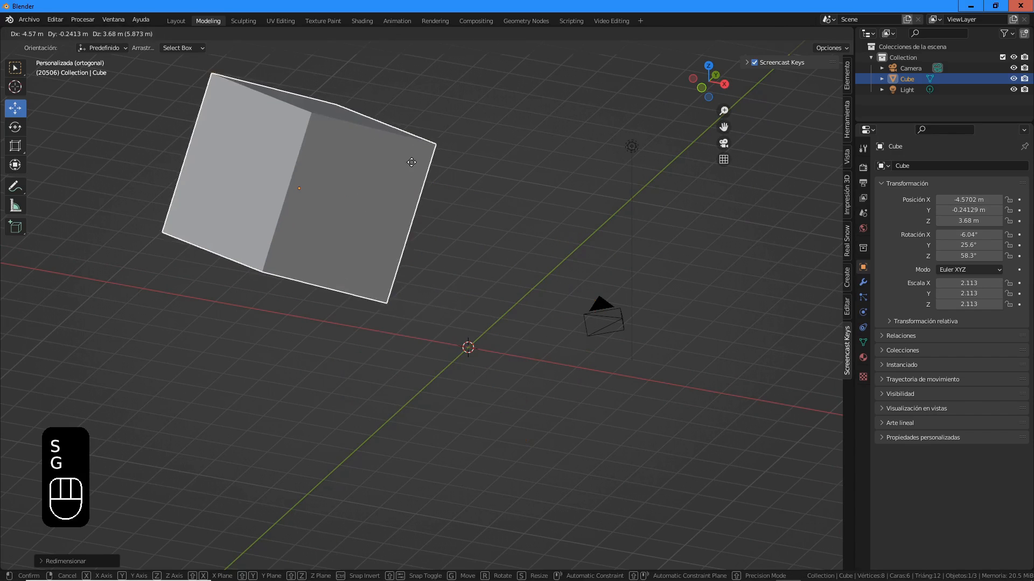
left_click(438, 276)
middle_click_drag(287, 265, 312, 169, "shift")
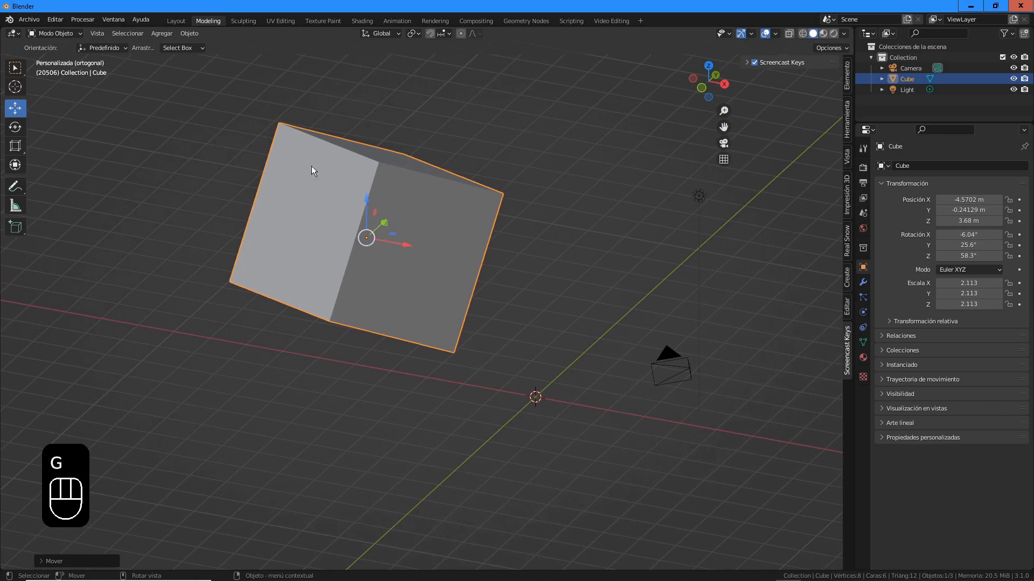
Reset the cube's position and rotation with the object's reset commands.
left_click(189, 36)
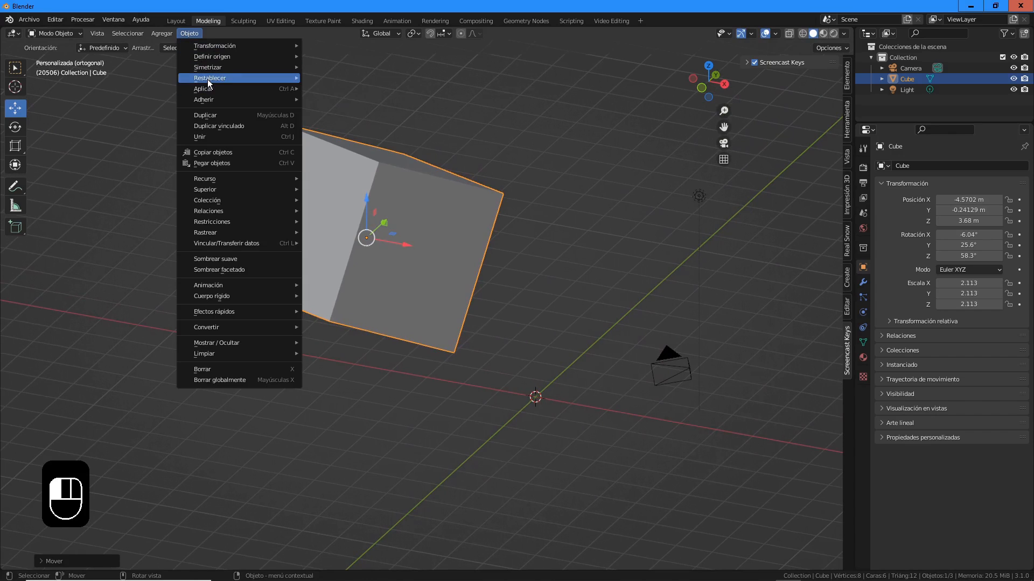
mouse_move(208, 79)
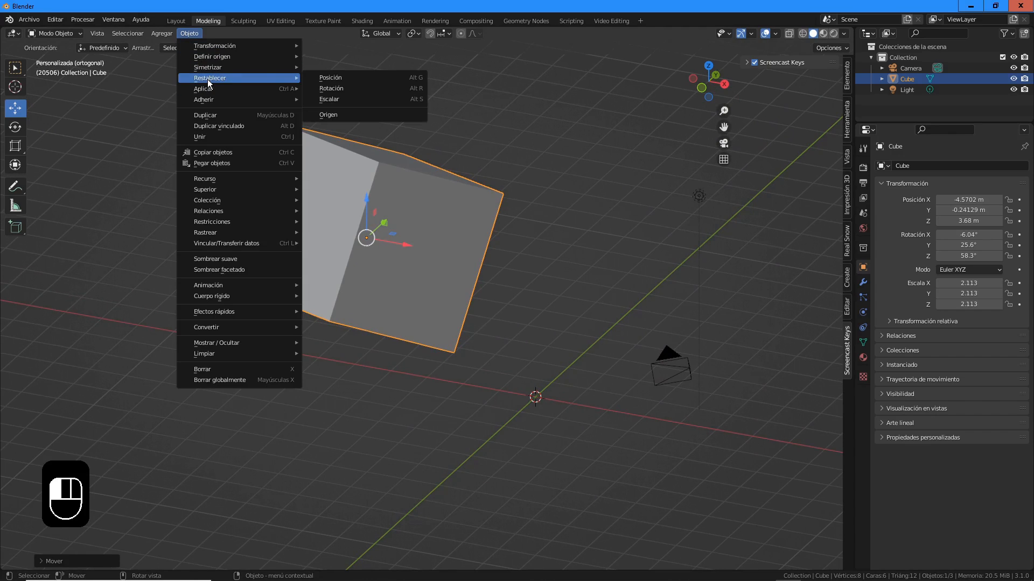
left_click(348, 78)
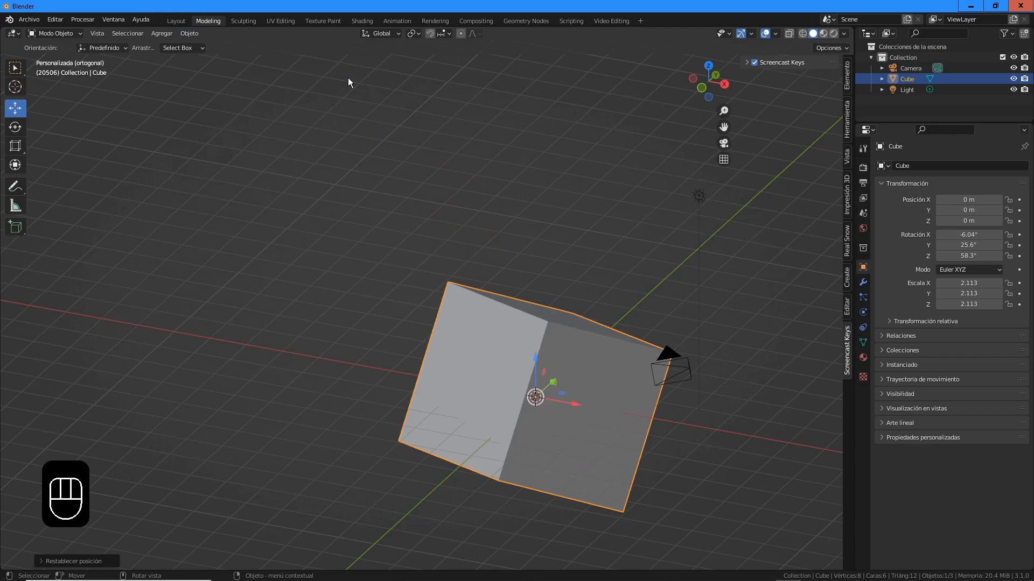
left_click(188, 33)
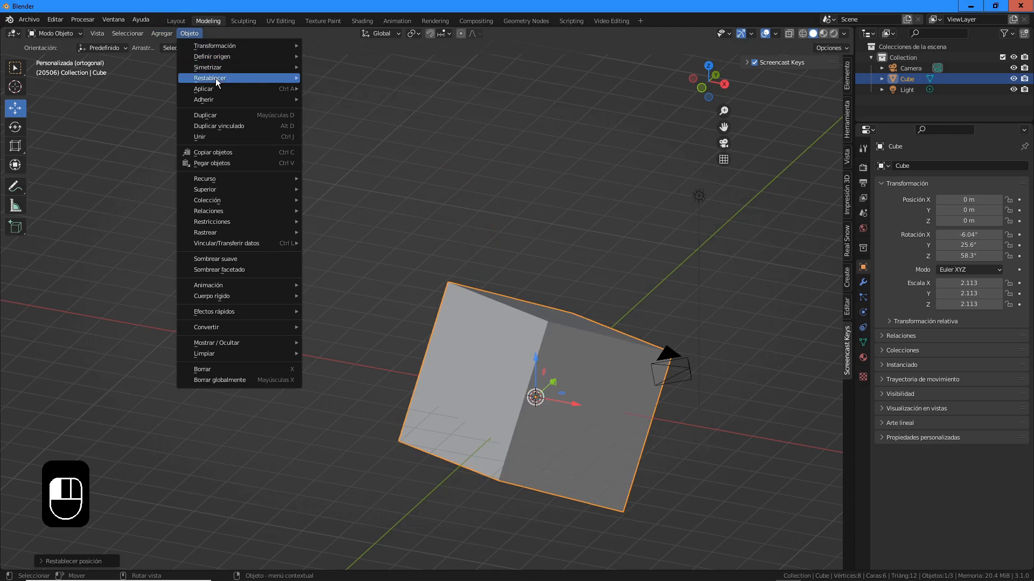
mouse_move(215, 79)
left_click(327, 89)
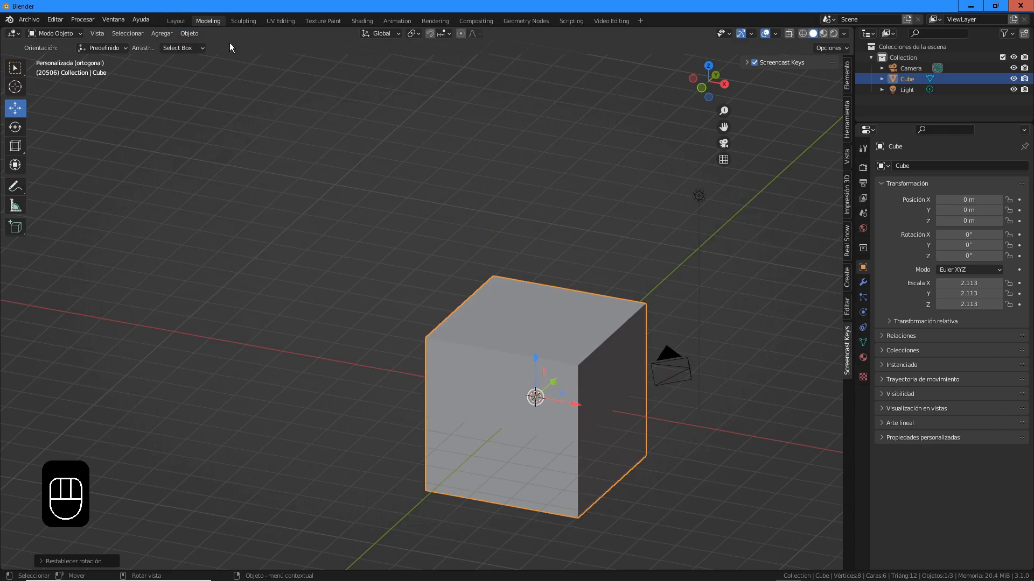
Reset the cube's scale with the object's reset command.
left_click(197, 32)
mouse_move(222, 76)
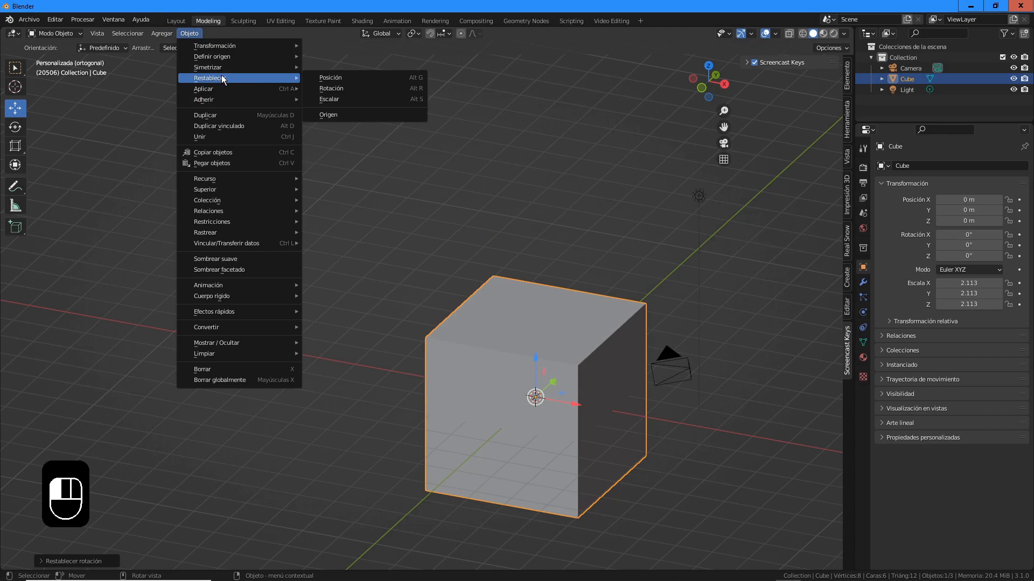
left_click(320, 99)
middle_click_drag(599, 336, 458, 354, "shift")
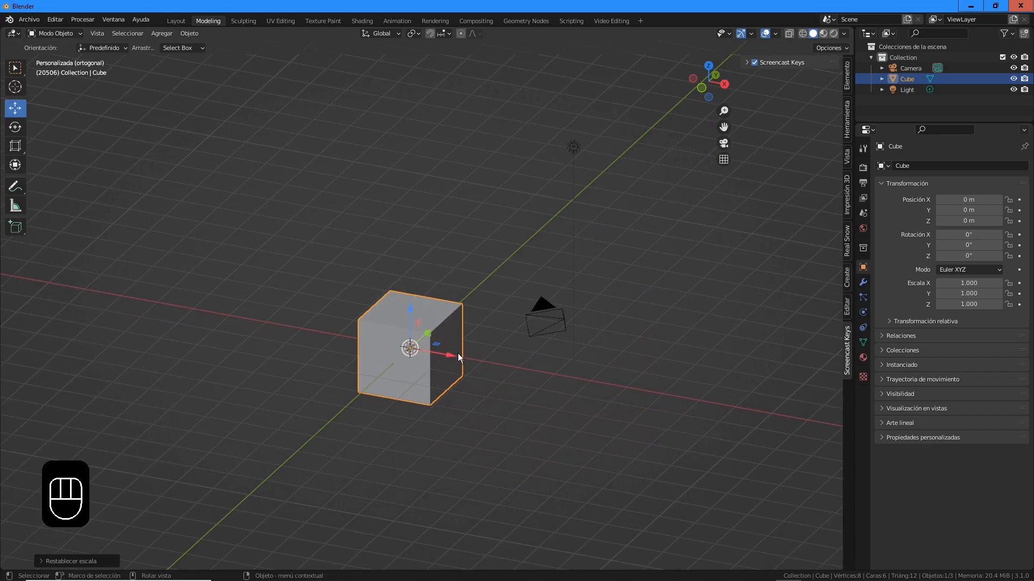
scroll(454, 342, "up", 2)
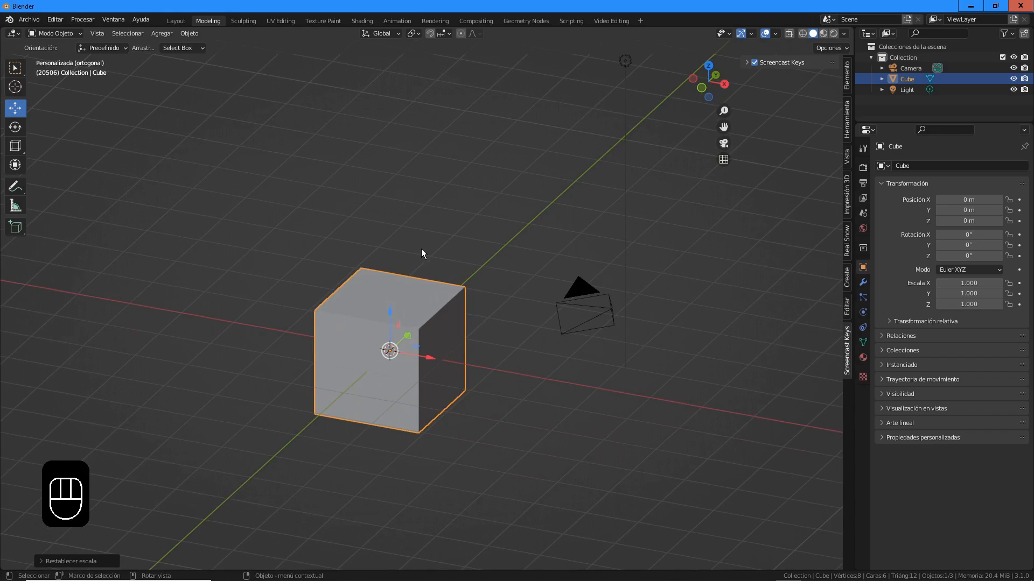
Move the cube with the Move gizmo to about 1.09 m in X, 0.38 m in Y and 0.61 m in Z.
left_click(15, 109)
left_click(16, 69)
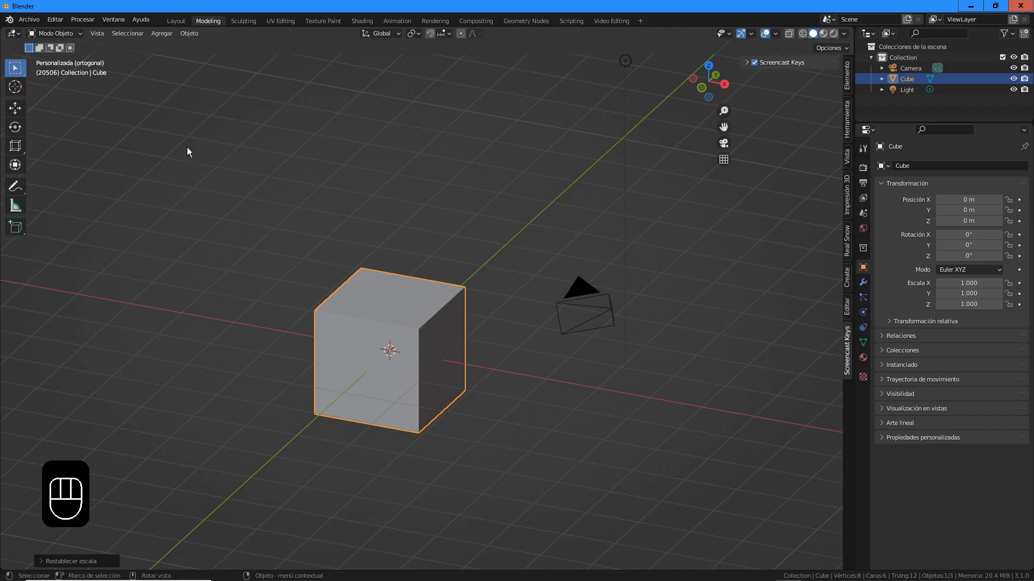
left_click(20, 111)
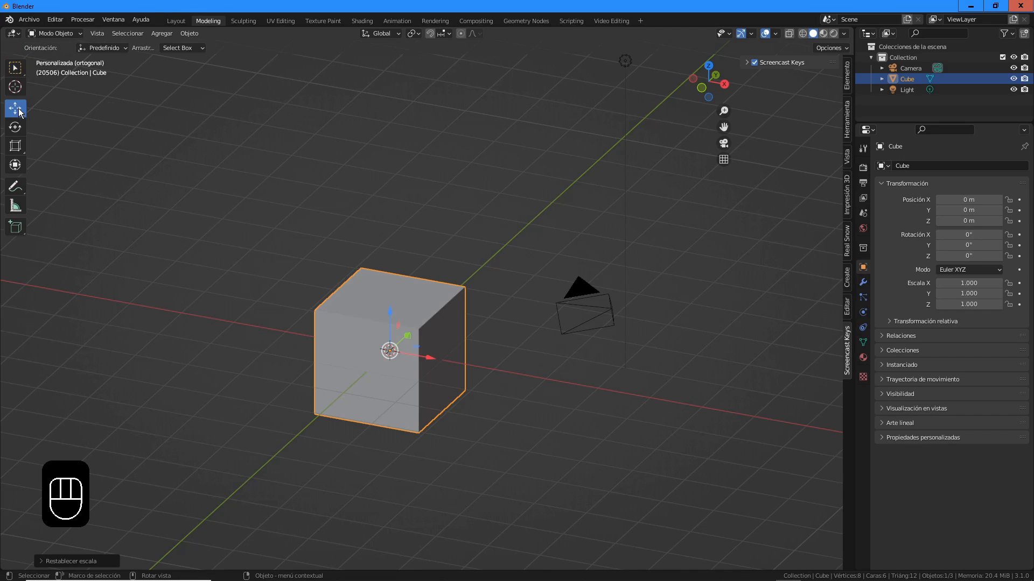
middle_click_drag(467, 332, 396, 307)
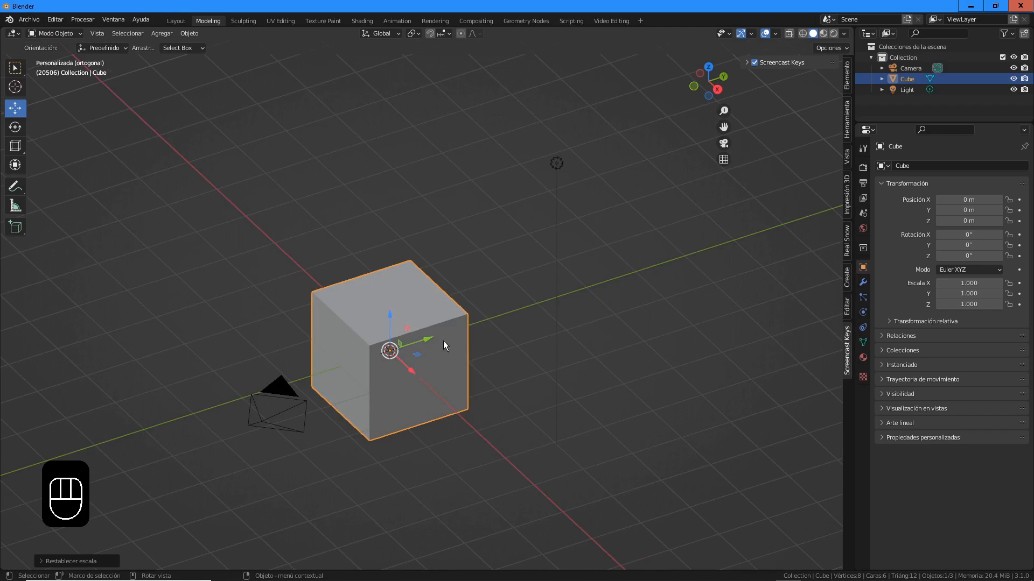
middle_click_drag(443, 341, 399, 342)
left_click_drag(398, 343, 515, 318)
left_click_drag(639, 297, 388, 285)
scroll(371, 326, "down", 3)
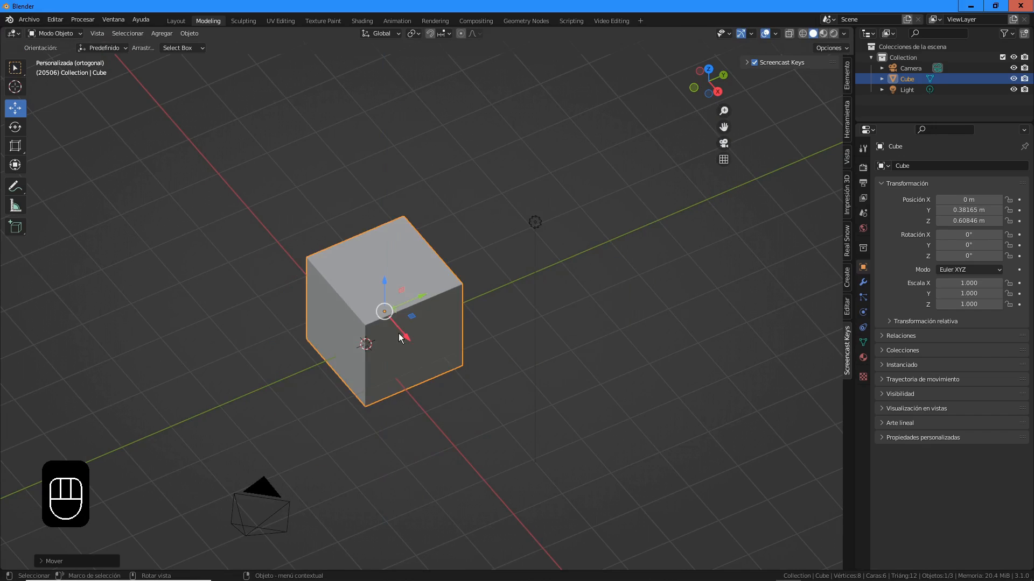
left_click_drag(398, 333, 460, 379)
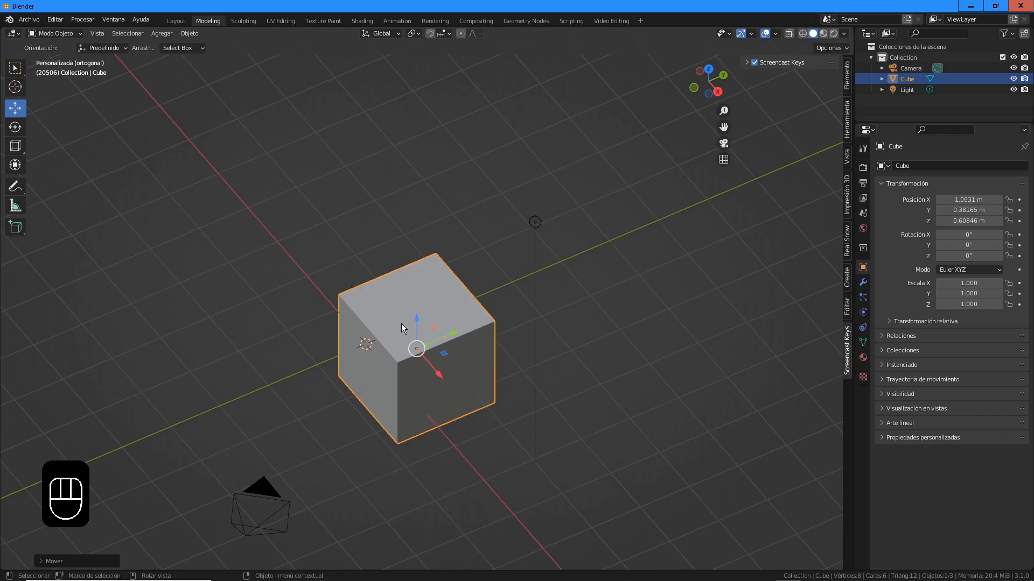
Rotate the cube with the Rotate gizmo to about 16.9° around X and 27.4° around Y.
middle_click_drag(389, 285, 445, 283)
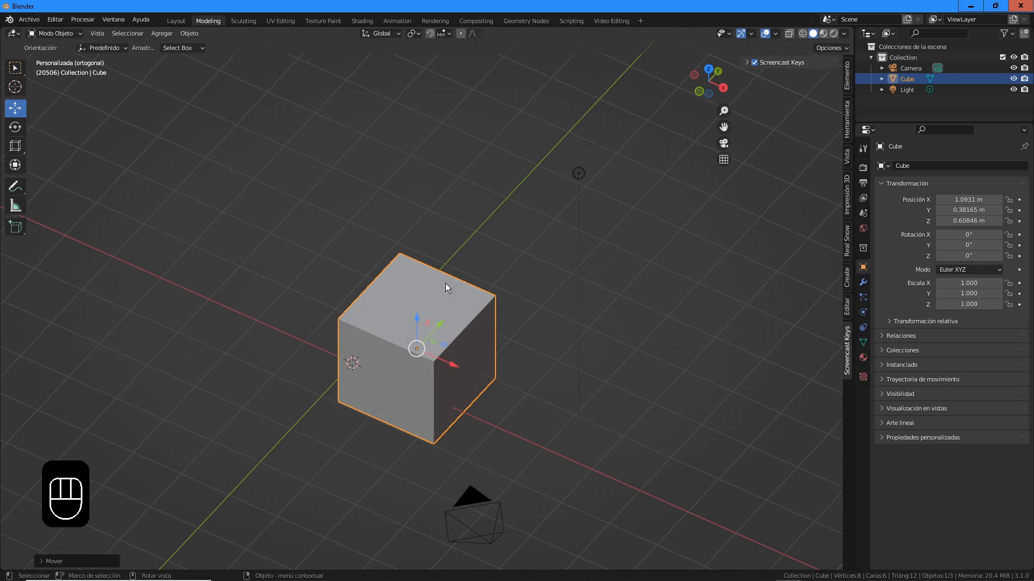
left_click(15, 127)
left_click_drag(409, 327, 392, 308)
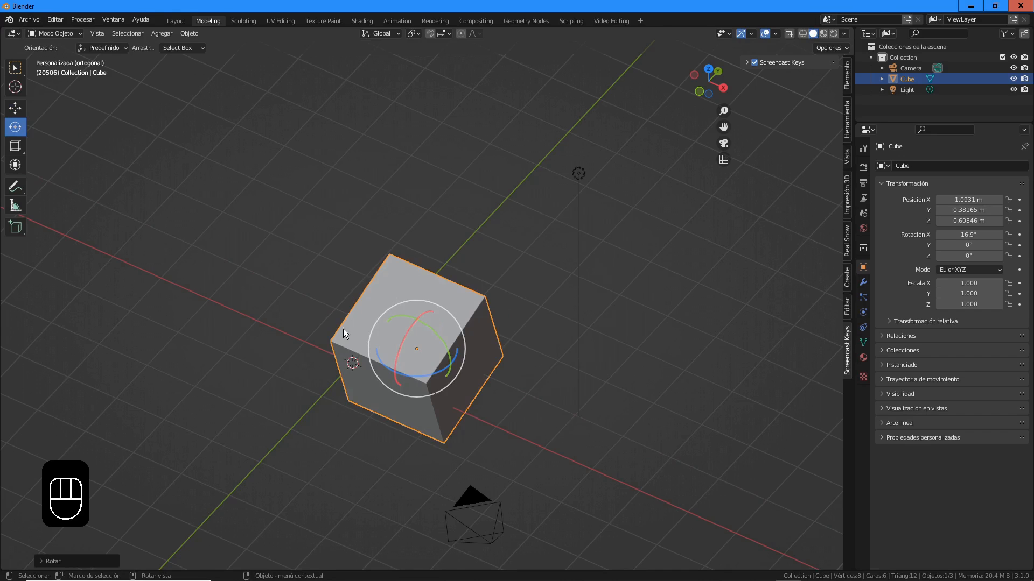
left_click_drag(430, 330, 451, 329)
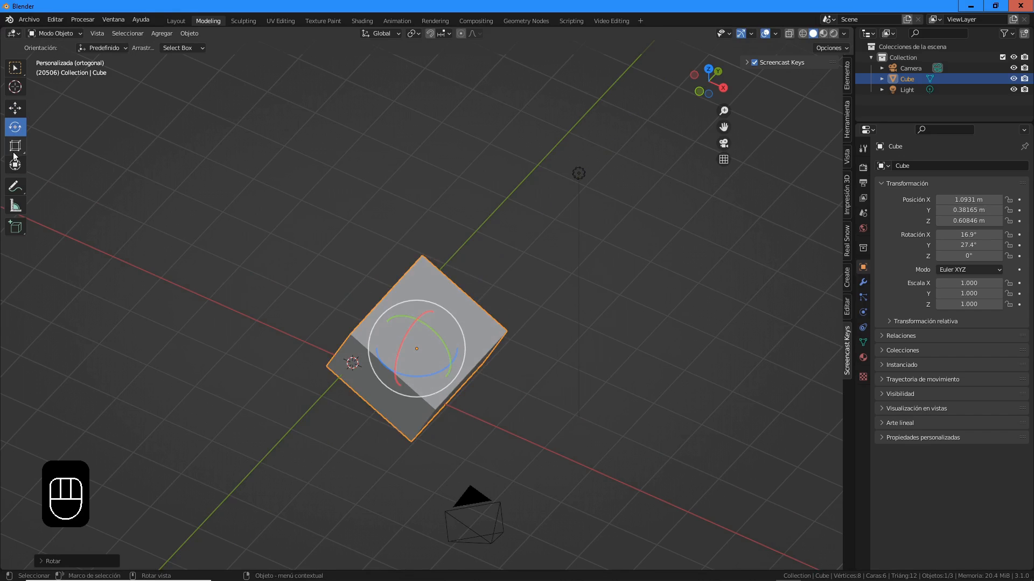
Scale the cube with the regular Scale gizmo to about 0.73 in X, 2.24 in Y and 2.39 in Z.
left_click_drag(15, 156, 50, 152)
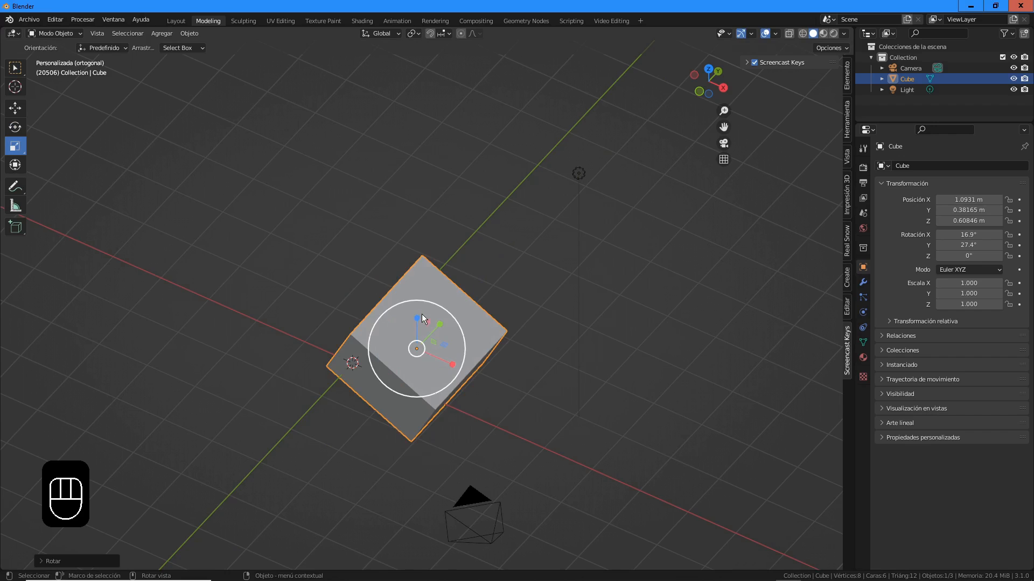
left_click_drag(421, 315, 468, 304)
left_click_drag(452, 365, 426, 357)
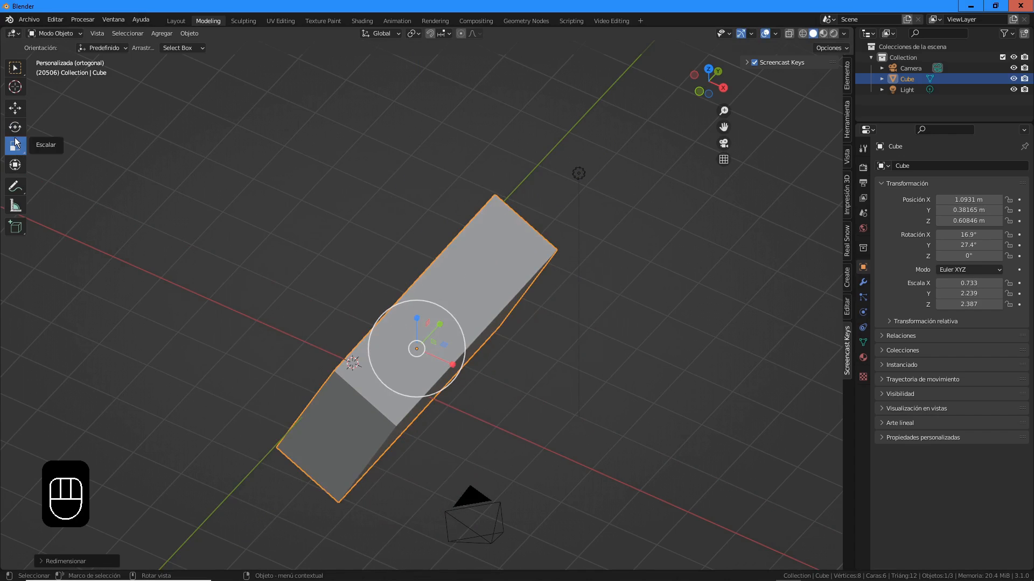
Use the combined Transform gizmo to bring the cube to about Z 1.13 m, rotation -42.8°, 14.6°, -23.4° and scale 0.84, 2.35, 3.41.
left_click(18, 169)
scroll(439, 328, "up", 4)
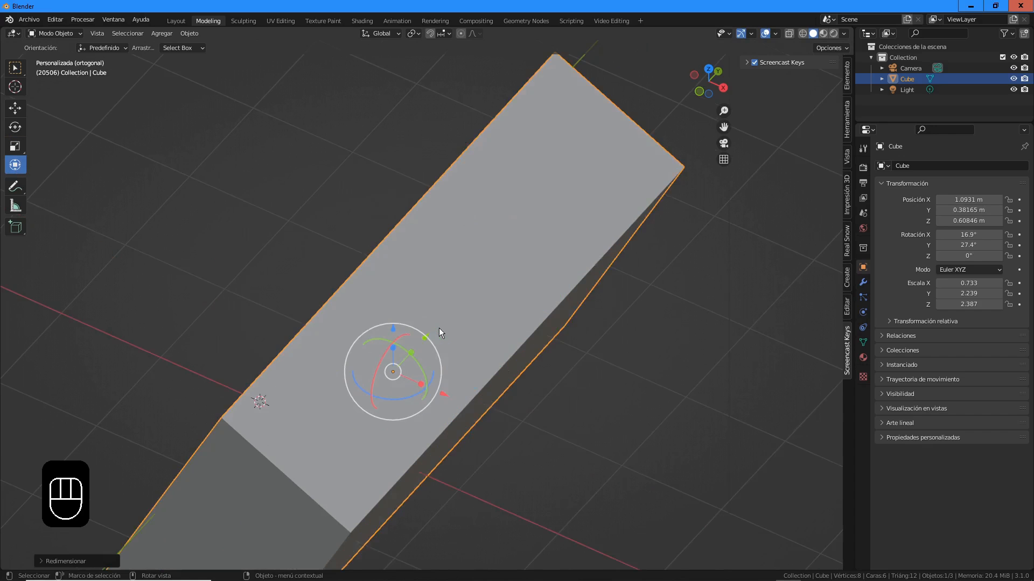
middle_click_drag(438, 327, 403, 328)
scroll(405, 331, "up", 3)
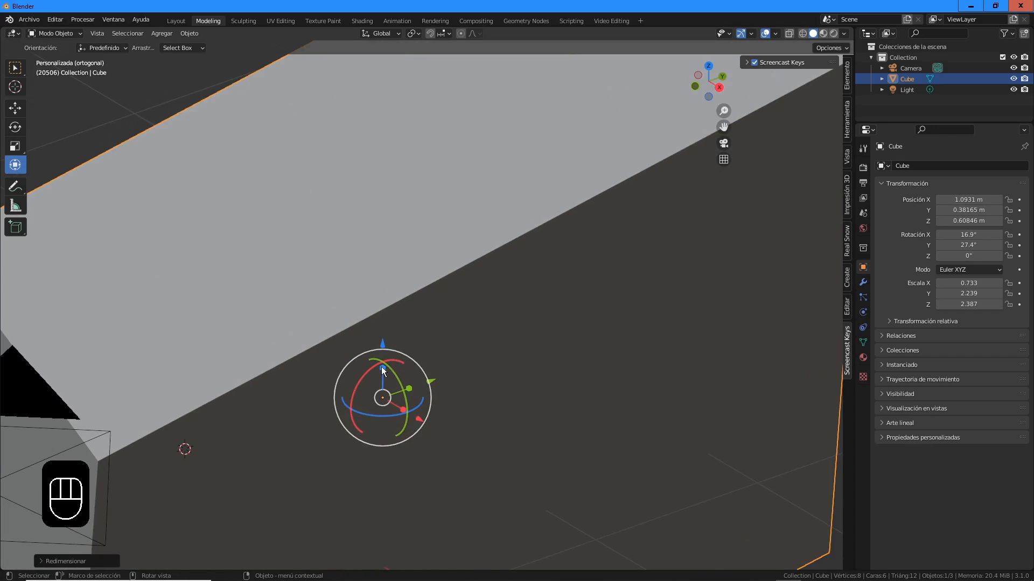
left_click_drag(381, 367, 389, 292)
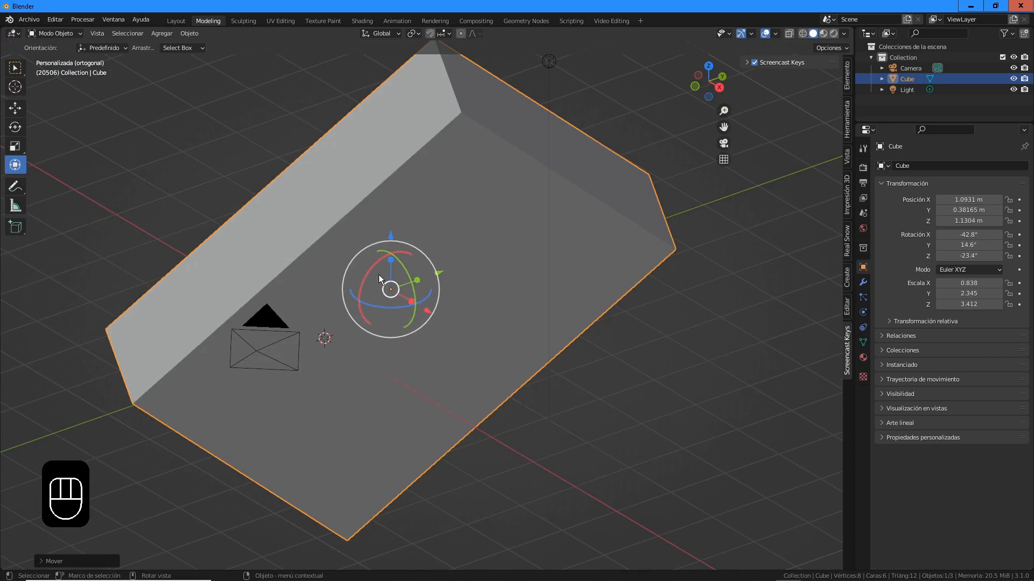
middle_click_drag(386, 263, 366, 260)
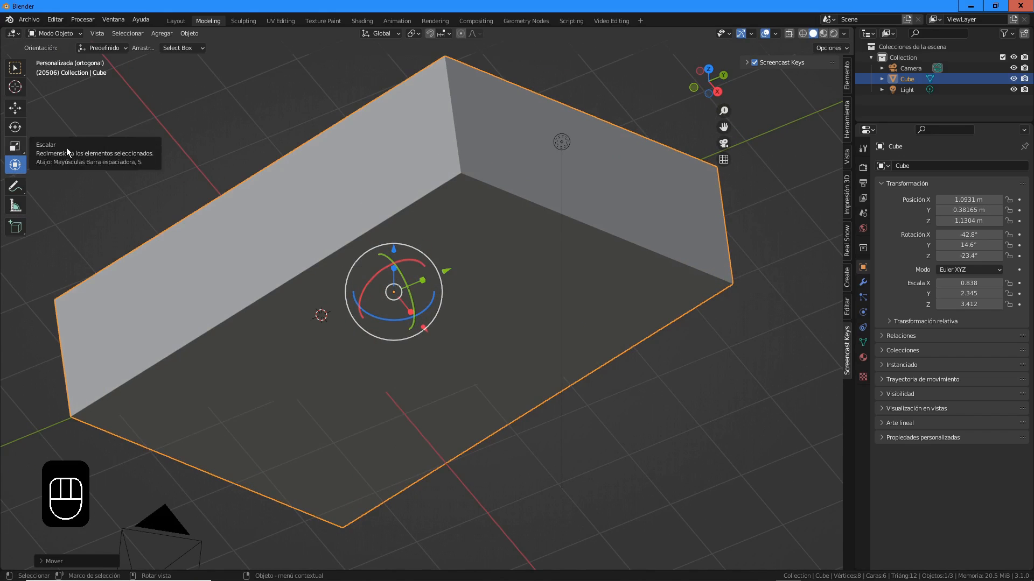
Clear the cube's position and then its rotation using the object's reset commands.
left_click(187, 33)
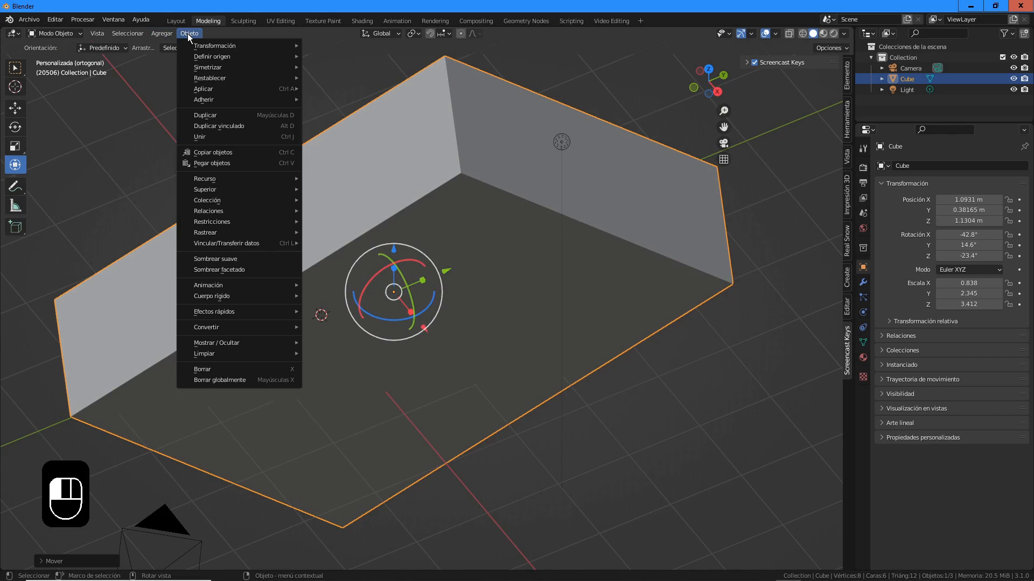
mouse_move(212, 78)
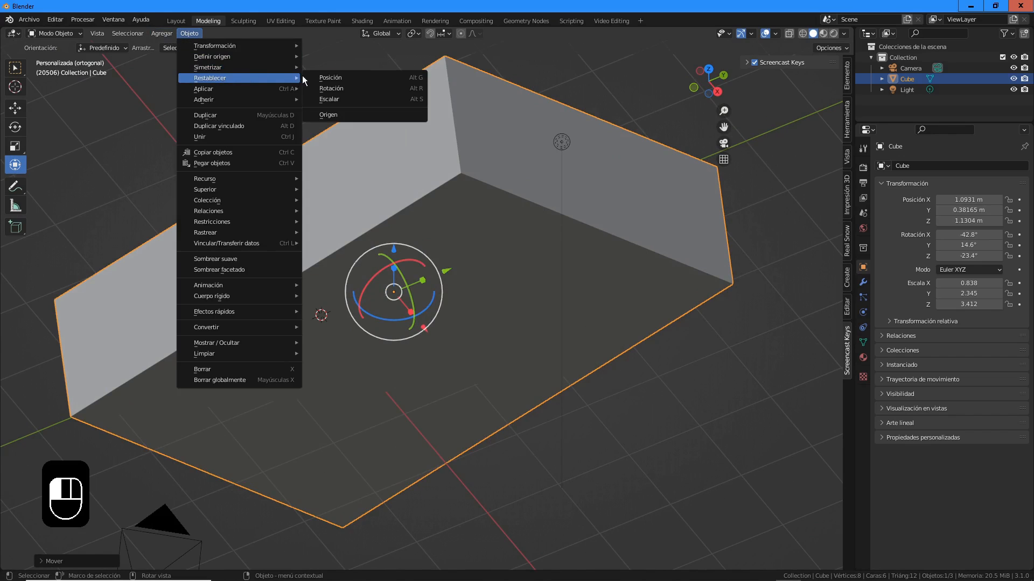
left_click(327, 77)
left_click(188, 34)
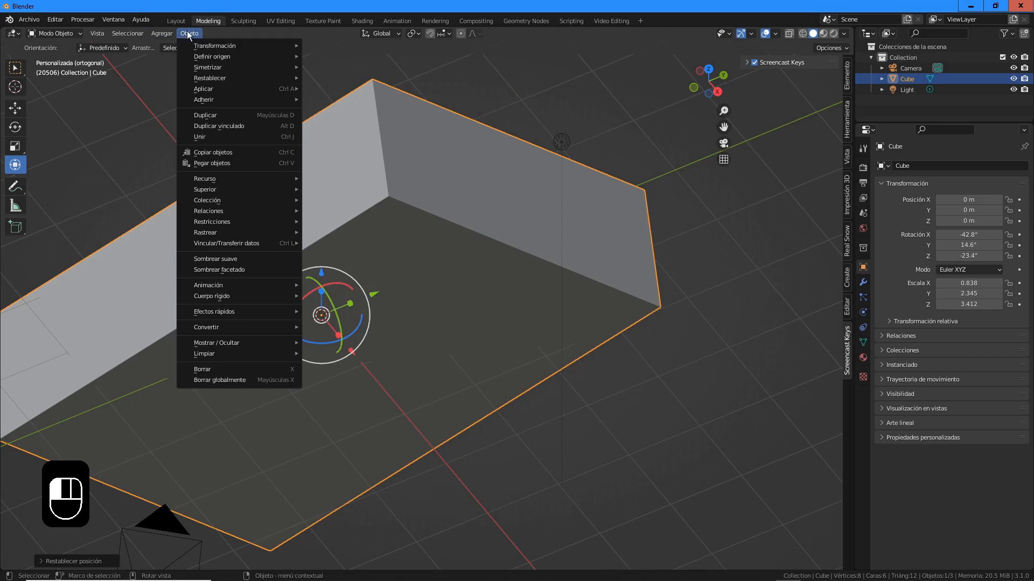
left_click(317, 89)
Restore the cube's default scale with the object's reset command.
left_click(190, 33)
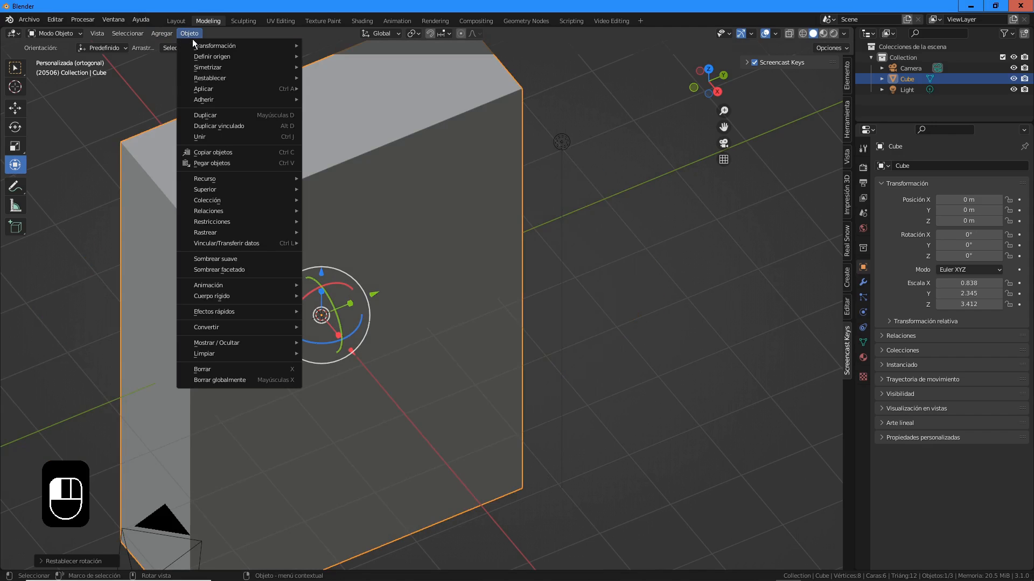
left_click(337, 98)
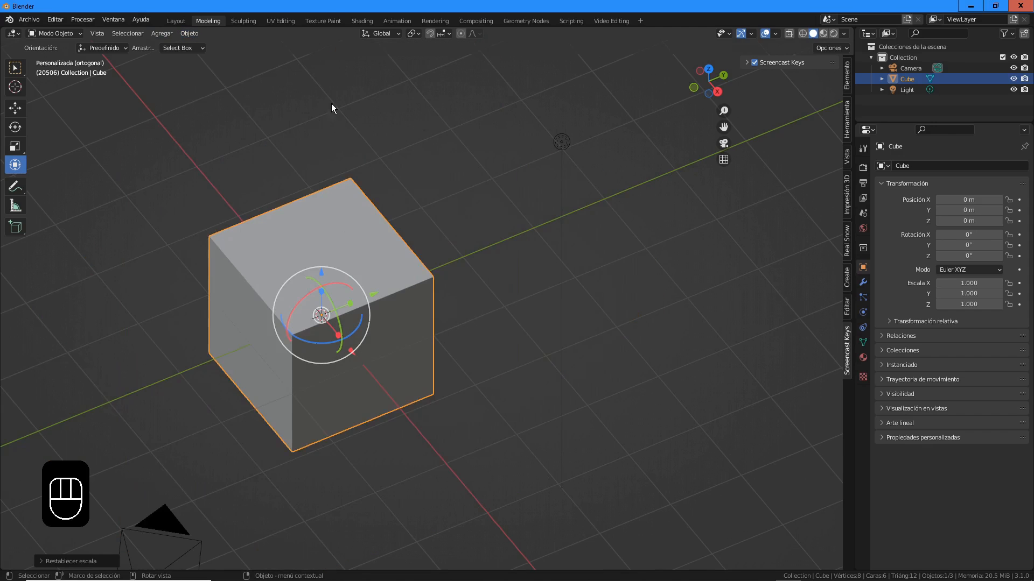
middle_click_drag(246, 176, 326, 177, "shift")
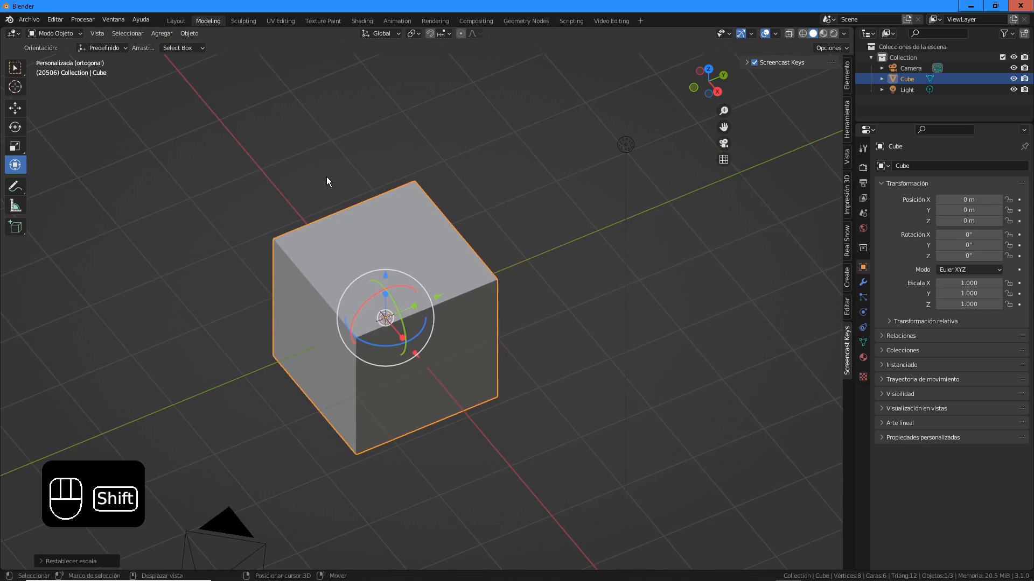
Stretch the cube with the Scale Cage tool to a scale of about 1.27 in X and 1.88 in Y.
left_click(22, 144)
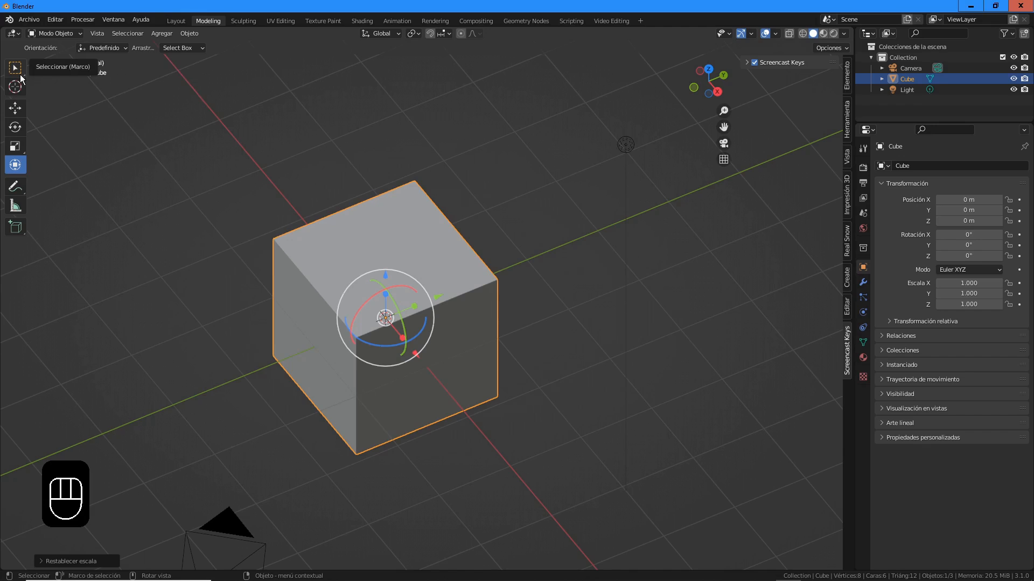
left_click_drag(21, 151, 55, 175)
middle_click_drag(357, 285, 284, 253)
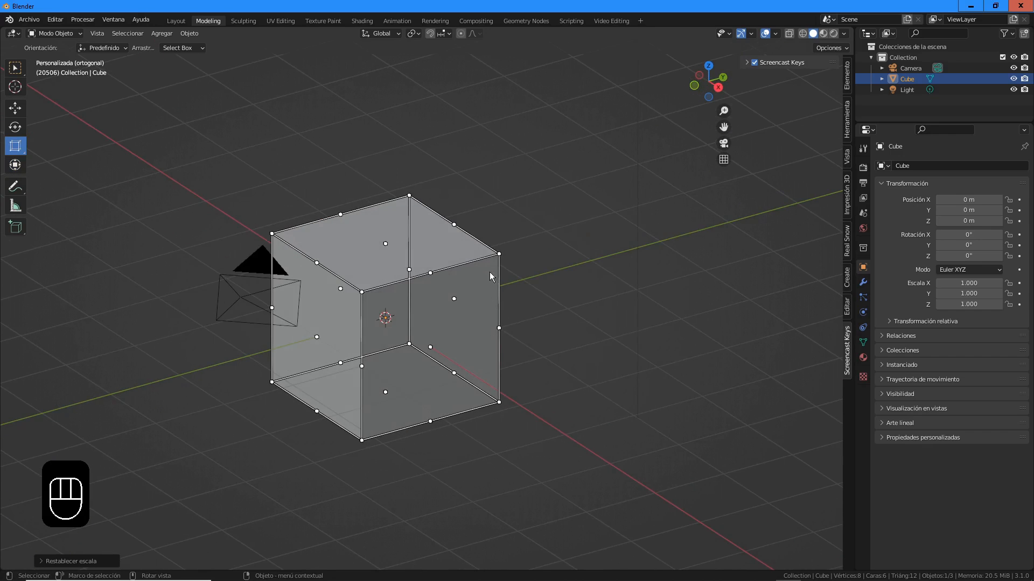
middle_click_drag(429, 344, 454, 341)
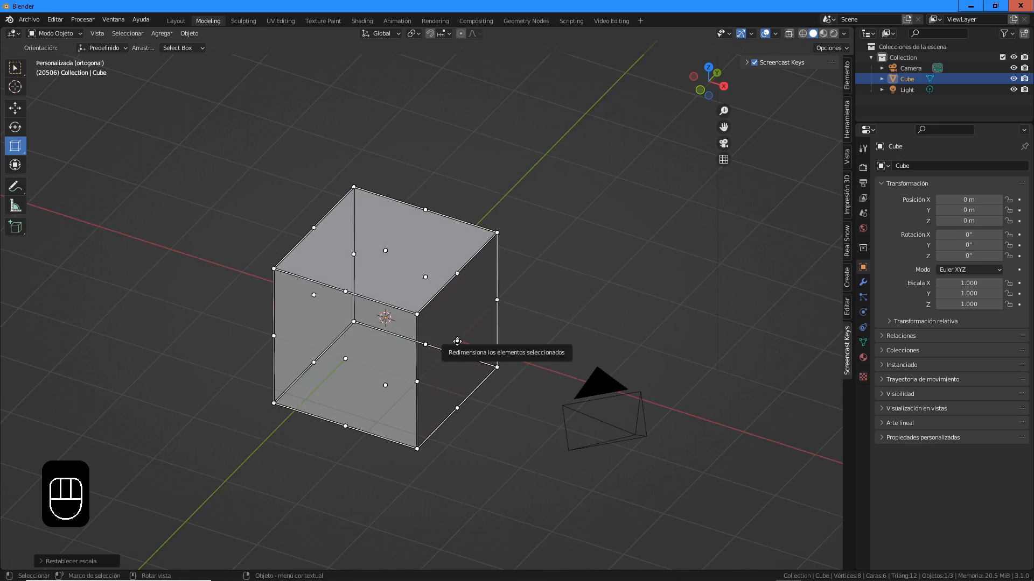
left_click_drag(457, 342, 510, 358)
left_click_drag(365, 365, 299, 394)
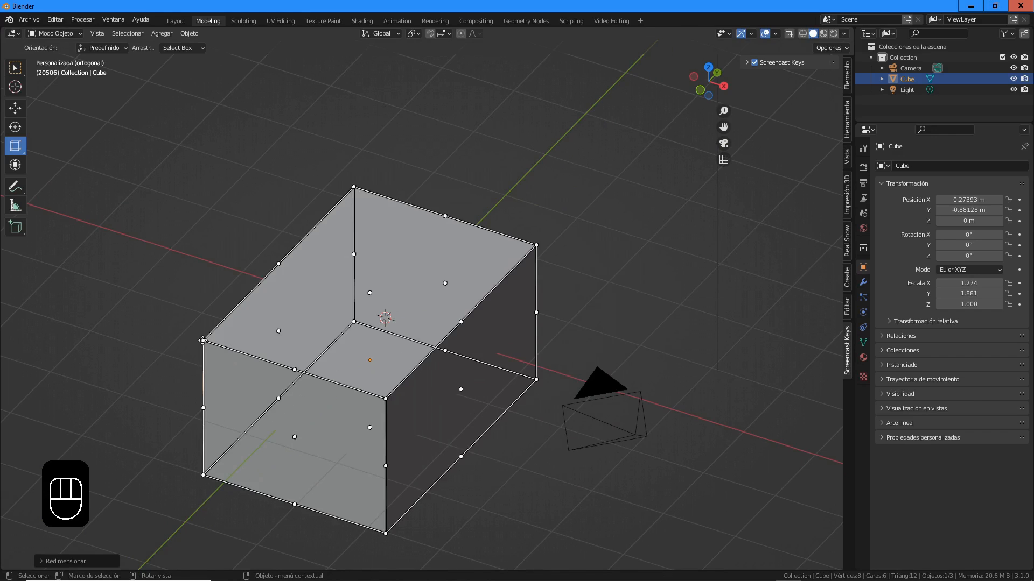
Flatten and shrink the box from its cage corners to a scale of about 0.32 in X, 0.48 in Y and 0.15 in Z.
mouse_move(204, 341)
left_mouse_down()
mouse_move(97, 304)
mouse_move(185, 307)
mouse_move(208, 341)
left_mouse_up()
left_click_drag(425, 305, 363, 228)
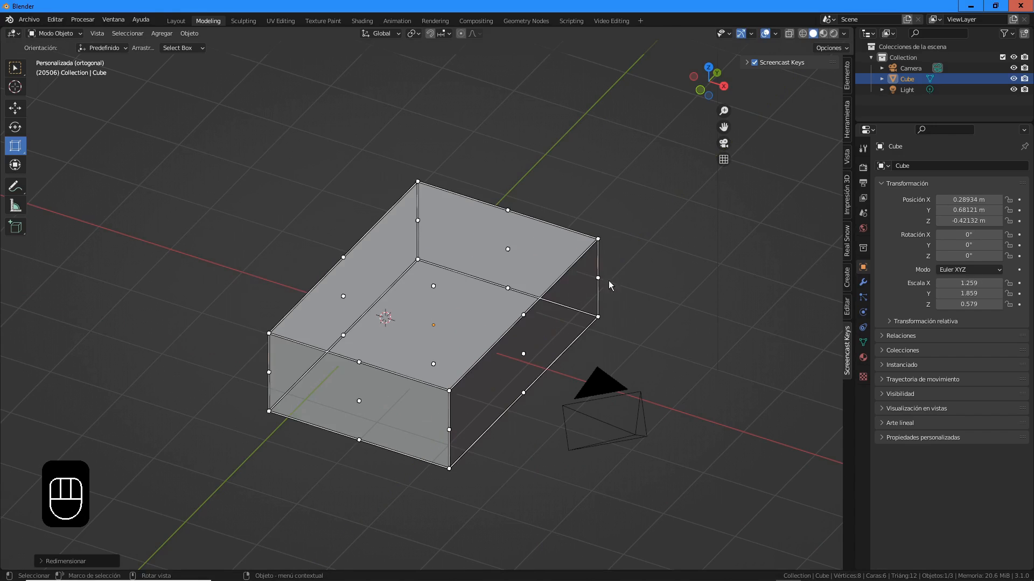
left_click_drag(600, 239, 334, 341)
scroll(566, 290, "up", 5)
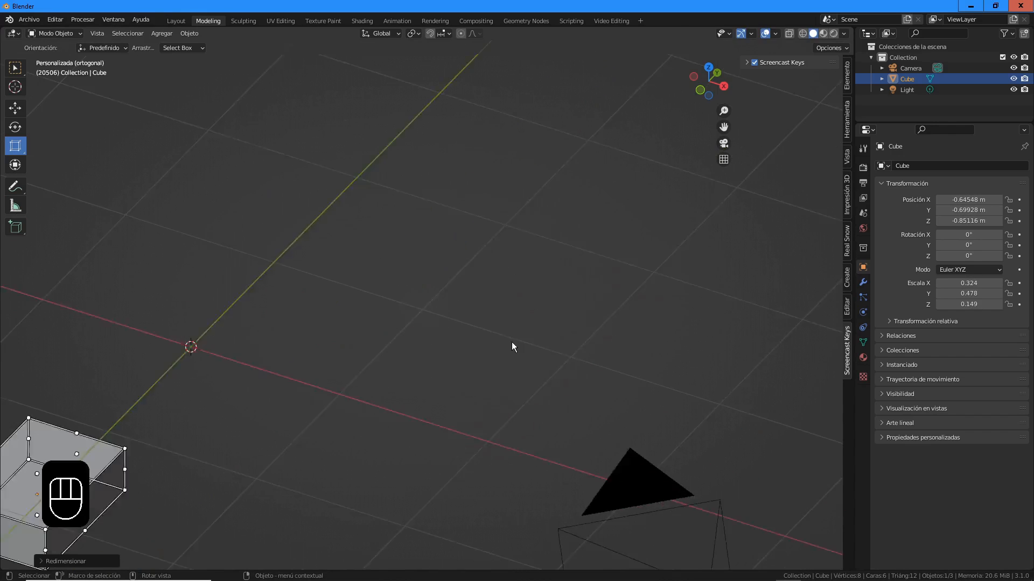
middle_click_drag(244, 339, 480, 264, "shift")
scroll(272, 294, "down", 3)
middle_click_drag(273, 294, 375, 278, "shift")
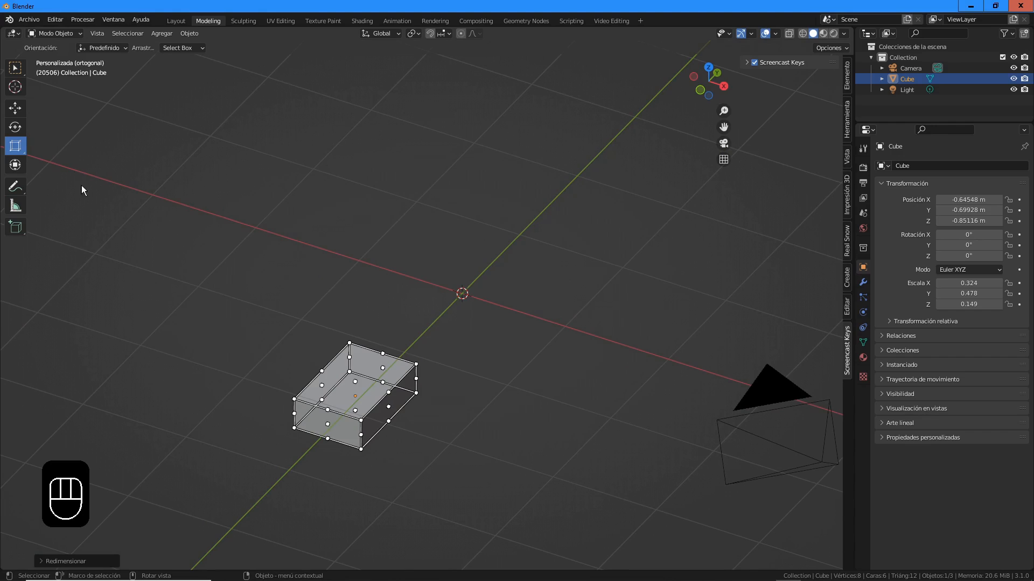
Reset the flattened box to its default scale using the object's reset command.
left_click(187, 32)
mouse_move(211, 79)
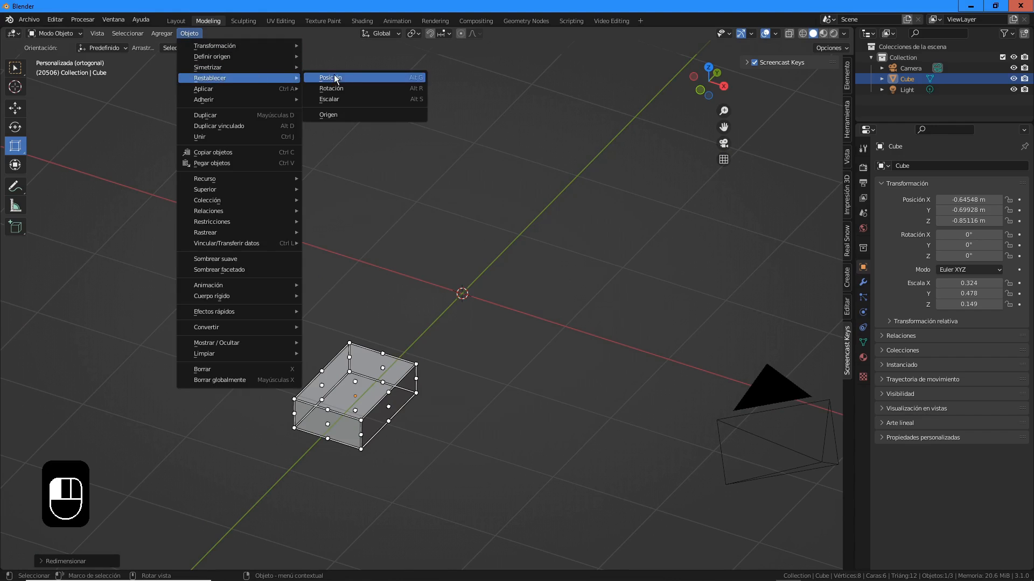
left_click(350, 98)
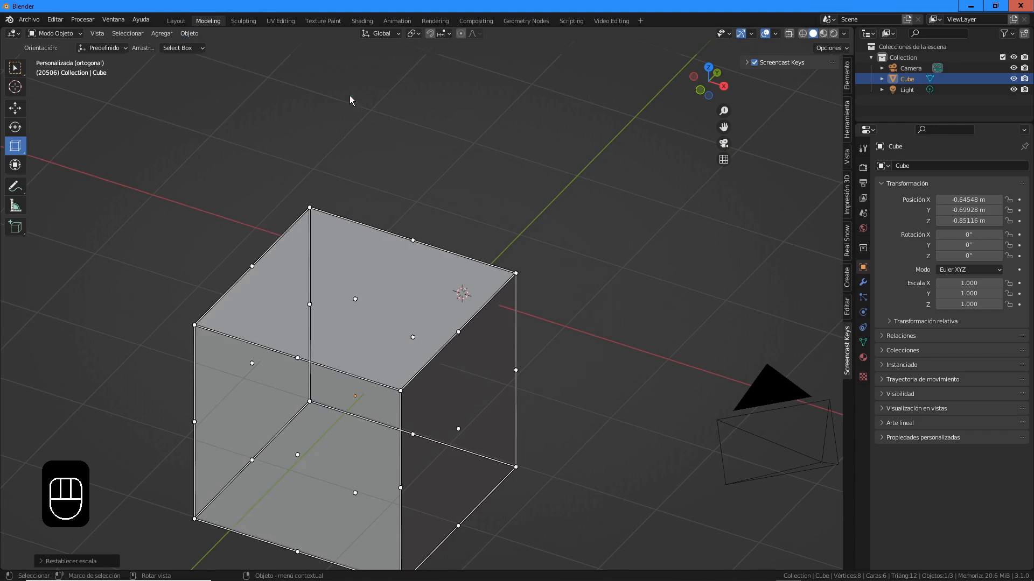
Replace the Scale Cage tool with the regular Scale tool.
left_click(24, 109)
middle_click_drag(406, 264, 467, 195, "shift")
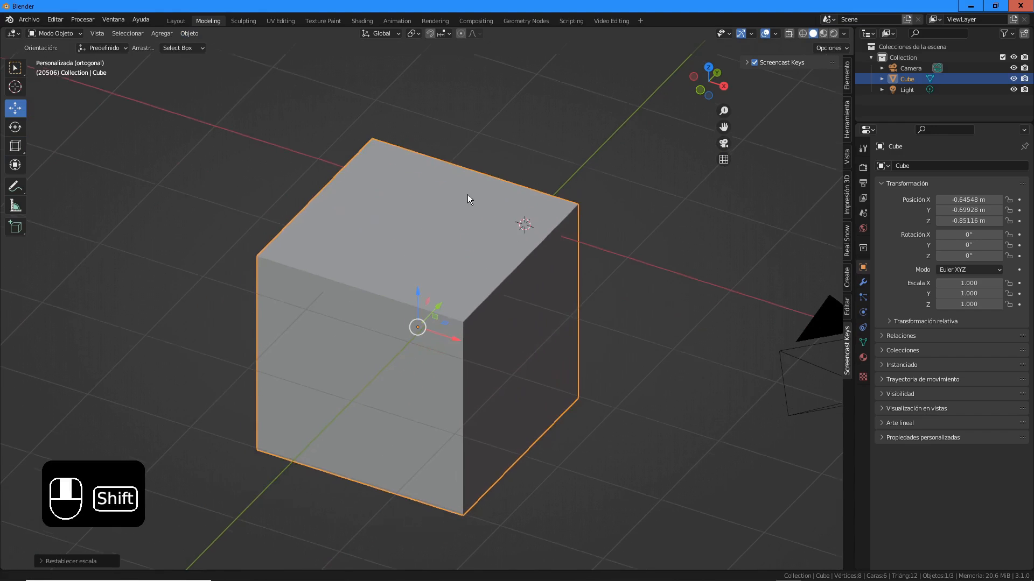
middle_click_drag(499, 311, 367, 289)
scroll(450, 306, "up", 2)
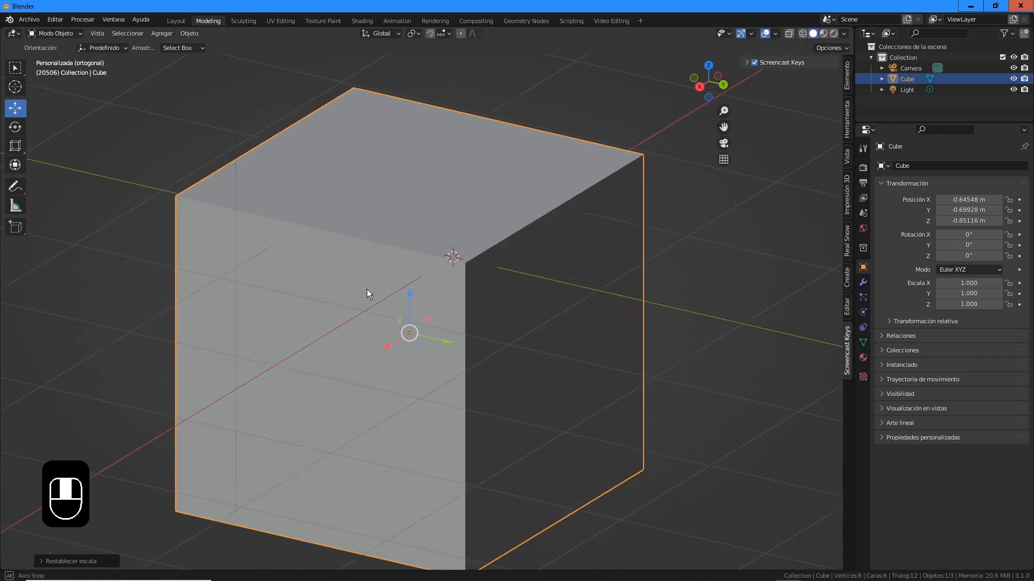
left_click(15, 127)
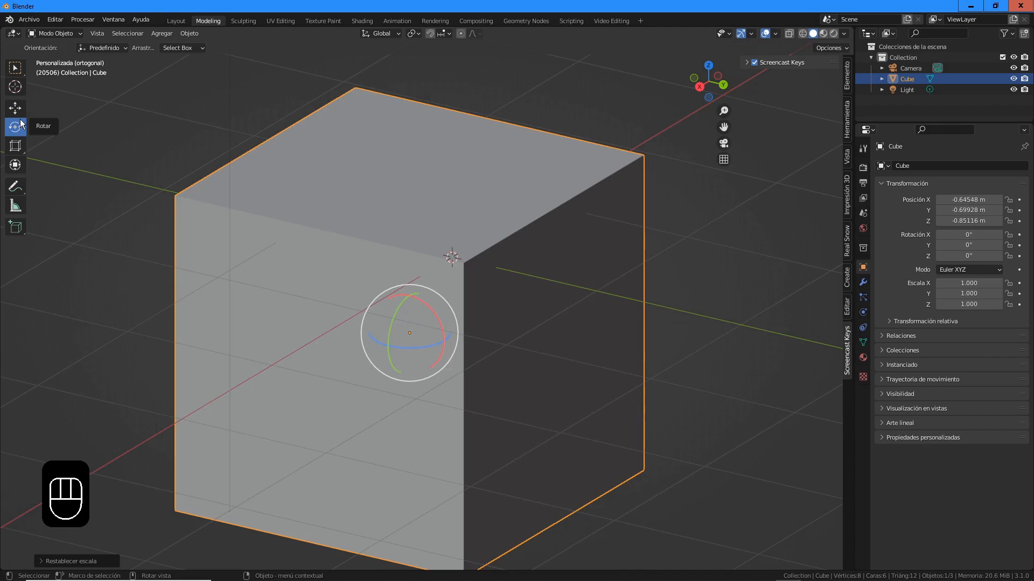
left_click(19, 153)
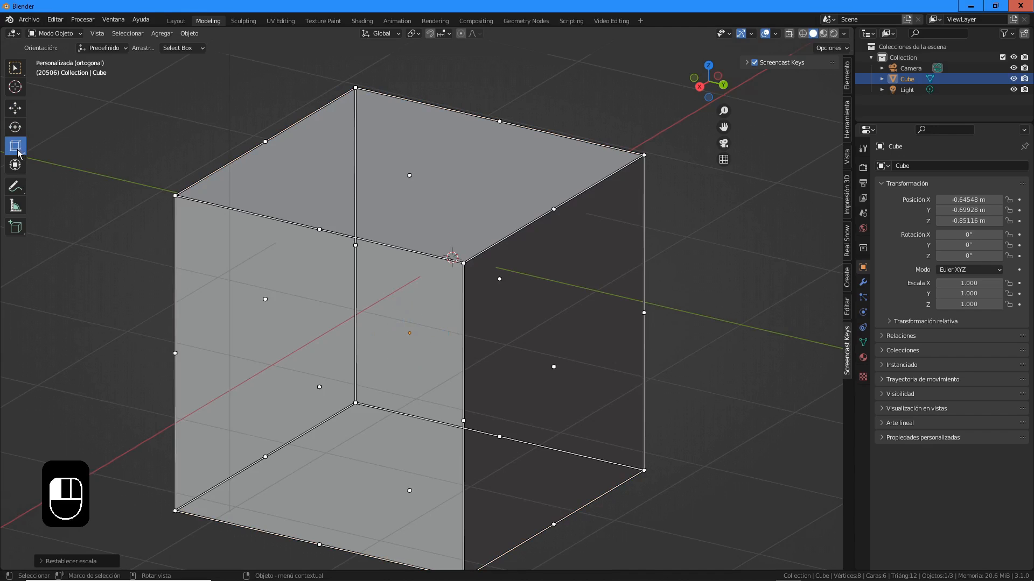
left_click_drag(20, 154, 48, 158)
Move the cube freely with the Move gizmo to about X 0.60 m, Y -0.87 m and Z -0.18 m.
left_click(16, 108)
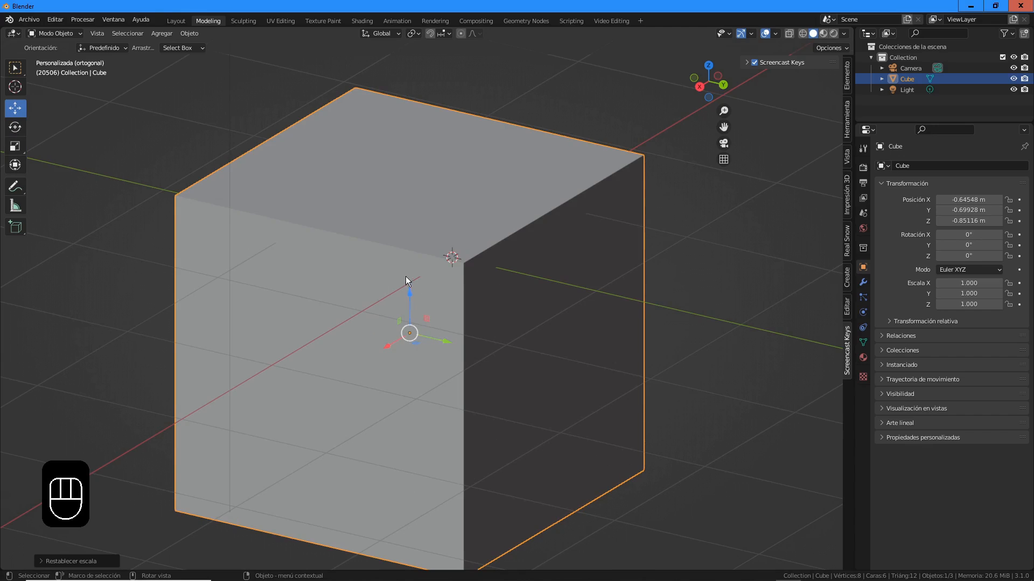
left_click_drag(398, 324, 282, 301)
scroll(282, 301, "down", 5)
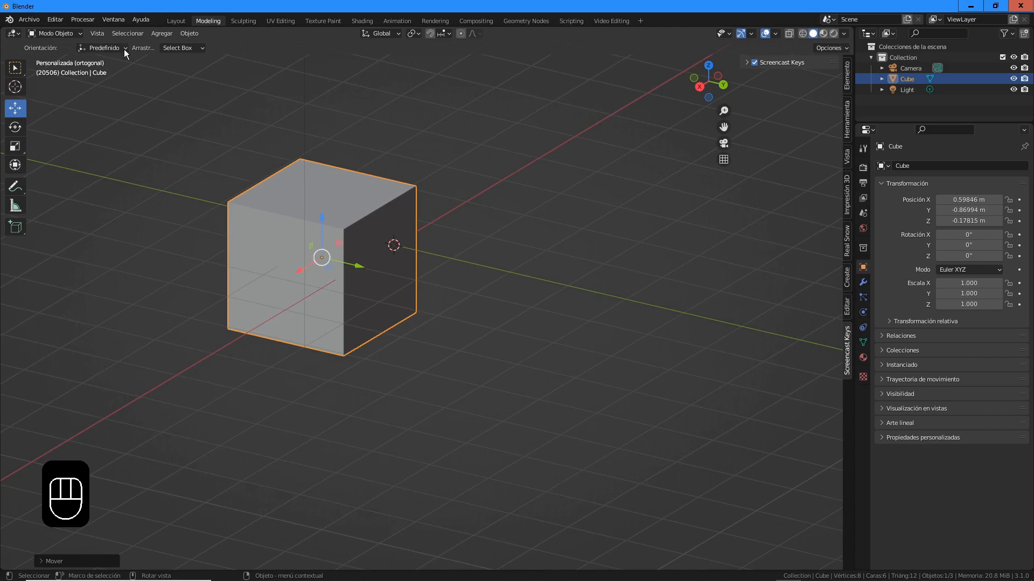
Return the cube to the world origin by resetting its position.
left_click(189, 34)
mouse_move(205, 78)
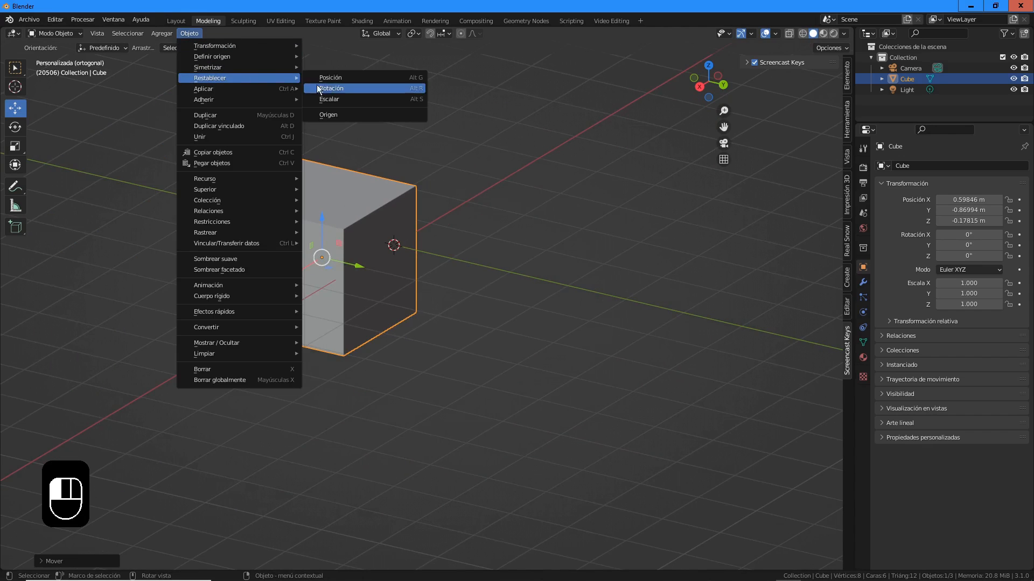
left_click(339, 80)
middle_click_drag(448, 292, 464, 282, "shift")
Scale the cube with the Scale gizmo to about 1.41 in X, 0.80 in Y and 0.72 in Z.
left_click(16, 149)
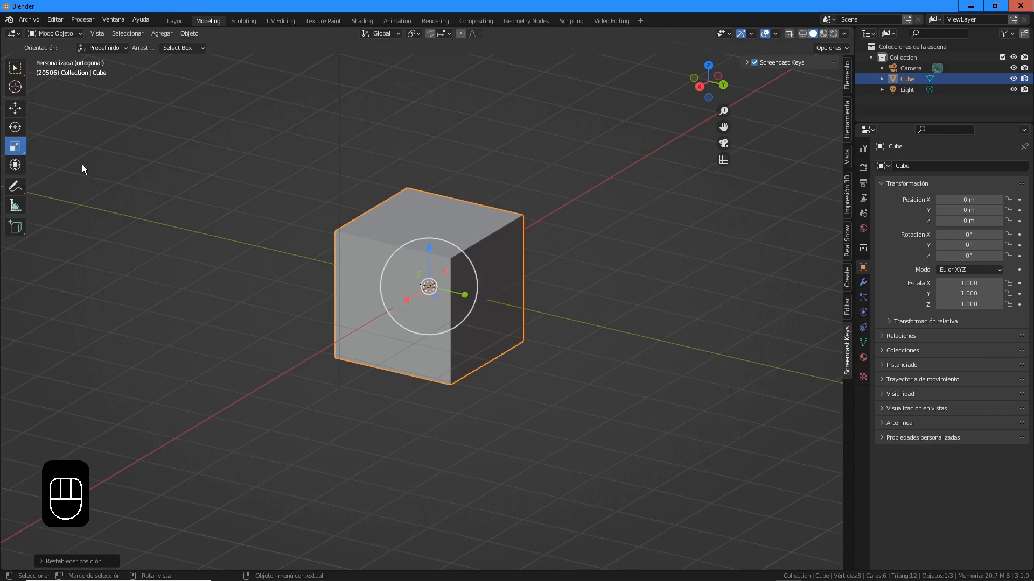
scroll(448, 280, "up", 3)
left_click_drag(463, 280, 438, 261)
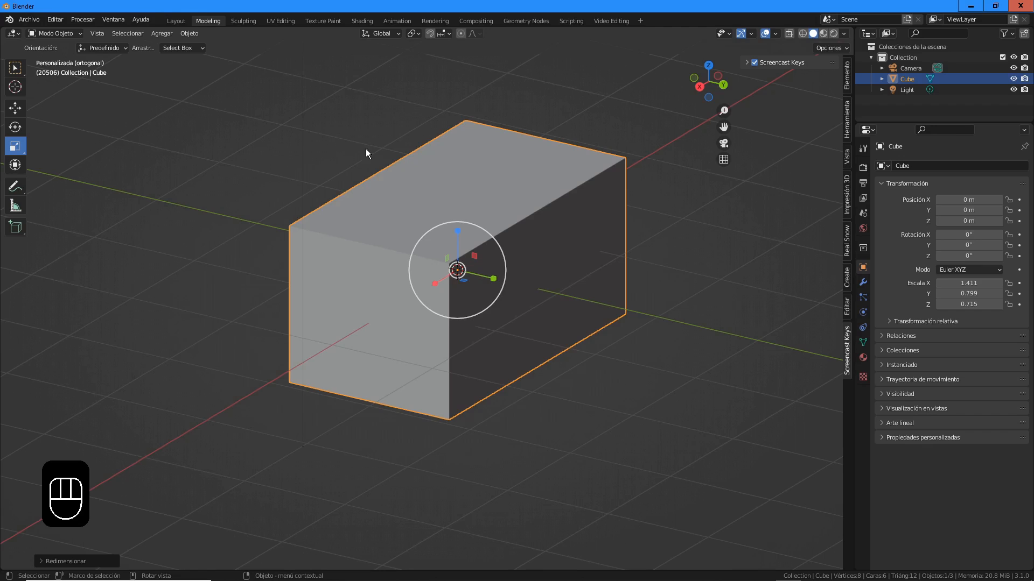
Clear the cube's scale back to 1 on all axes with the object's reset command.
left_click(189, 32)
mouse_move(215, 80)
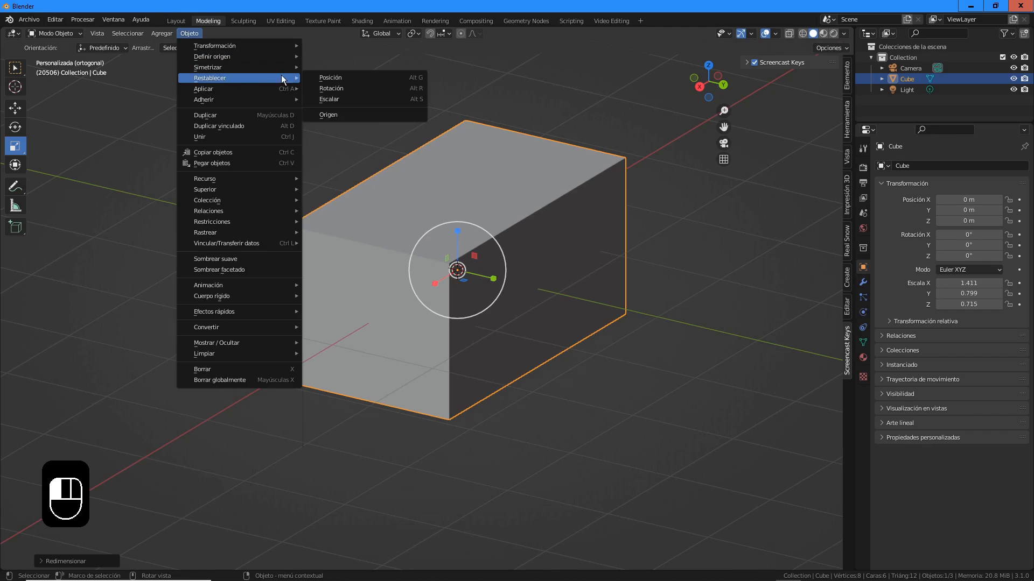
left_click(345, 99)
scroll(415, 218, "down", 1)
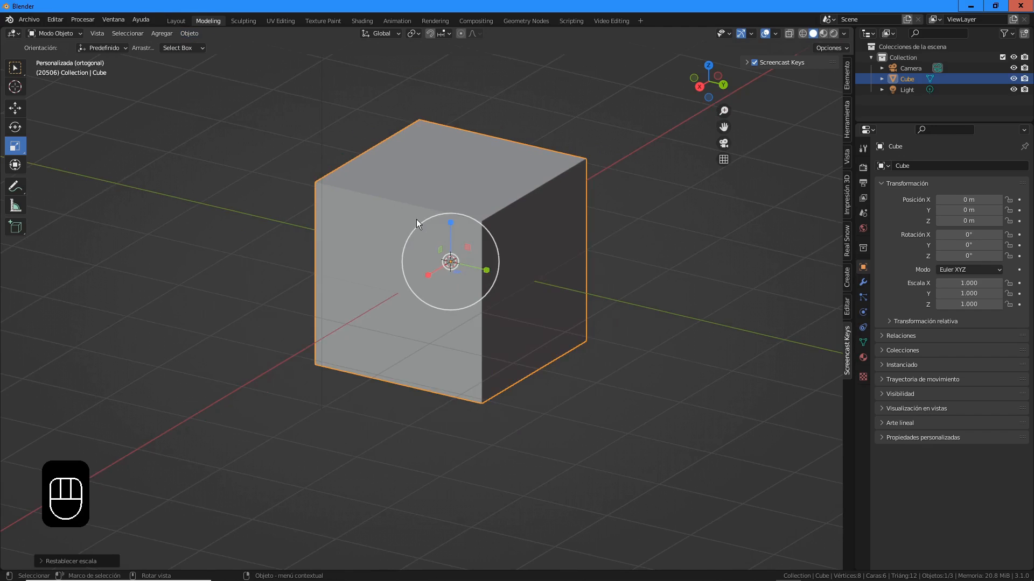
middle_click_drag(483, 164, 467, 183, "shift")
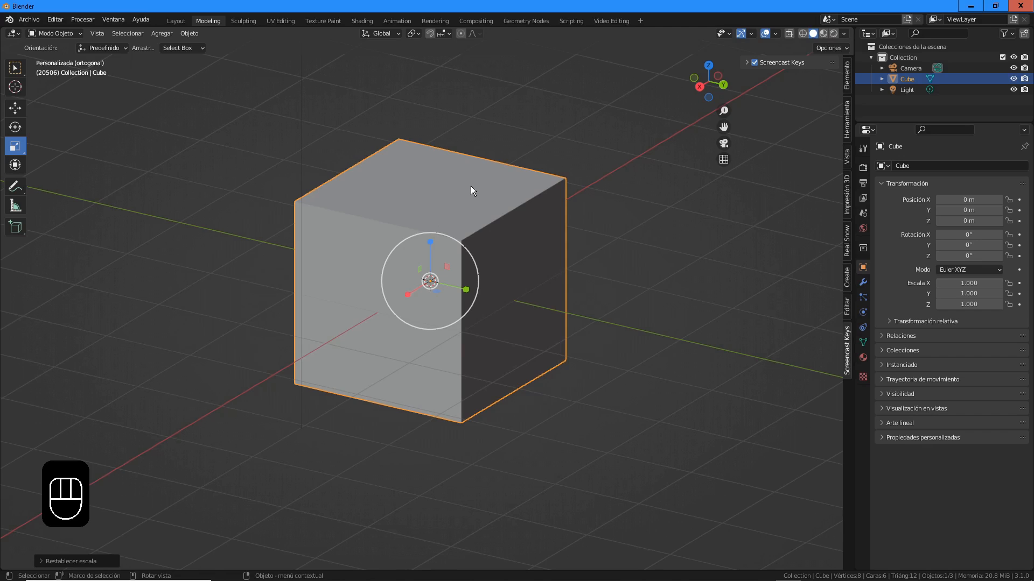
Try moving the cube freely and then only along the global Z axis, cancelling each move.
key("g")
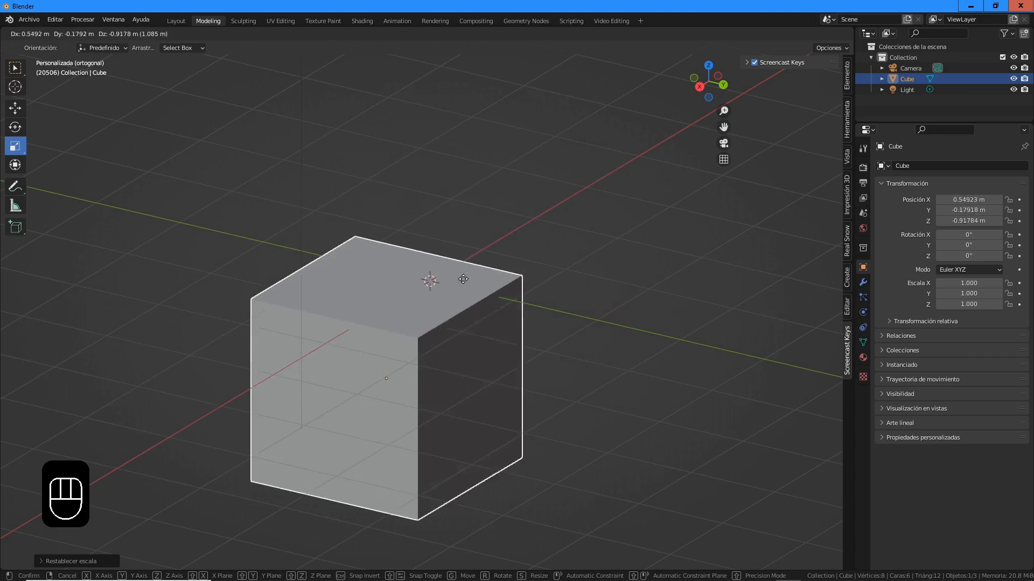
right_click(493, 160)
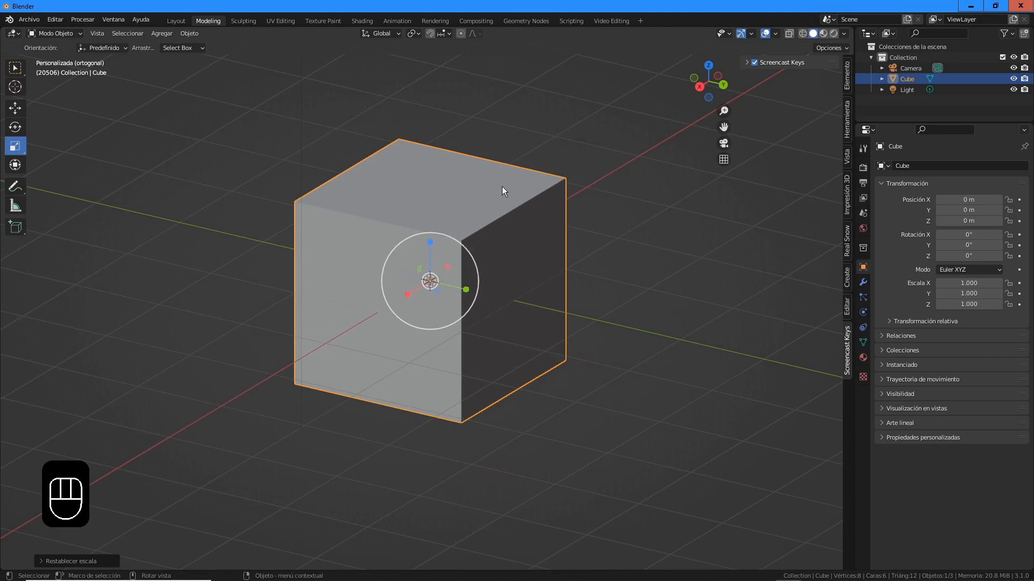
key("g")
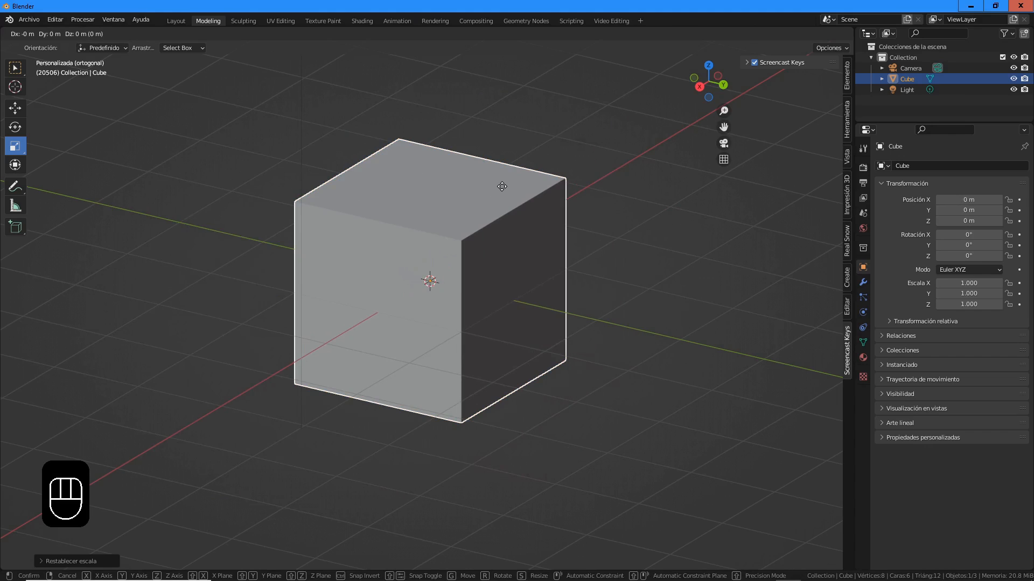
key("z")
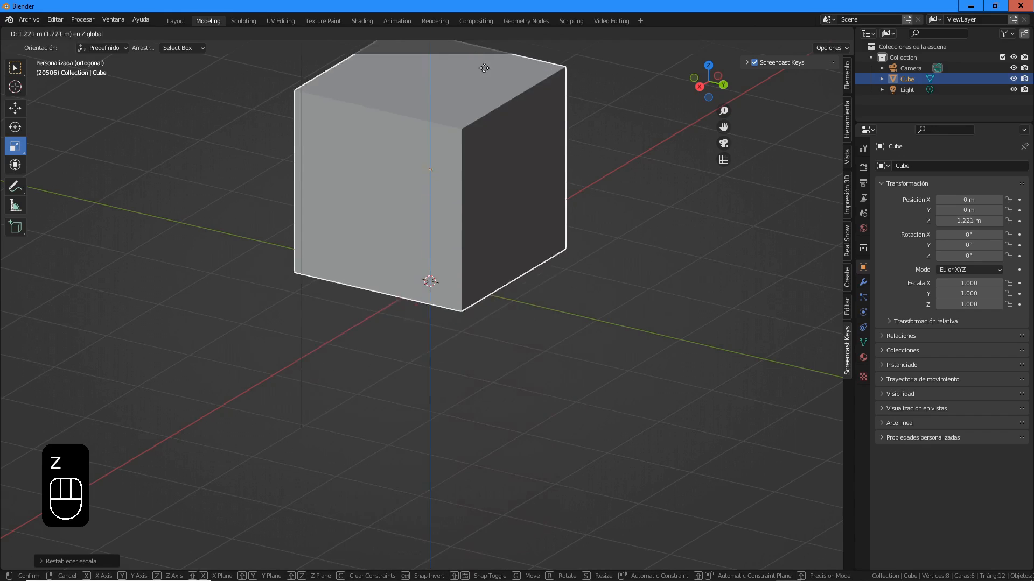
right_click(471, 223)
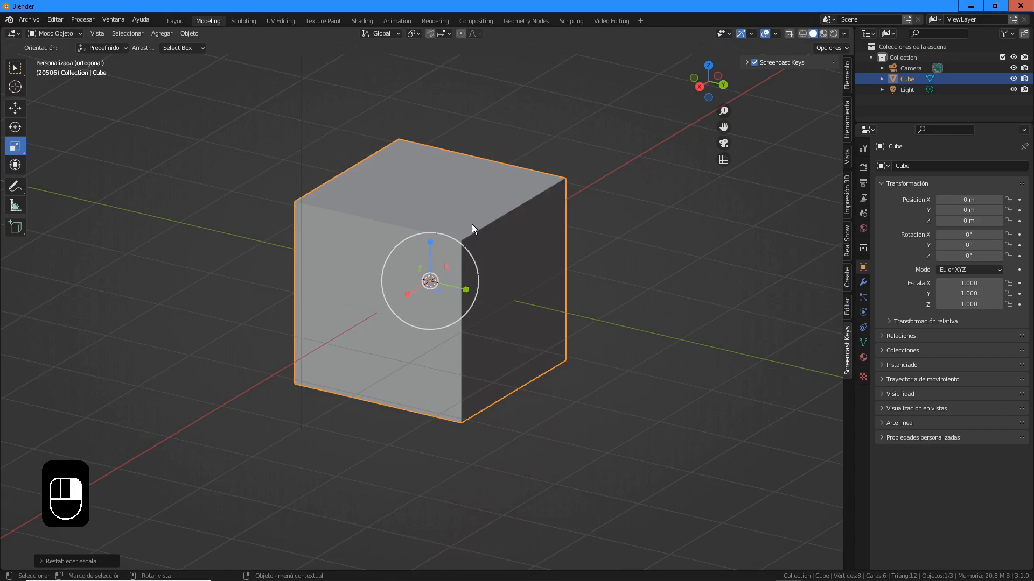
Try moving the cube along the X axis and then along the Y axis, cancelling each move.
key("g")
key("x")
right_click(428, 260)
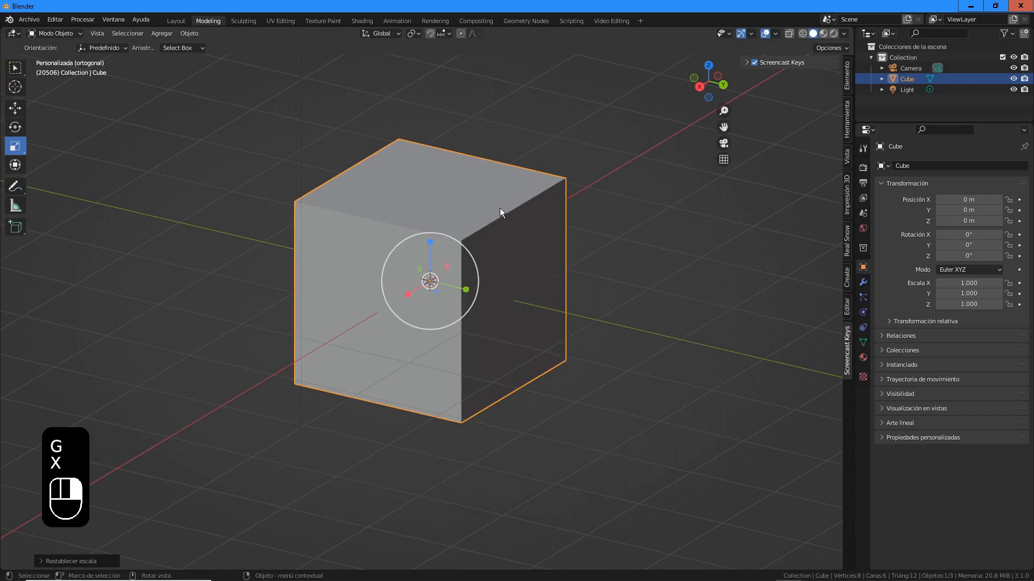
key("g")
key("y")
right_click(562, 313)
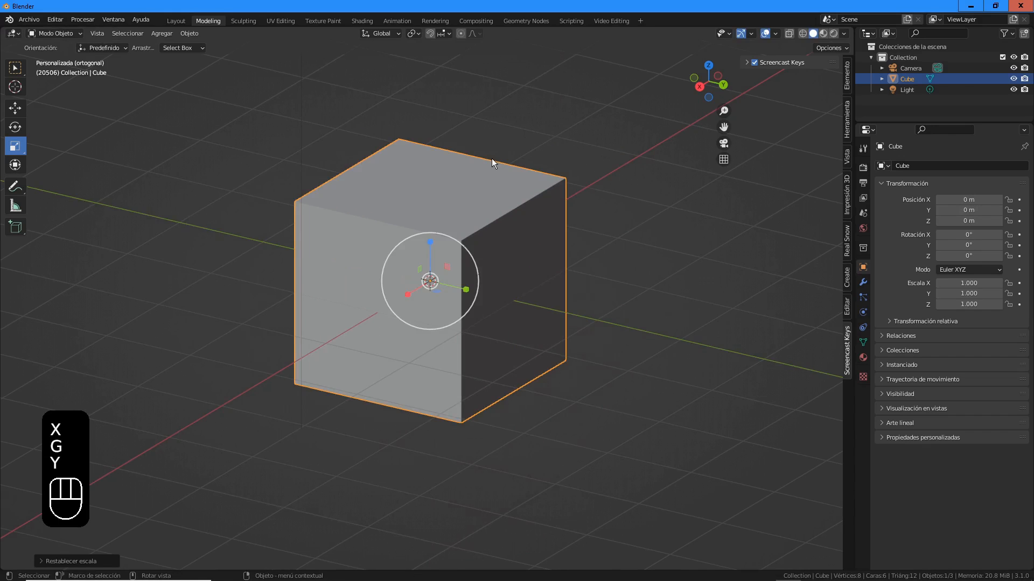
Try rotating the cube about the global Y axis and scaling it along the global X axis, cancelling both.
key("r")
key("y")
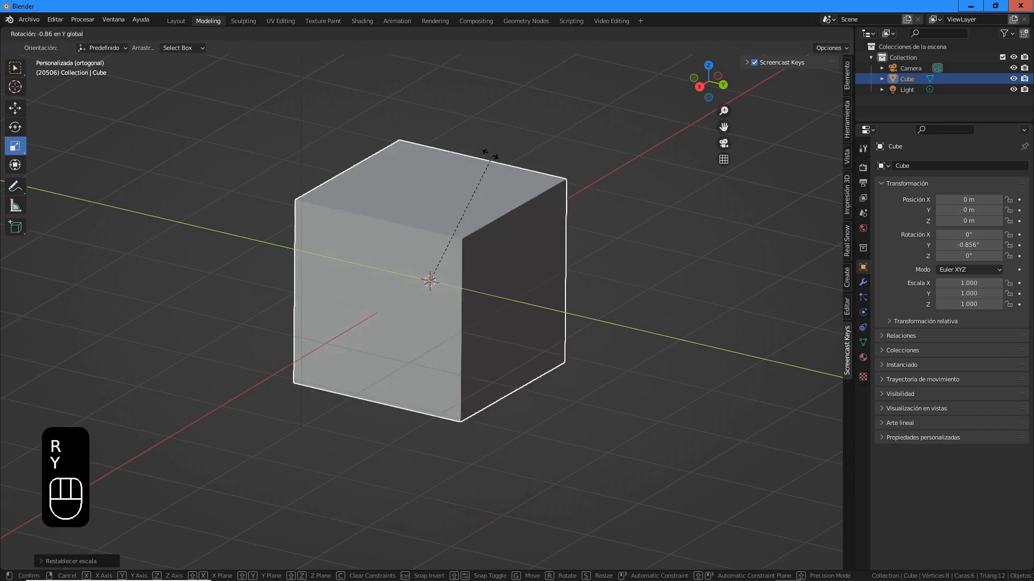
right_click(475, 172)
key("s")
key("x")
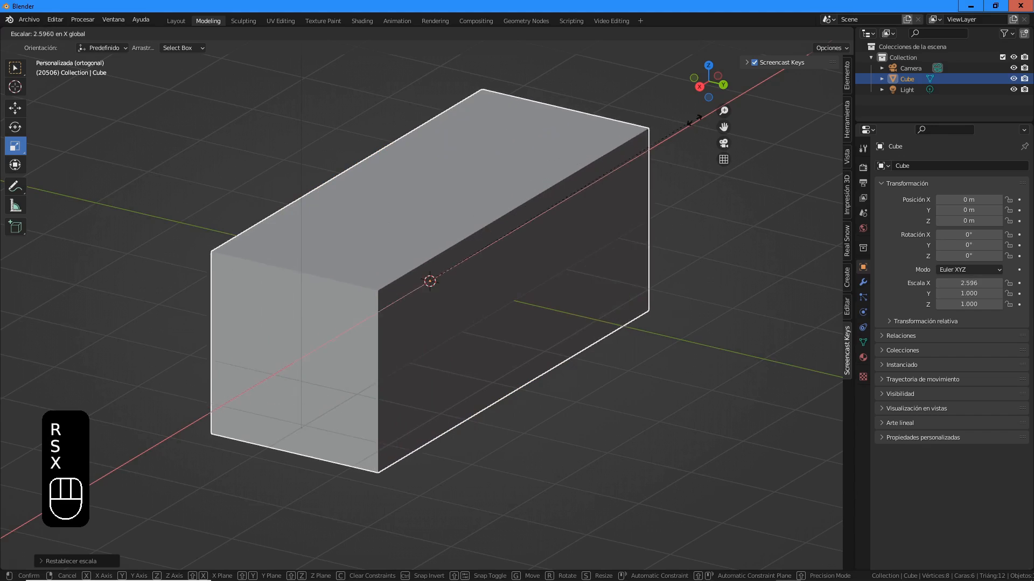
right_click(608, 165)
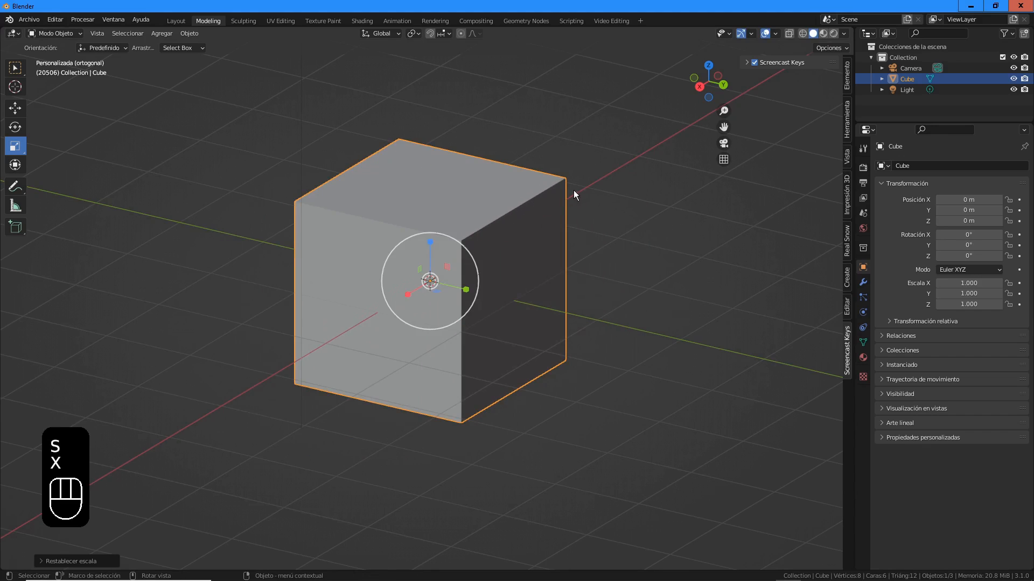
Try rotating the cube freely, switch to scaling it uniformly, and cancel the transform.
key("r")
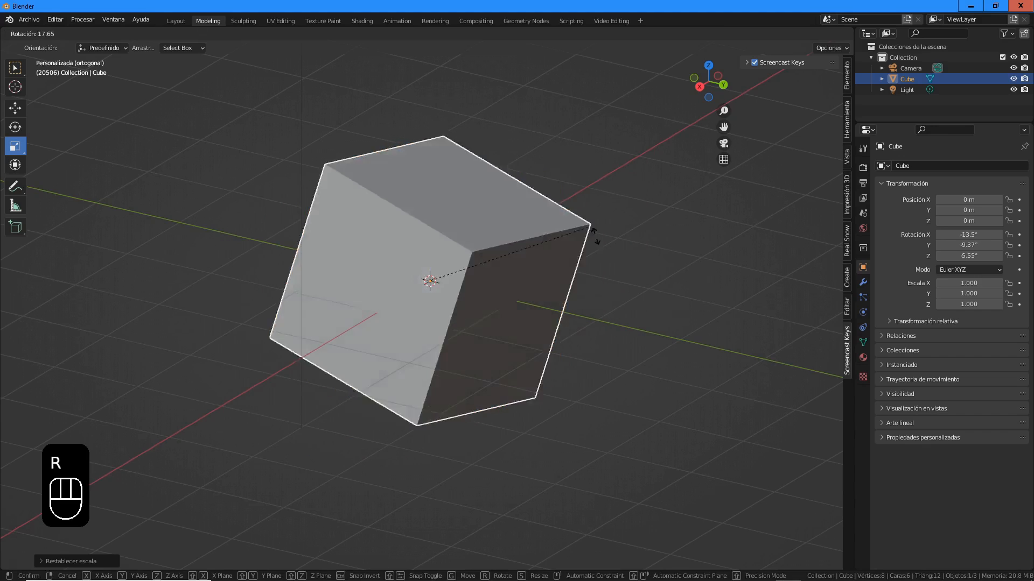
key("s")
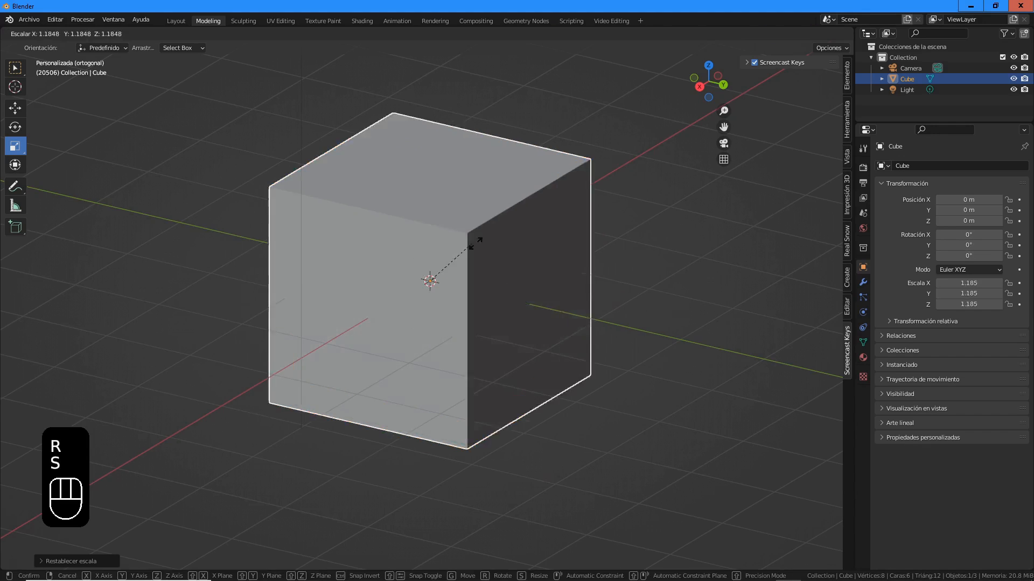
right_click(534, 263)
Try rotating the cube about the global X axis and scaling it along the Y axis, cancelling both.
key("r")
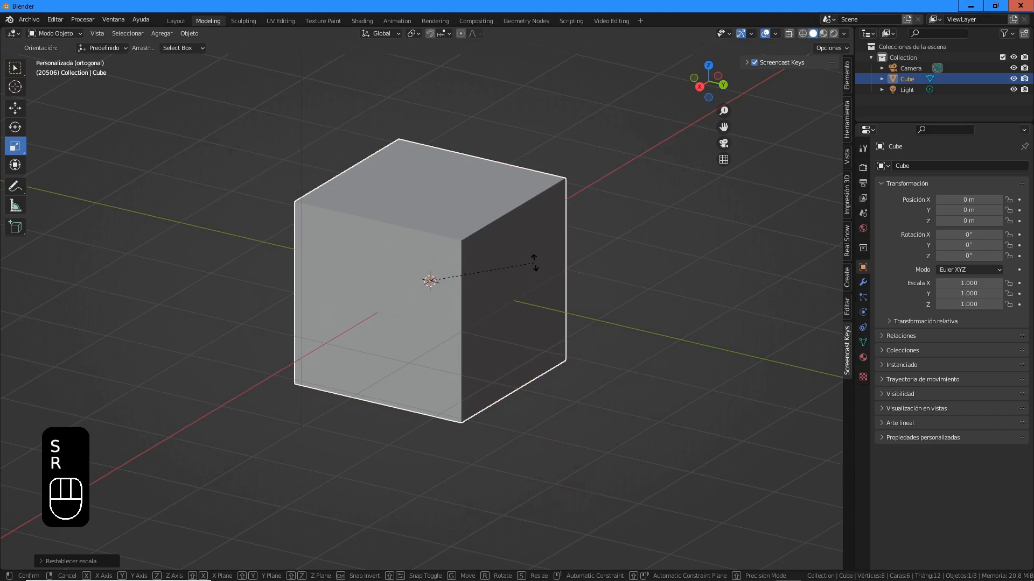
key("x")
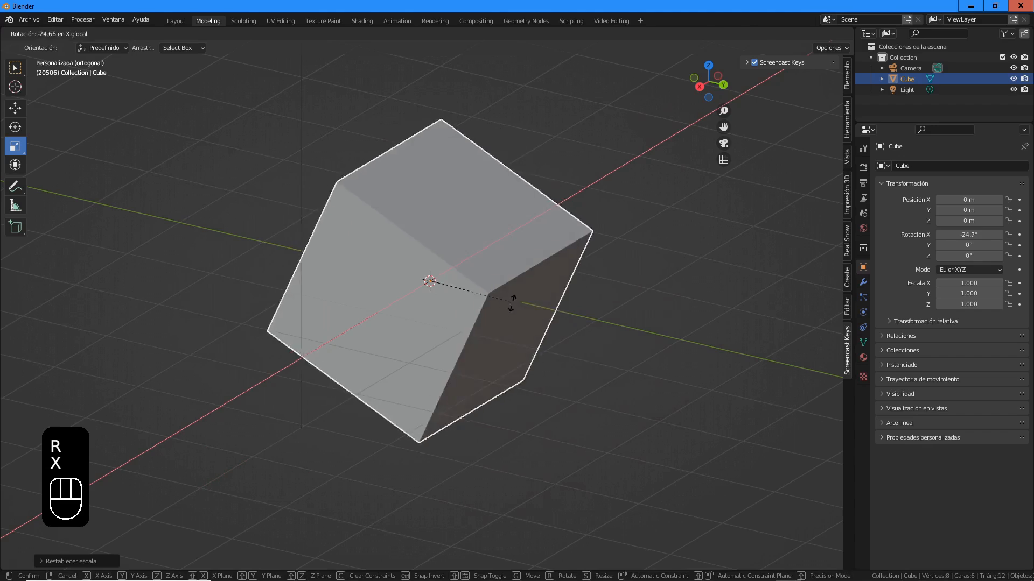
right_click(512, 305)
key("s")
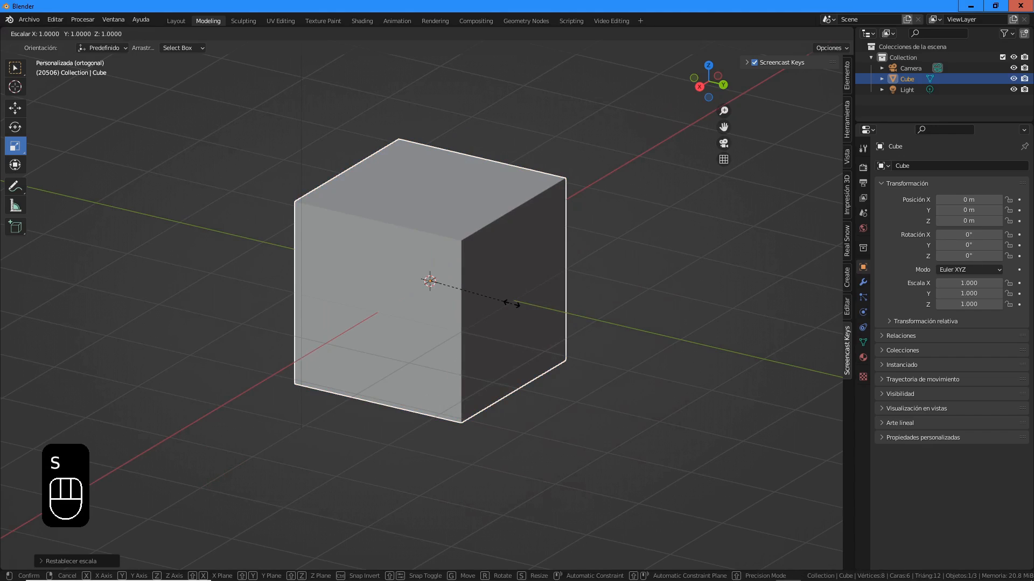
key("y")
right_click(528, 270)
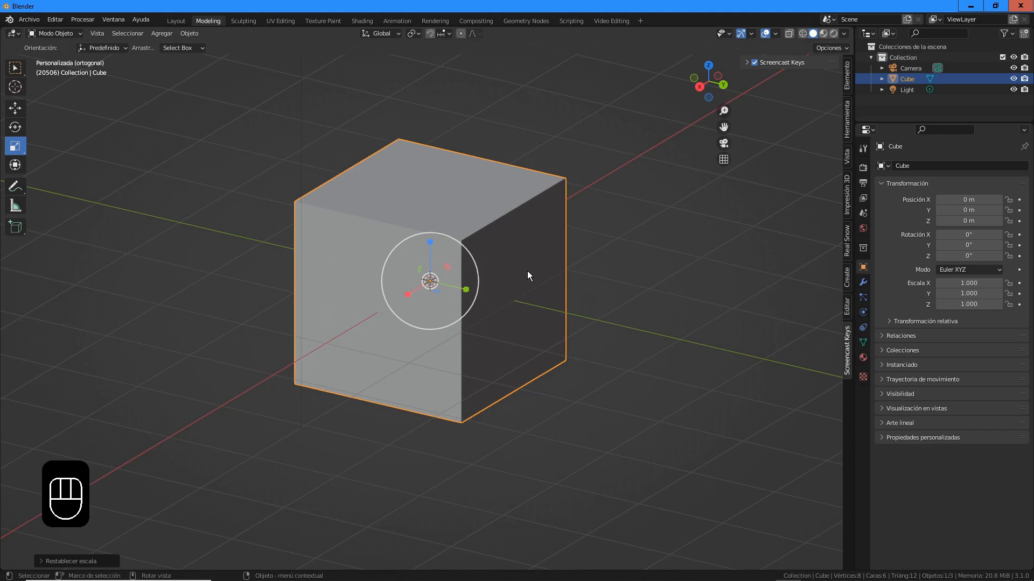
Switch to the front orthographic view and move the cube exactly 2 m along the global X axis.
middle_click_drag(527, 275, 506, 260)
key("KP_1")
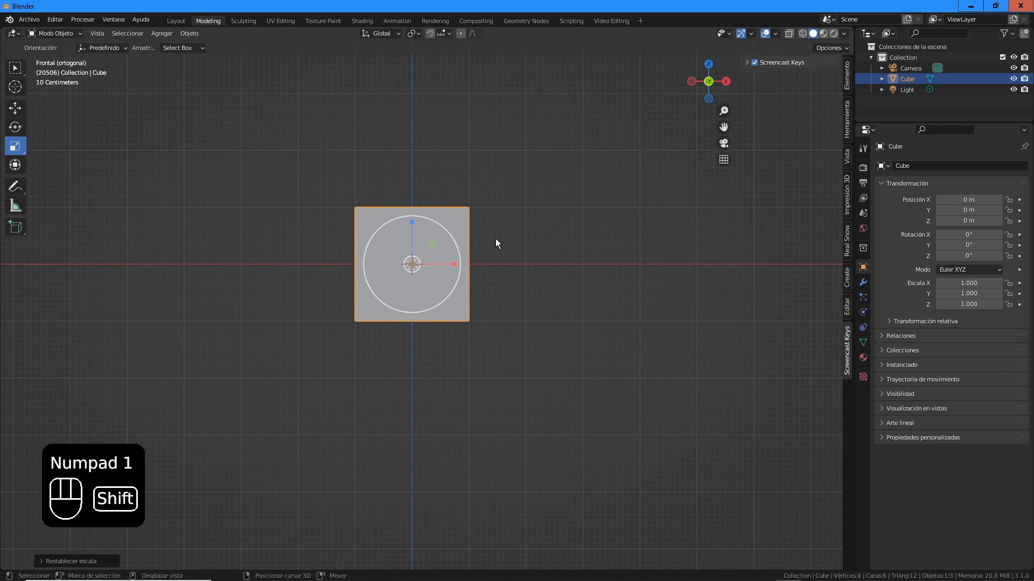
middle_click_drag(496, 238, 482, 256, "shift")
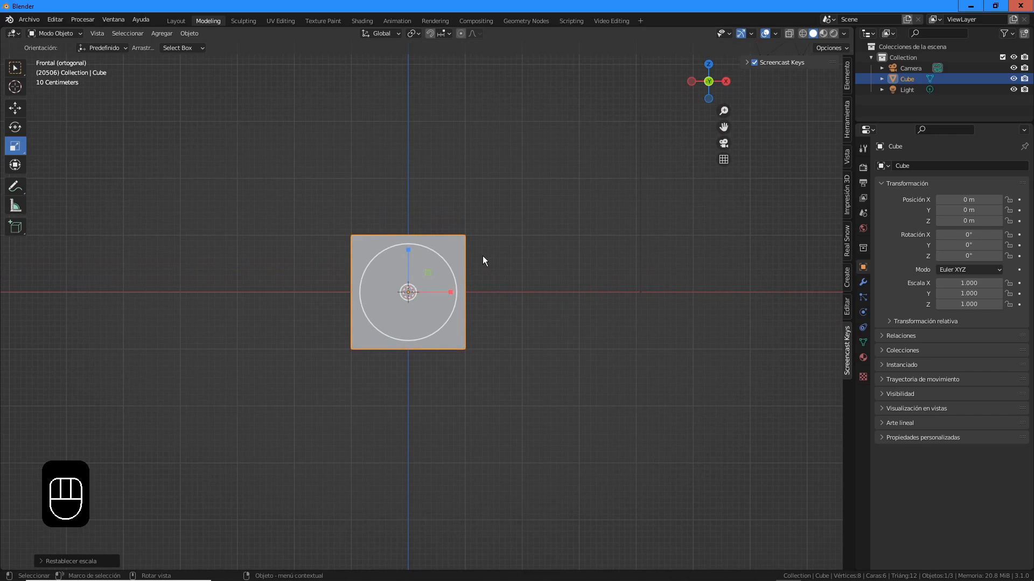
middle_click_drag(496, 243, 450, 241, "shift")
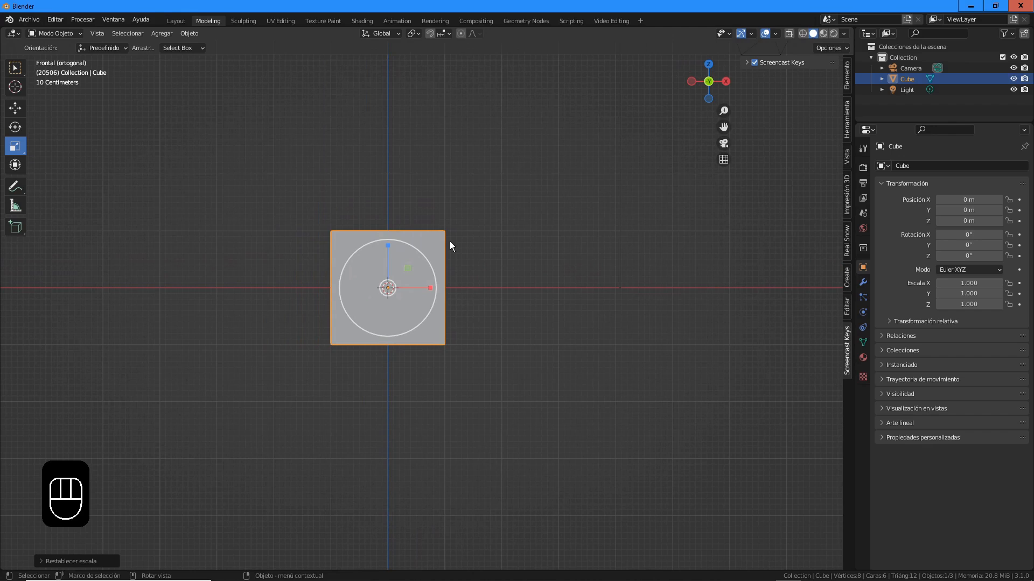
key("g")
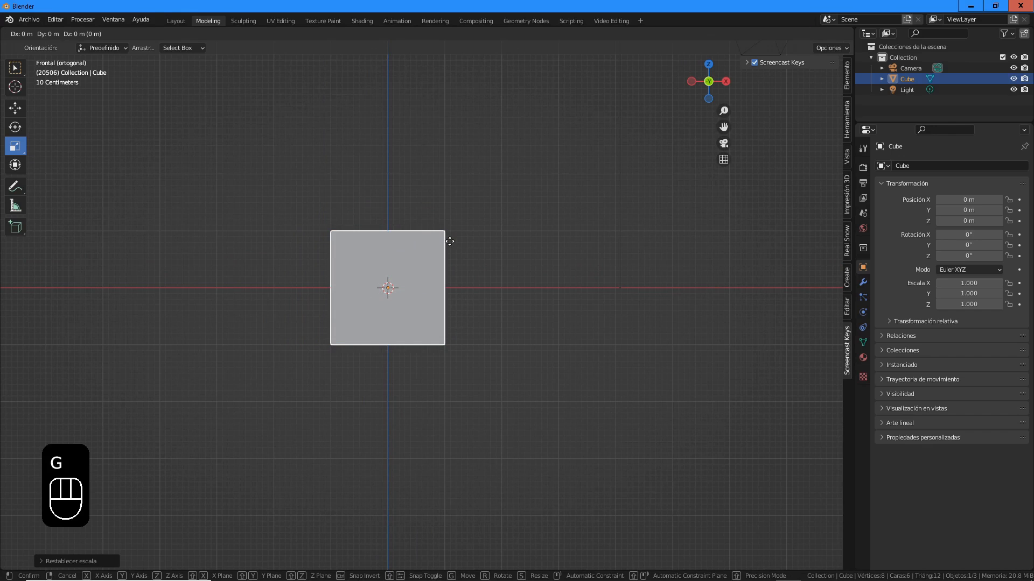
key("x")
key("KP_2")
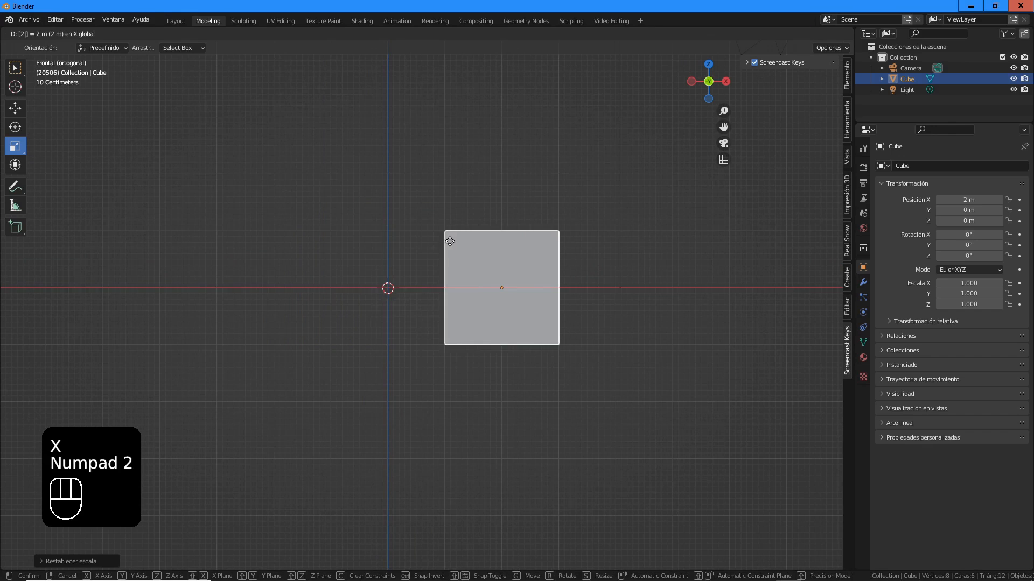
left_click(450, 241)
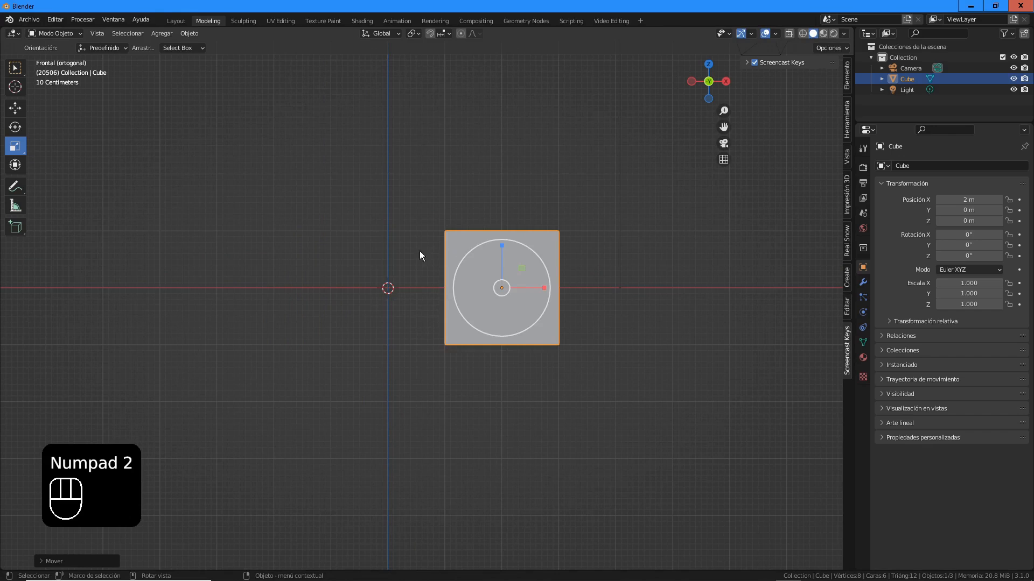
Rotate the cube exactly 45° about the global X axis.
scroll(402, 261, "up", 2)
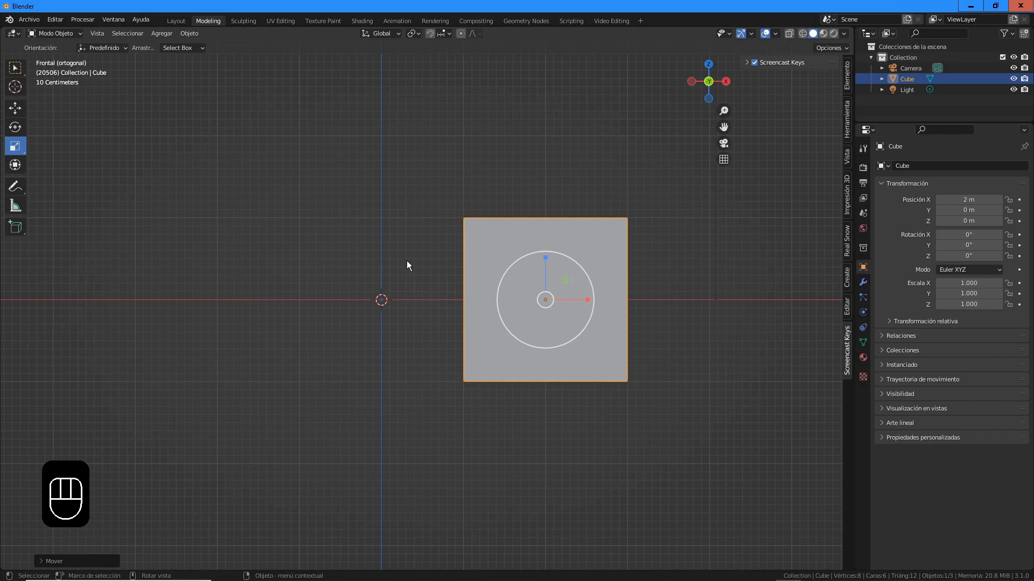
scroll(406, 263, "down", 1)
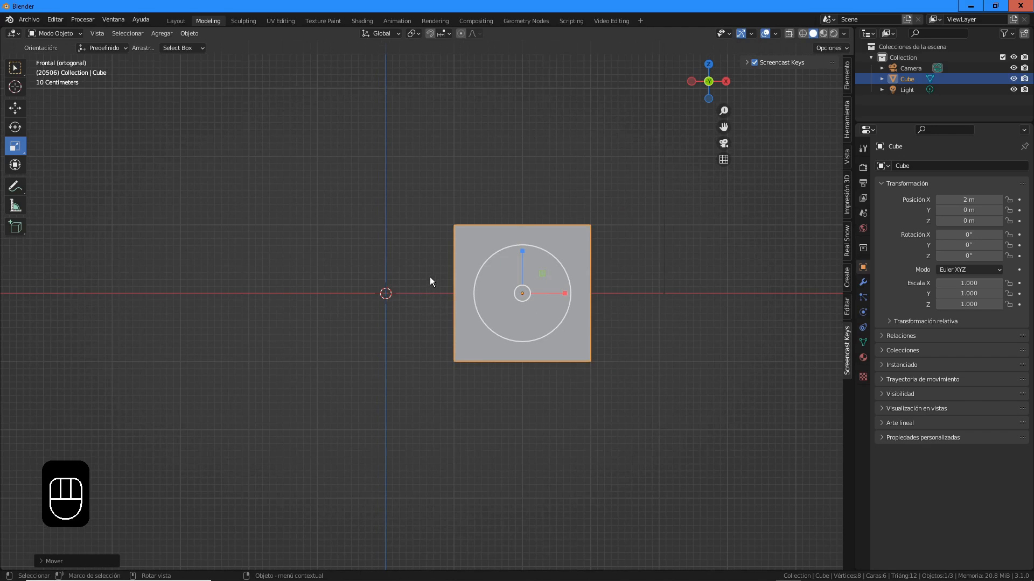
middle_click_drag(470, 262, 425, 277)
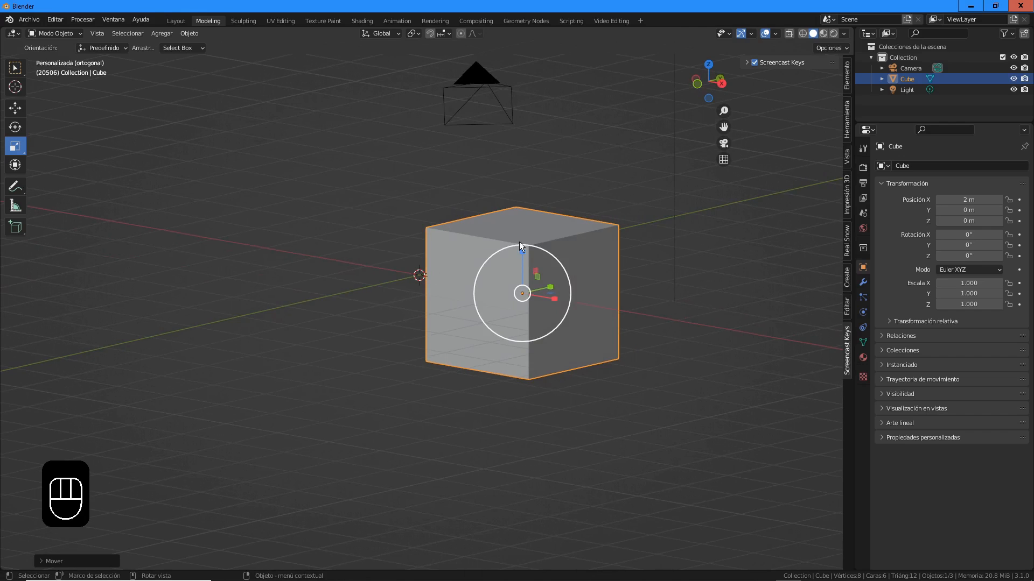
middle_click_drag(570, 235, 537, 246)
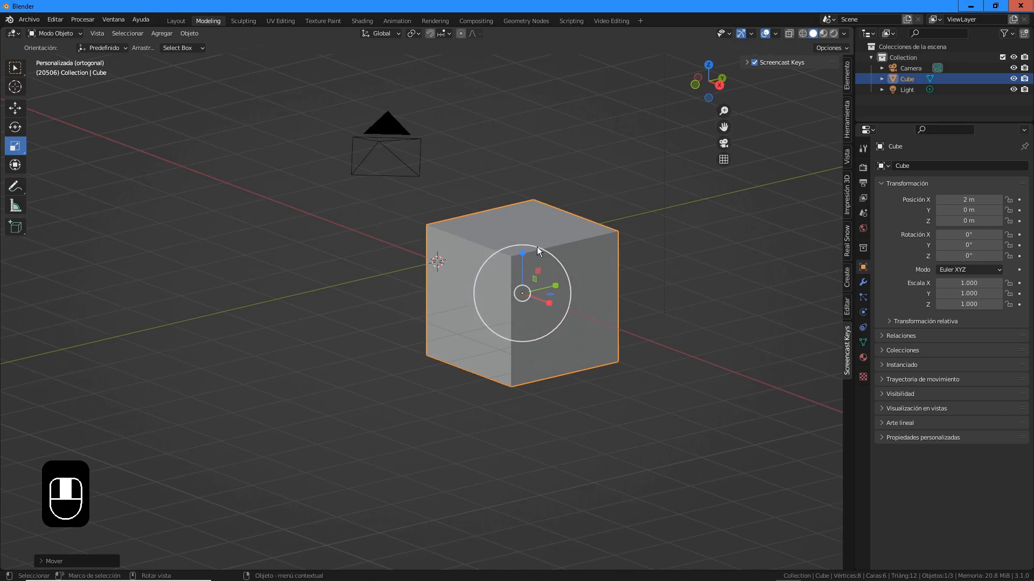
key("r")
key("x")
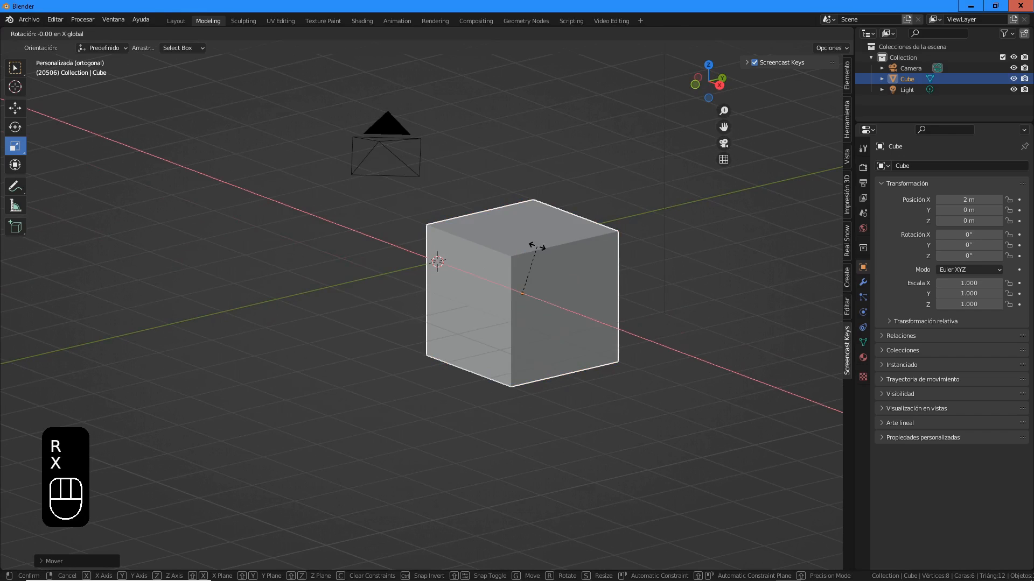
key("KP_4")
key("KP_5")
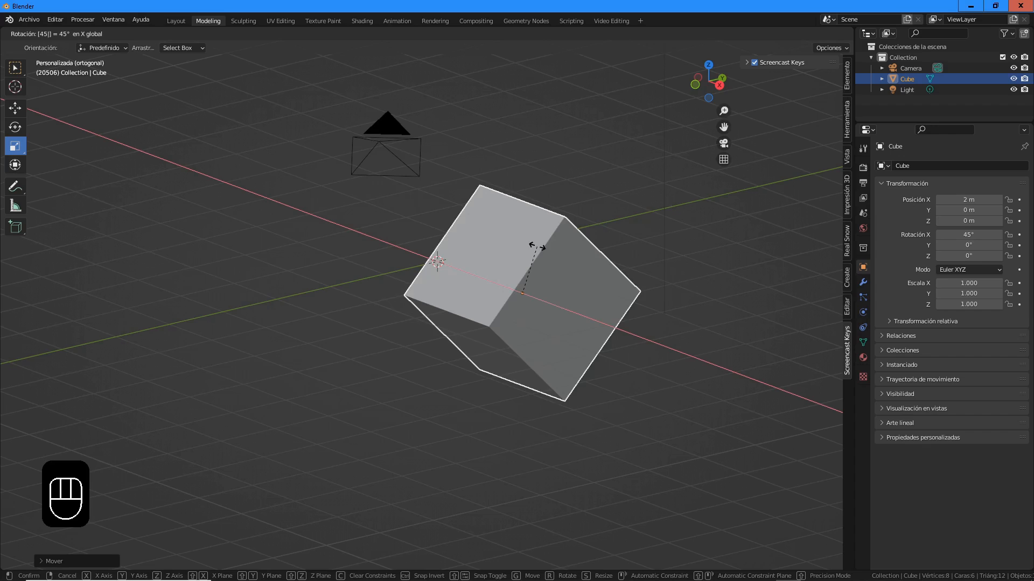
left_click(537, 246)
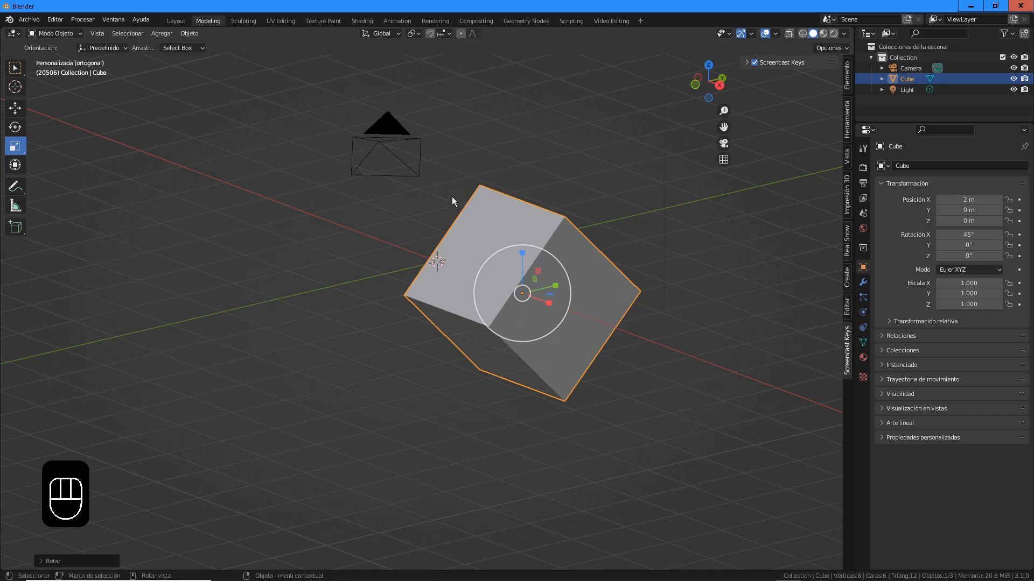
Adjust the last rotation's angle to 65°.
left_click(58, 562)
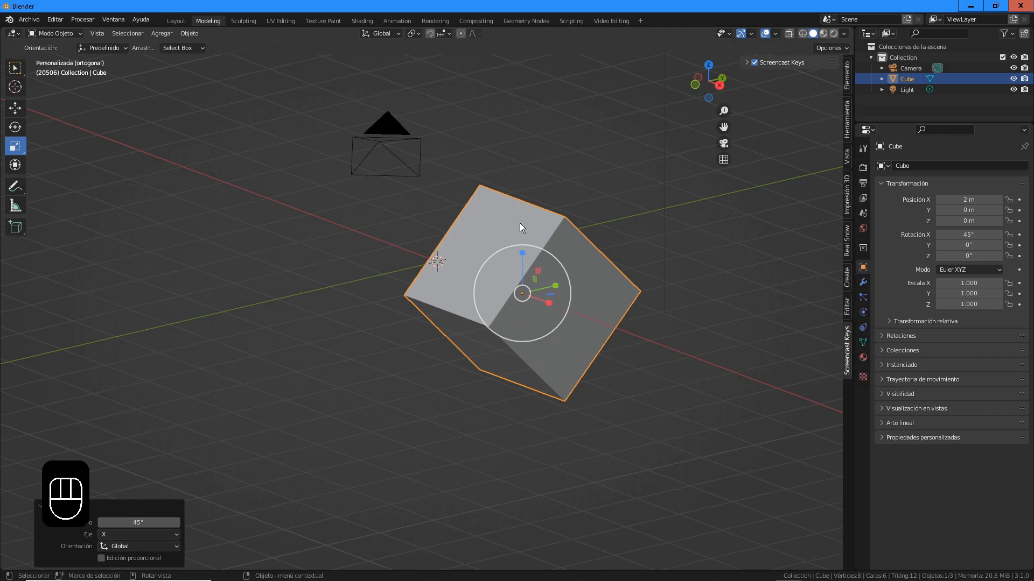
left_click(137, 523)
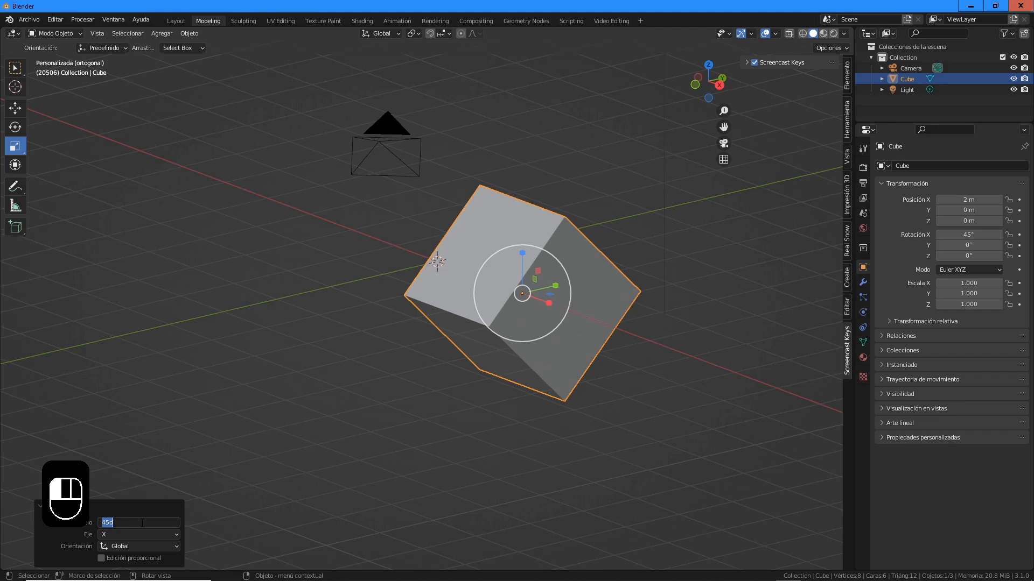
type("65d")
key("Return")
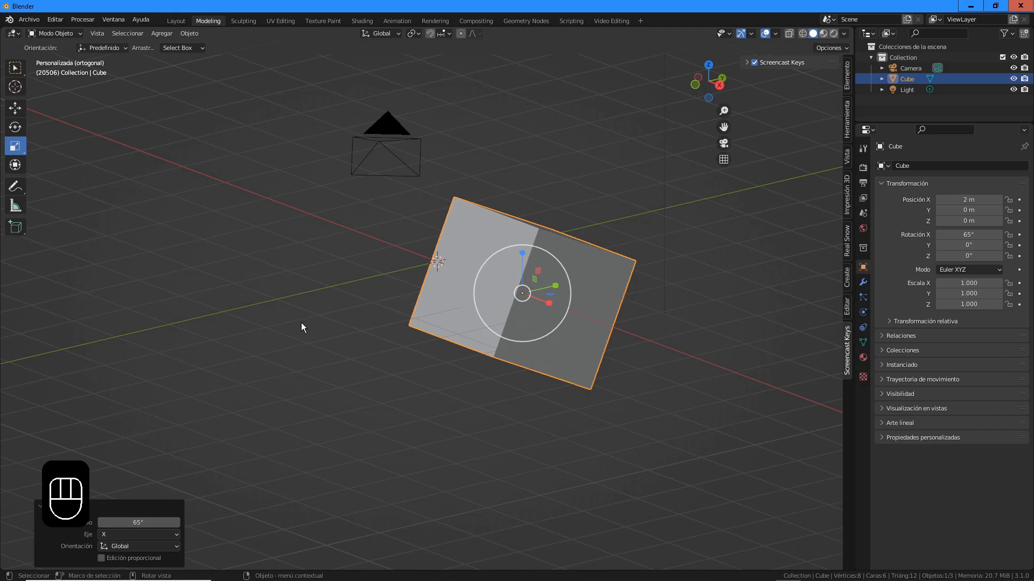
Examine the available axis and orientation options for the last rotation.
left_click(130, 537)
left_click(129, 538)
left_click(123, 547)
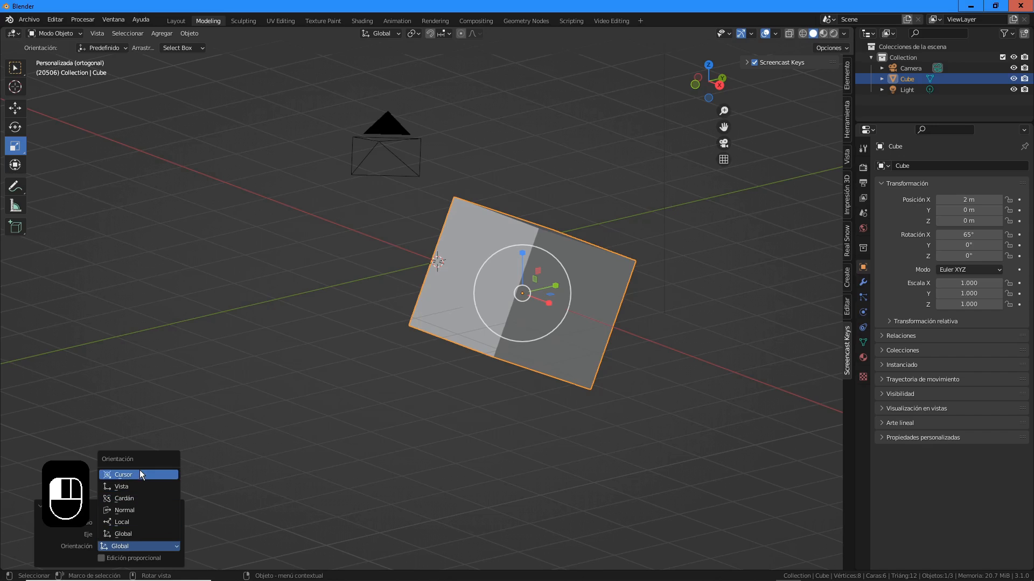
left_click(140, 547)
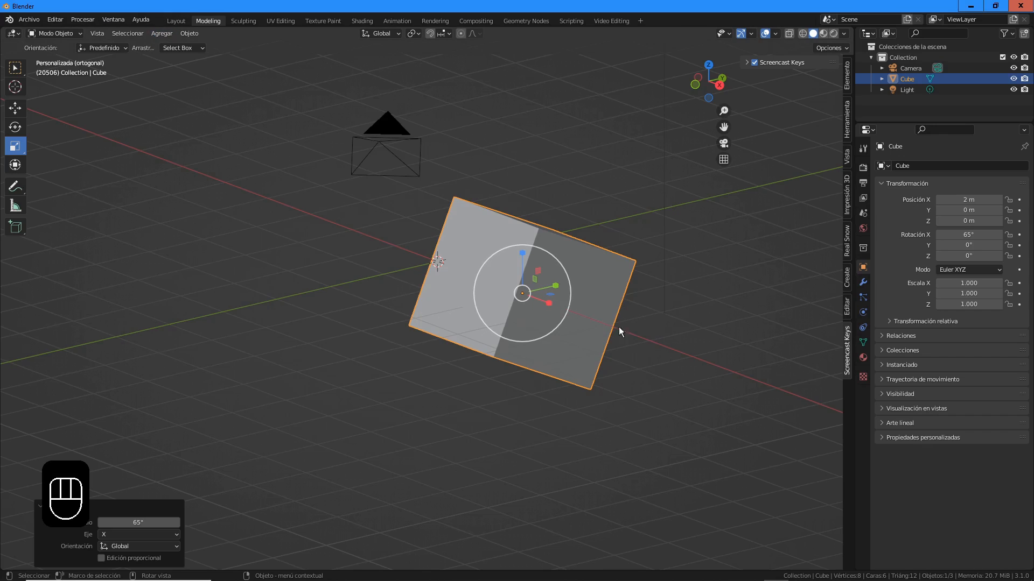
Reset the cube's rotation, position and scale to their defaults.
left_click(188, 35)
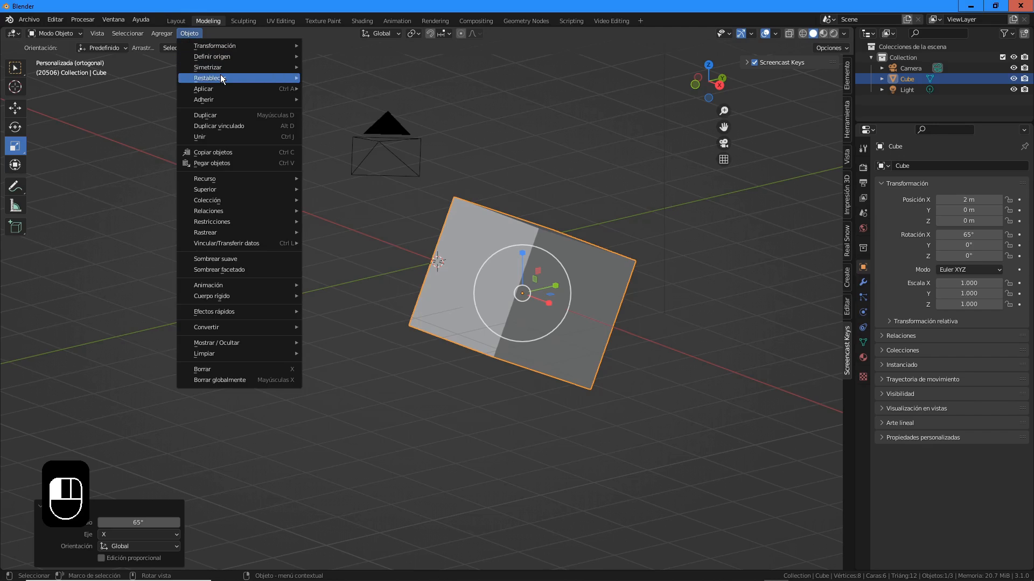
mouse_move(221, 78)
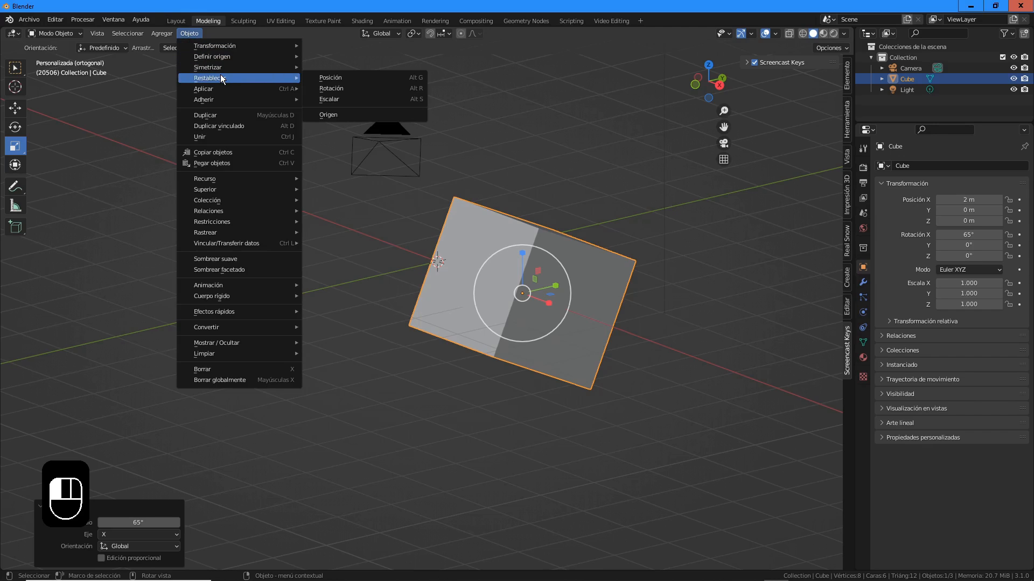
left_click(407, 100)
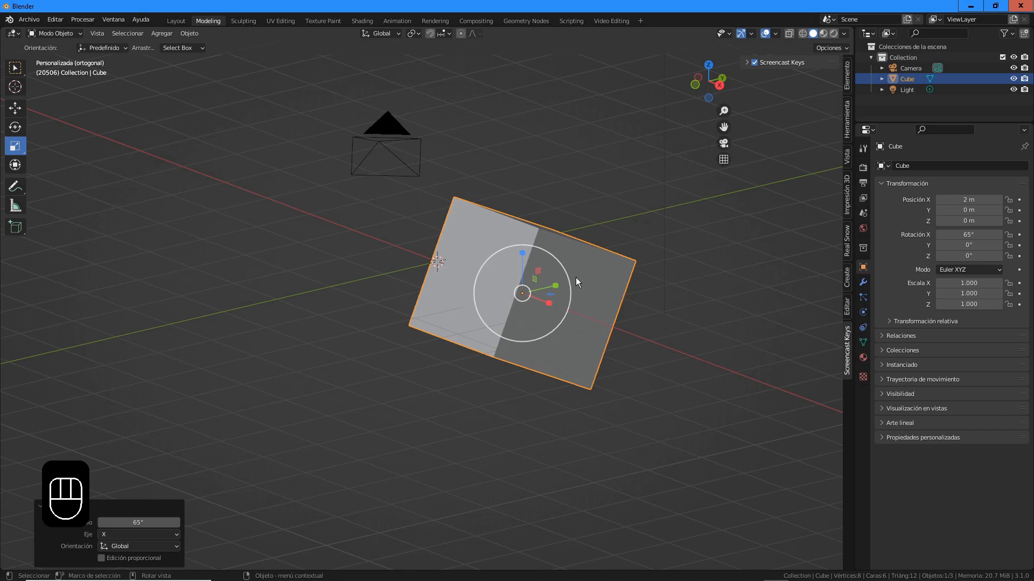
key("alt+r")
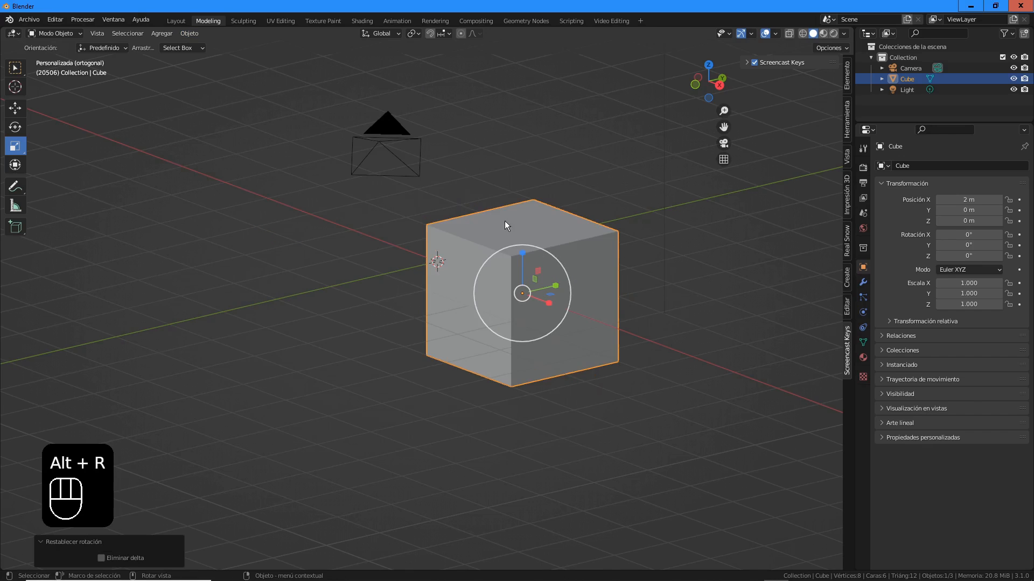
middle_click_drag(505, 221, 548, 210)
key("alt+g")
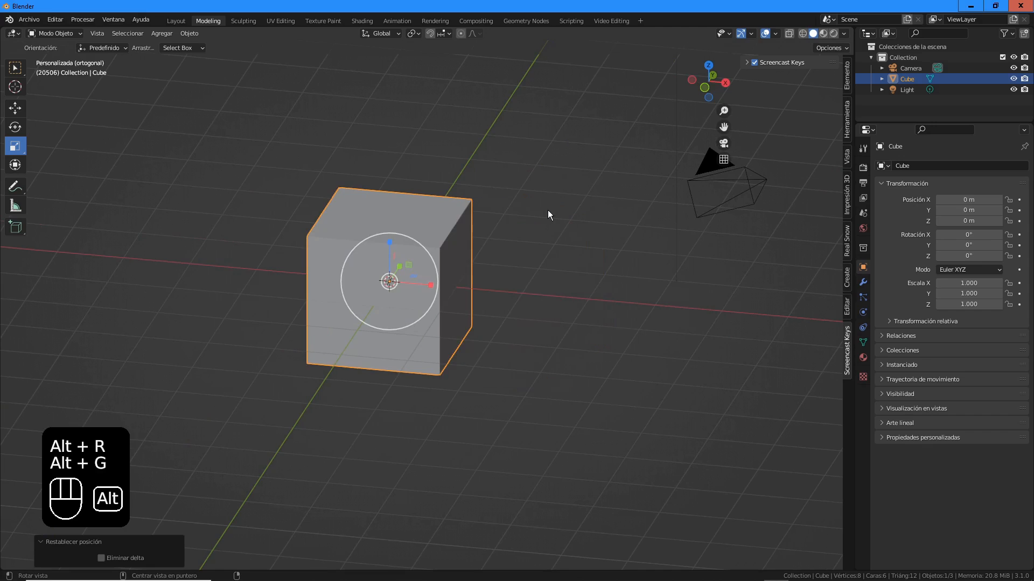
key("alt+s")
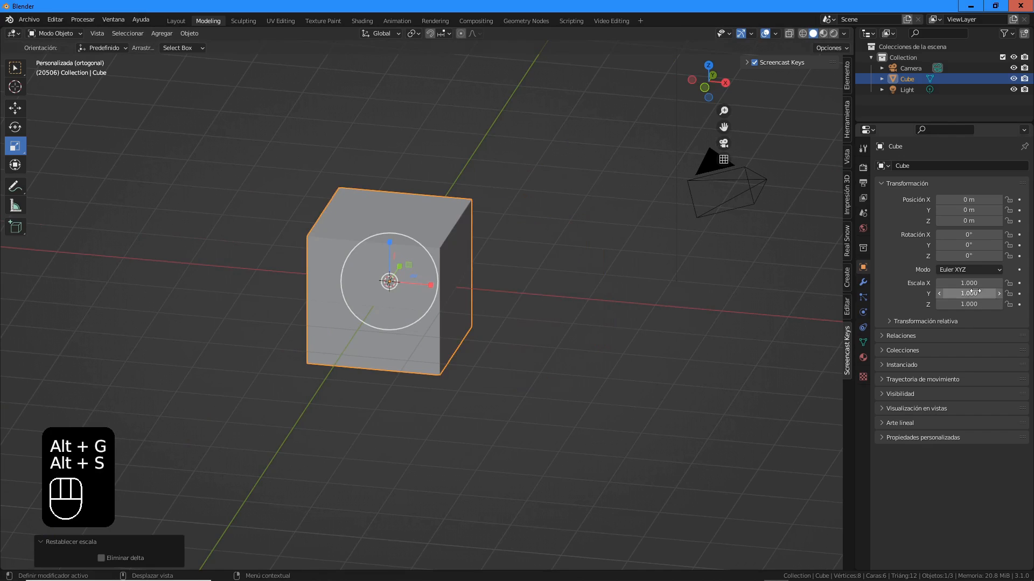
Change the cube's scale to about 1.29 in X and Y and 1.89 in Z, and reset the scale.
left_click_drag(968, 283, 999, 305)
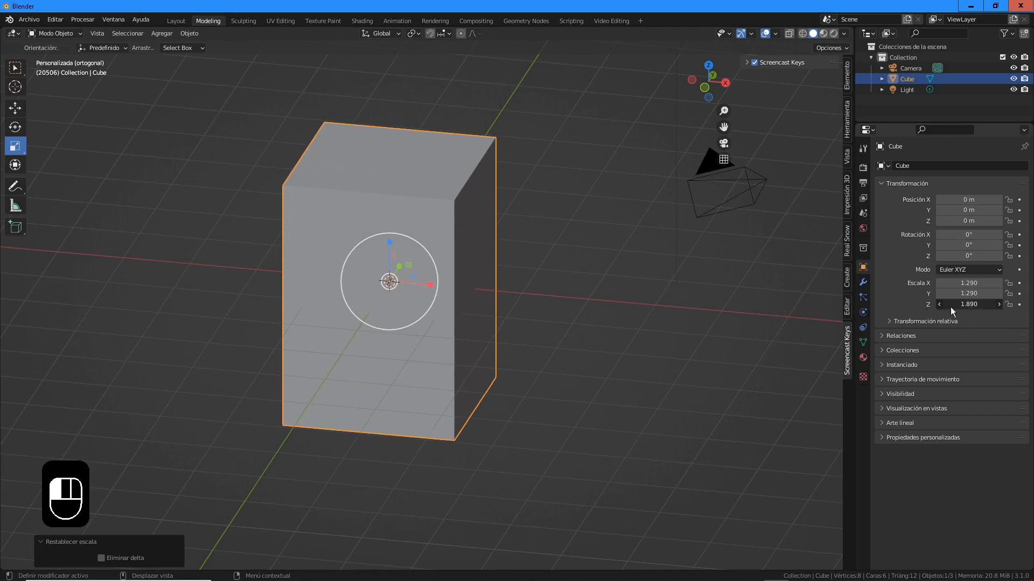
key("alt+s")
Rotate the cube about -45° around the global X axis and scale it uniformly to about 1.62.
middle_click_drag(624, 288, 597, 302)
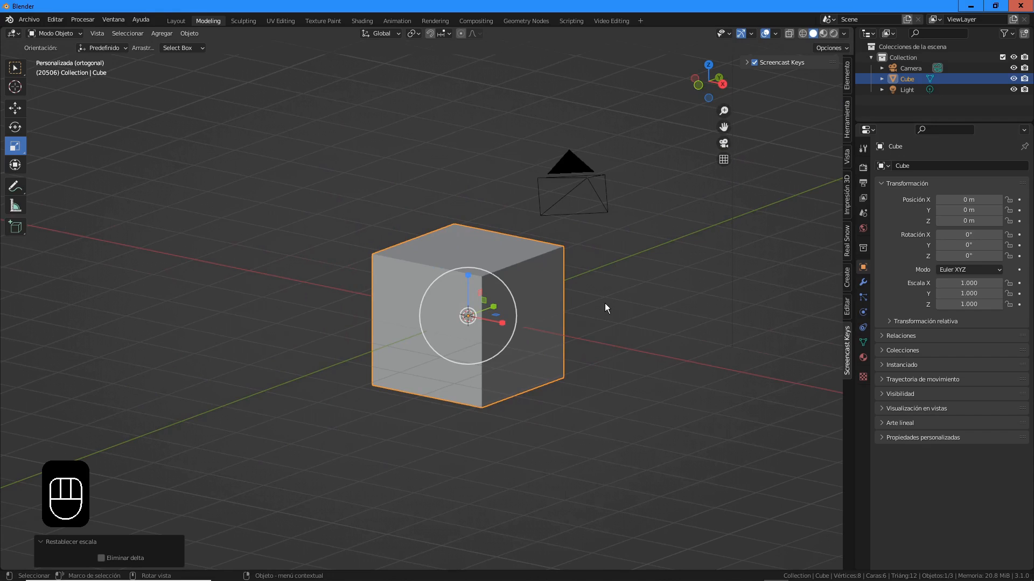
middle_click_drag(571, 297, 496, 267, "shift")
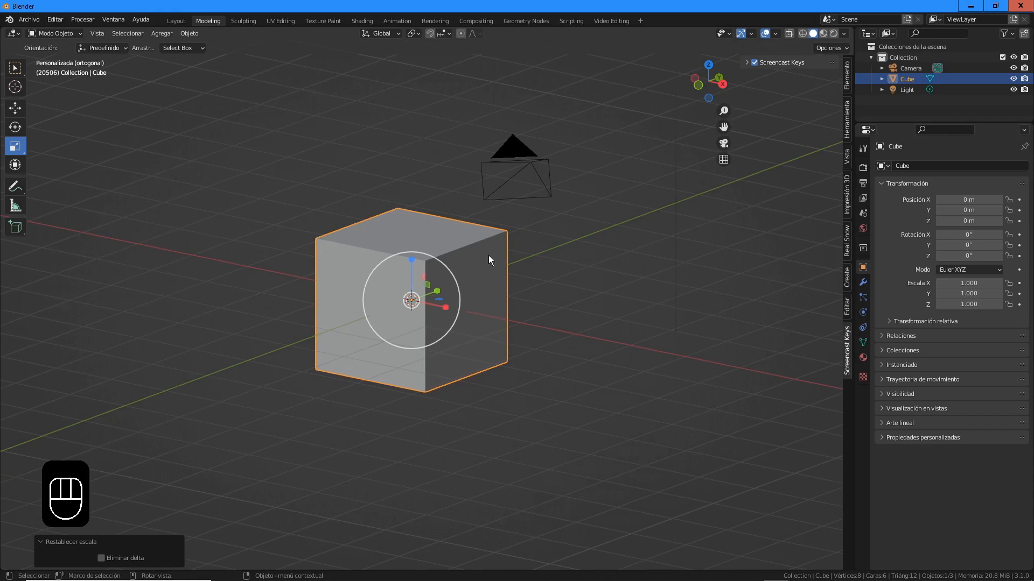
key("r")
key("x")
left_click(509, 264)
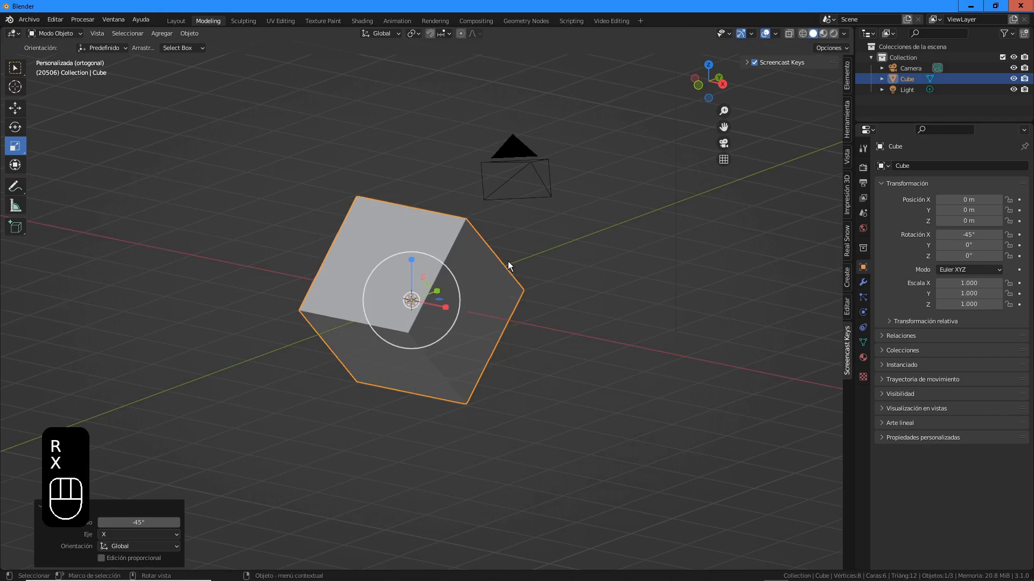
key("s")
left_click(573, 256)
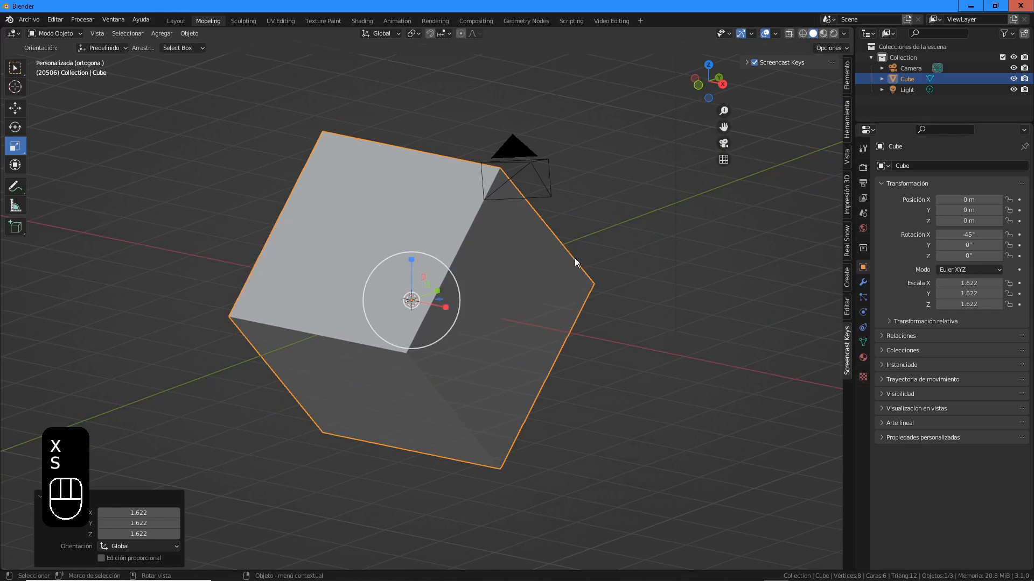
Move the cube about 2.18 m upward along the Z axis.
key("g")
key("z")
scroll(567, 112, "down", 3)
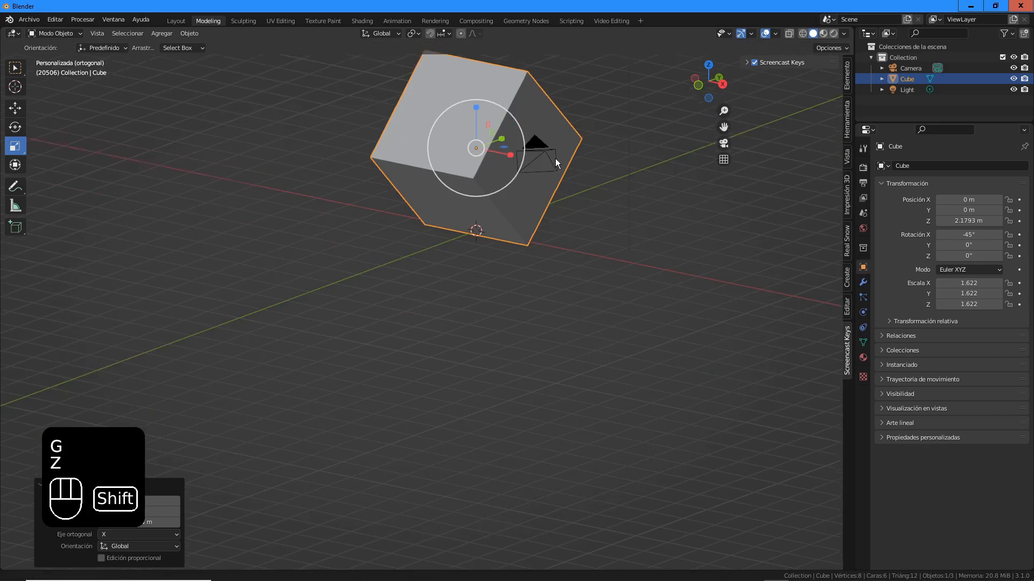
middle_click_drag(554, 159, 505, 248, "shift")
Apply all transforms (position, rotation and scale) to the cube.
left_click(196, 36)
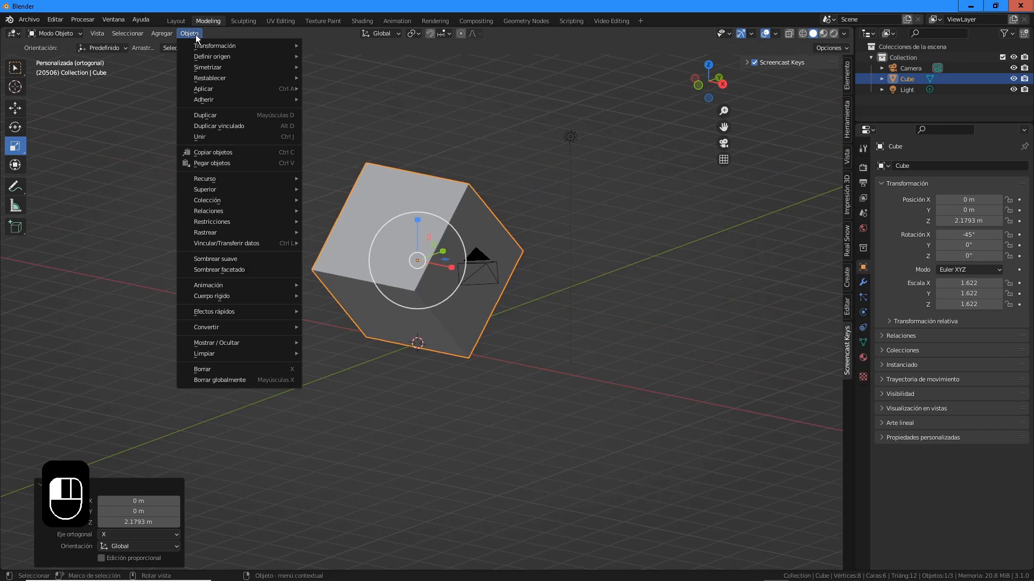
mouse_move(212, 88)
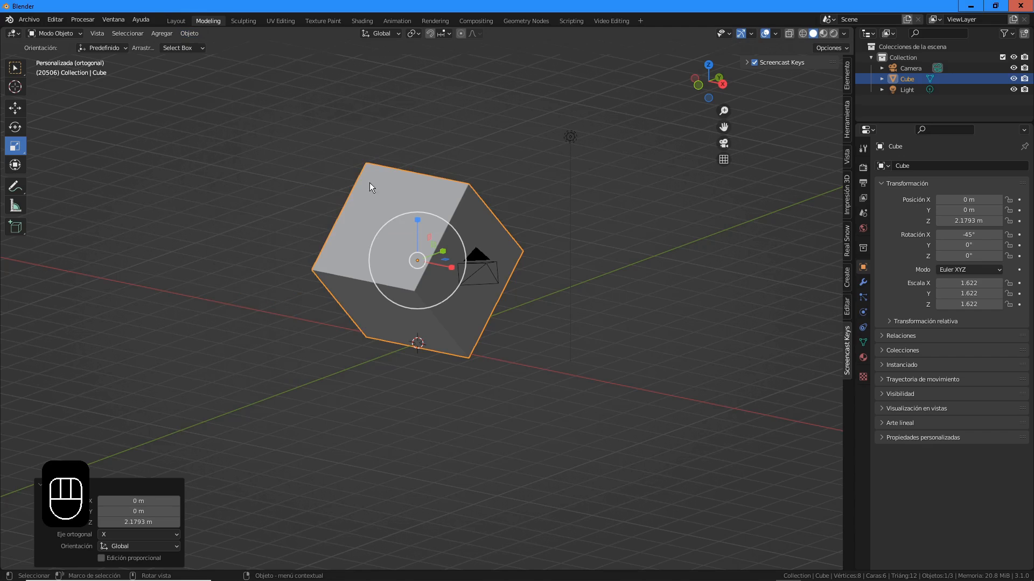
key("ctrl+a")
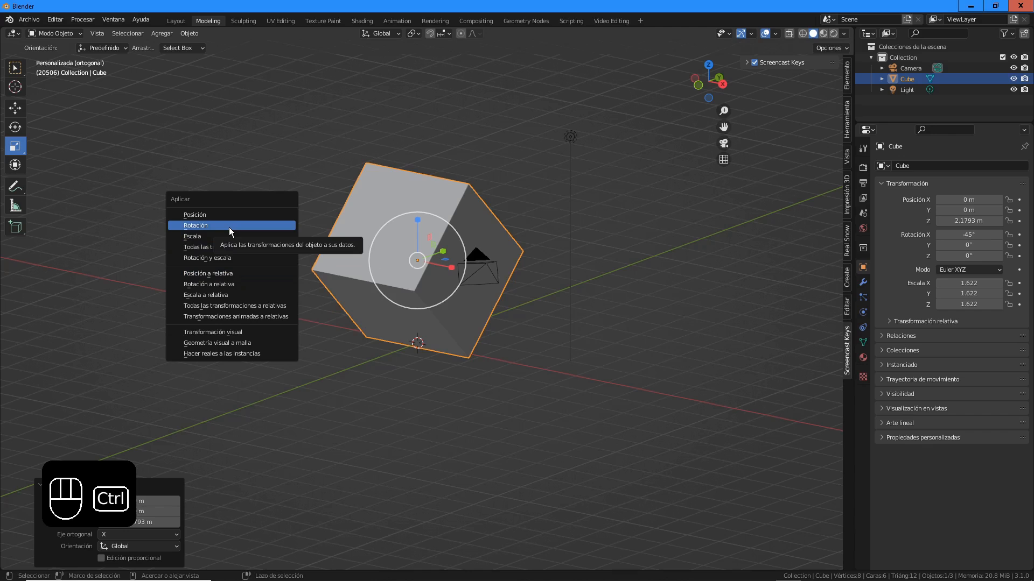
left_click(247, 247)
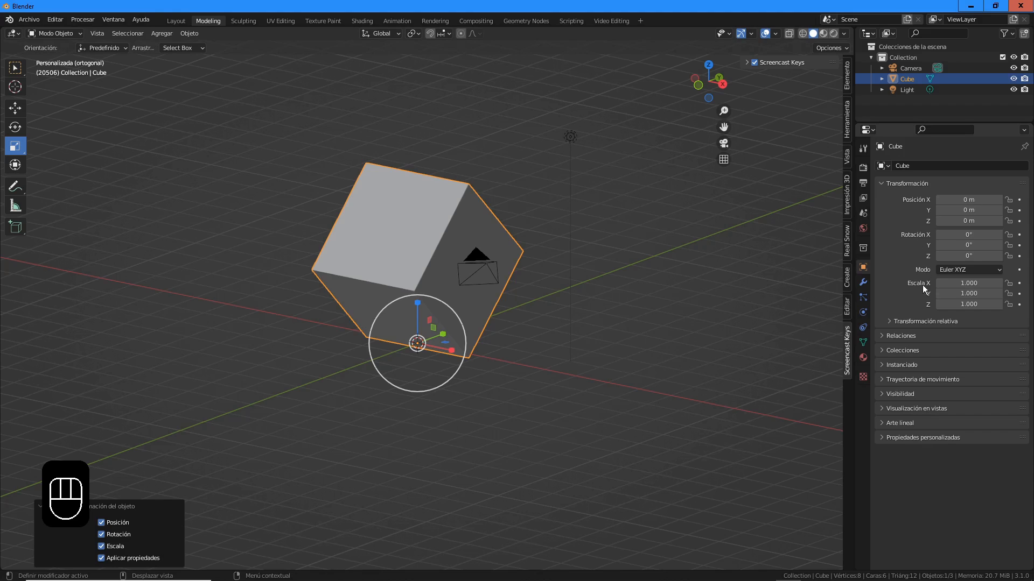
key("alt")
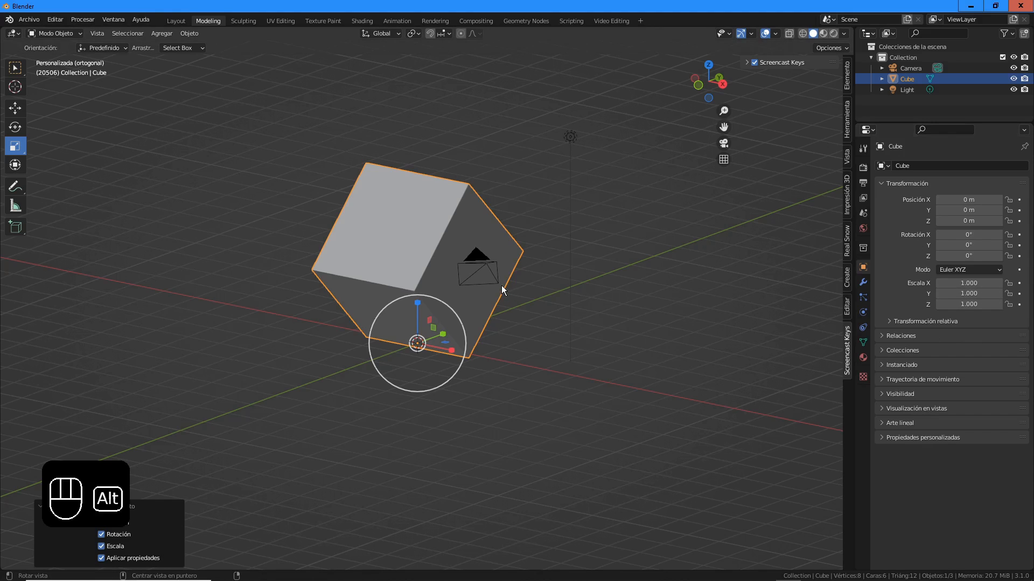
Try to reset the cube's scale, position and rotation now that its transforms are applied.
key("alt+s")
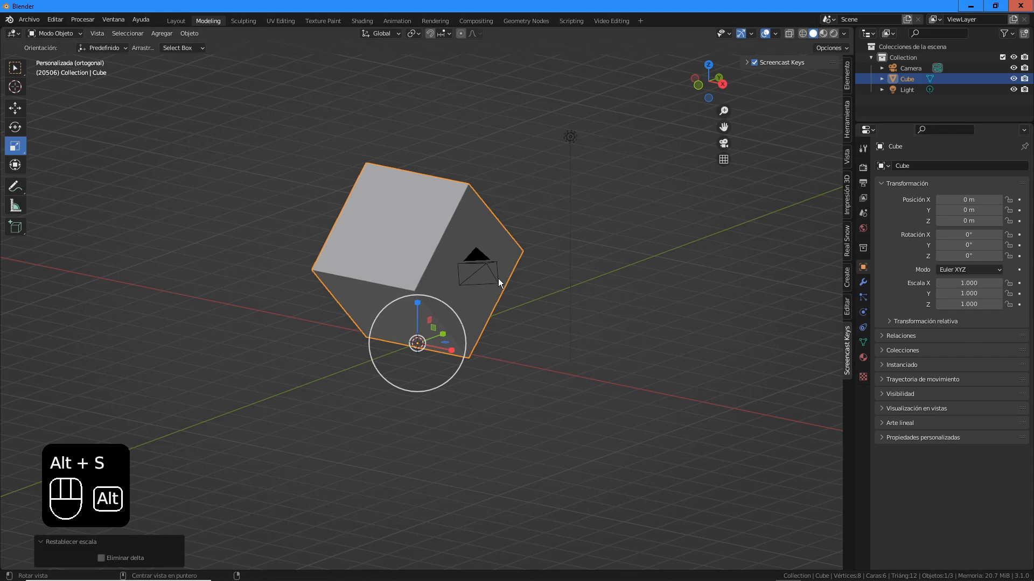
key("alt+g")
key("alt+r")
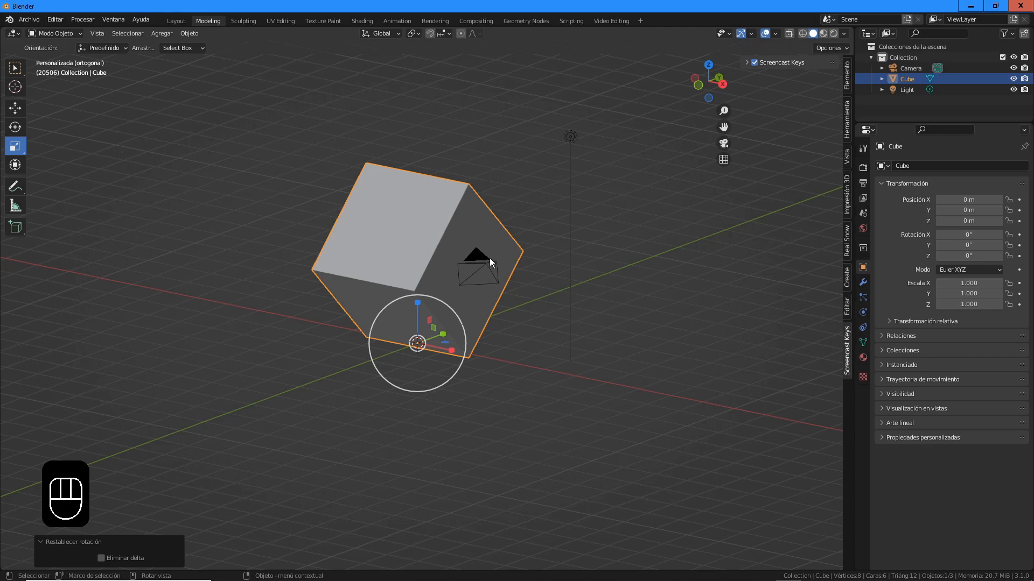
Undo the resets, the applied transforms and the cube's last move, scaling and rotation.
key("ctrl")
key("ctrl")
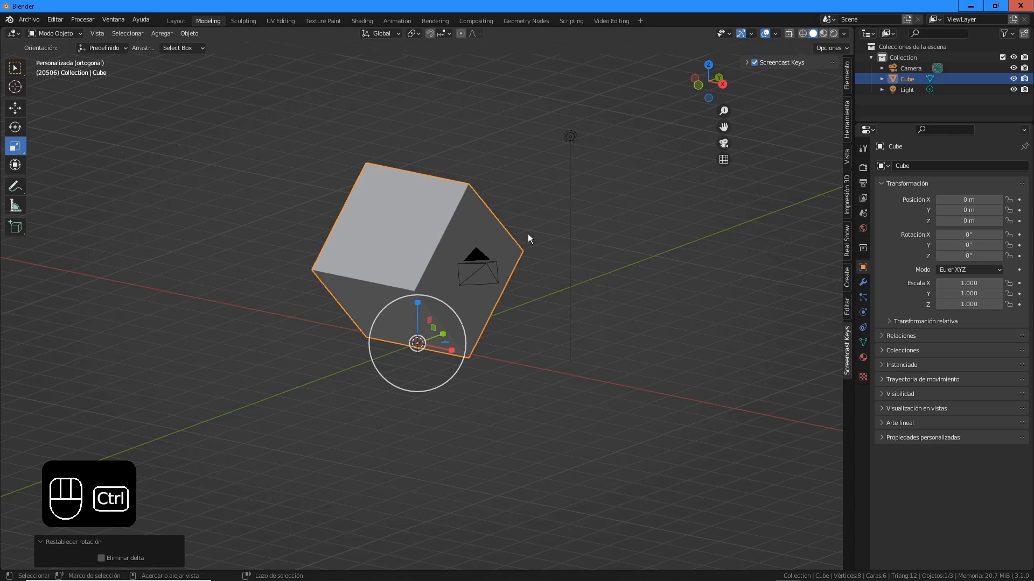
key("ctrl+z")
key("ctrl+z")
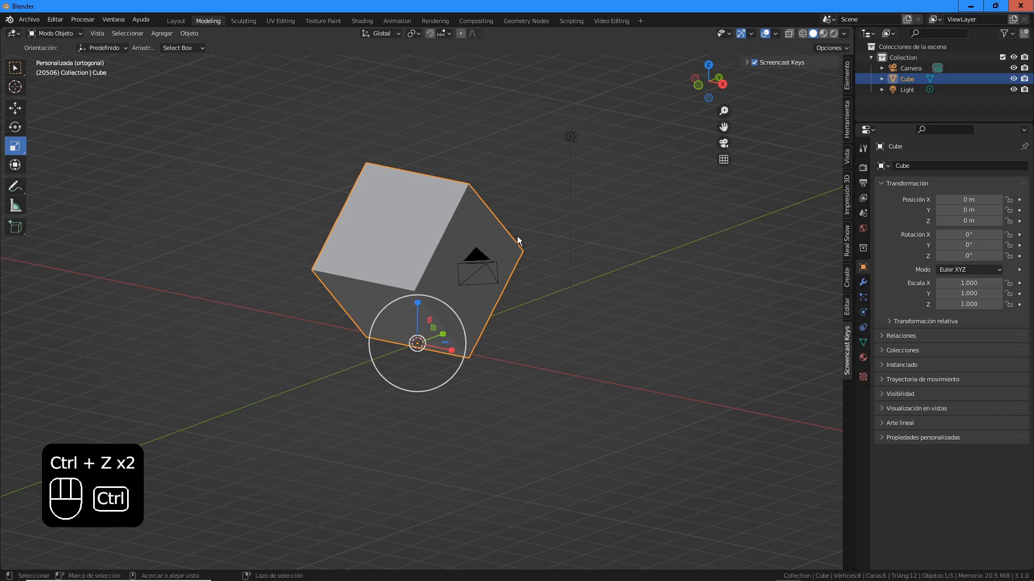
key("ctrl+z")
key("ctrl+z")
key("ctrl+z")
key("ctrl+z")
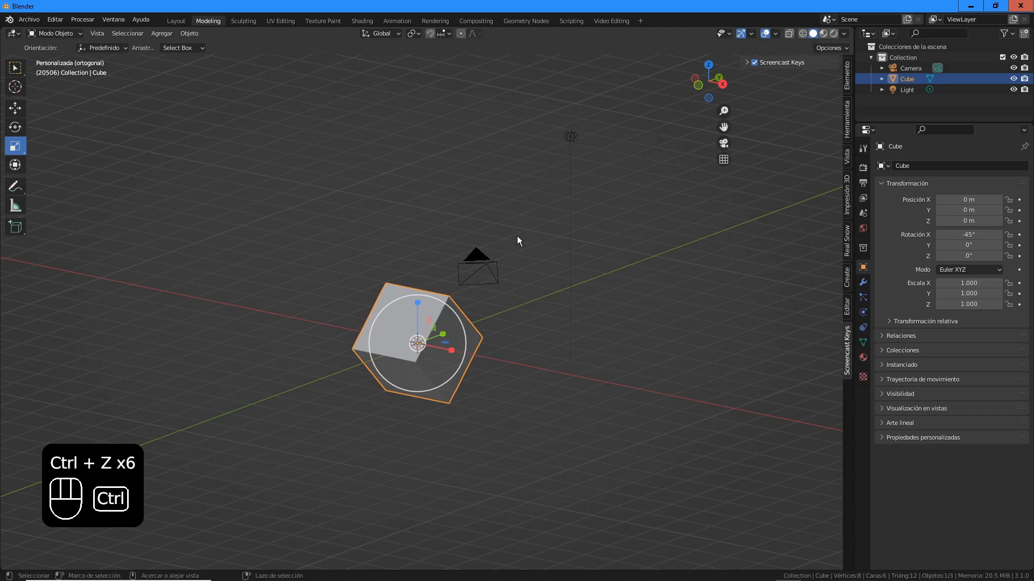
key("ctrl+z")
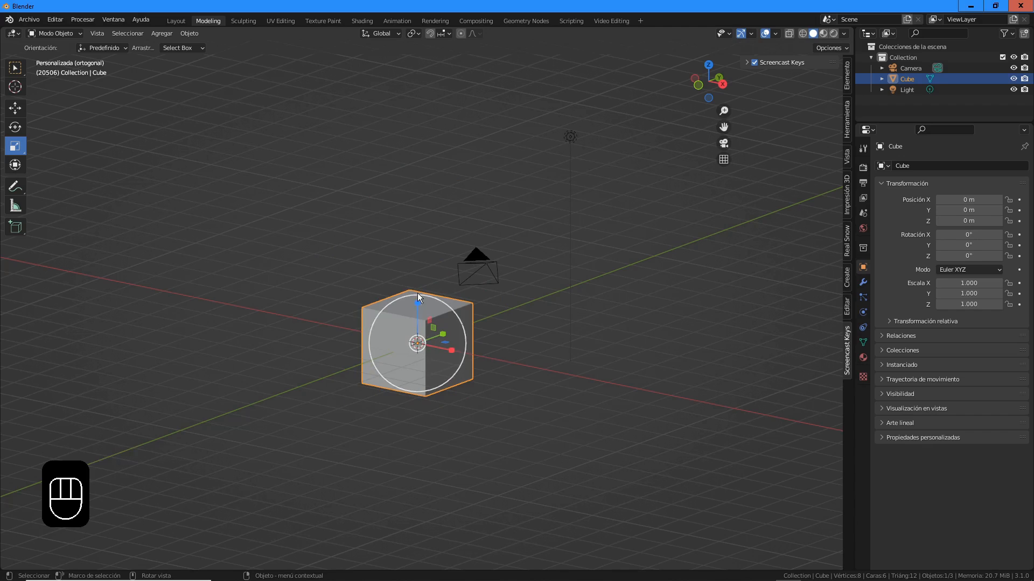
Redo the cube's rotation about the X axis, and reset its position, rotation and scale.
key("ctrl+shift+z")
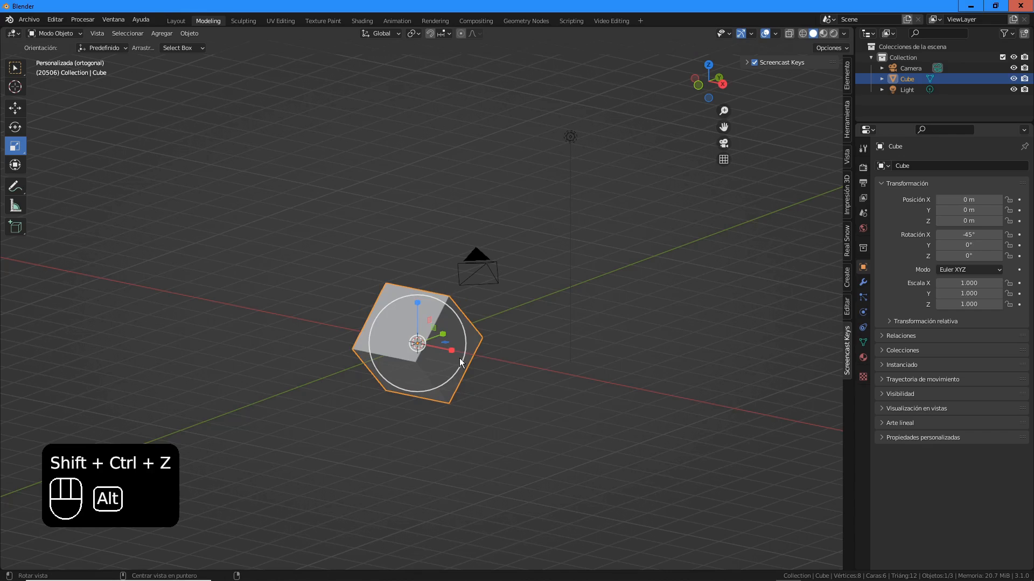
key("alt+g")
key("alt+r")
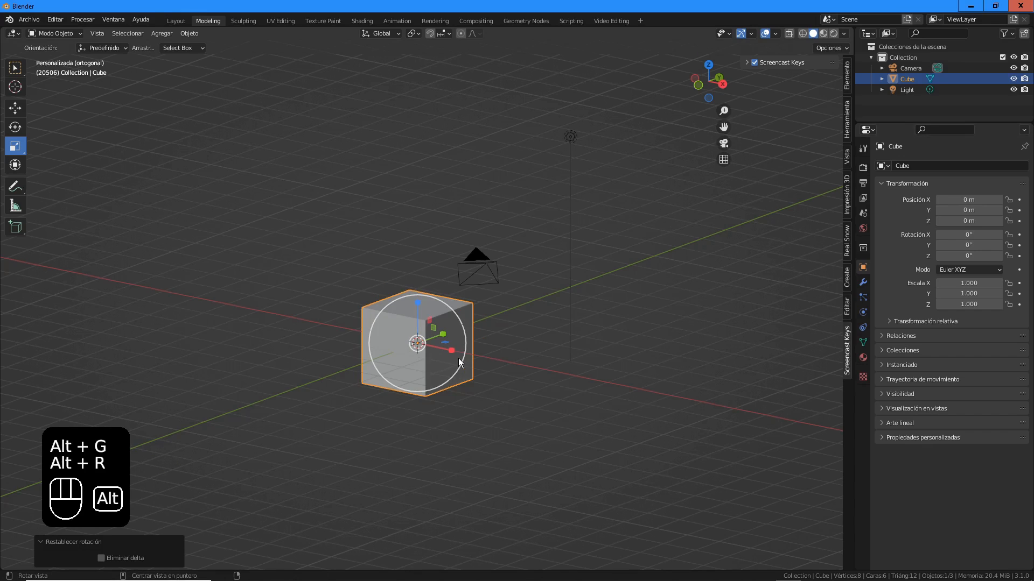
key("alt+s")
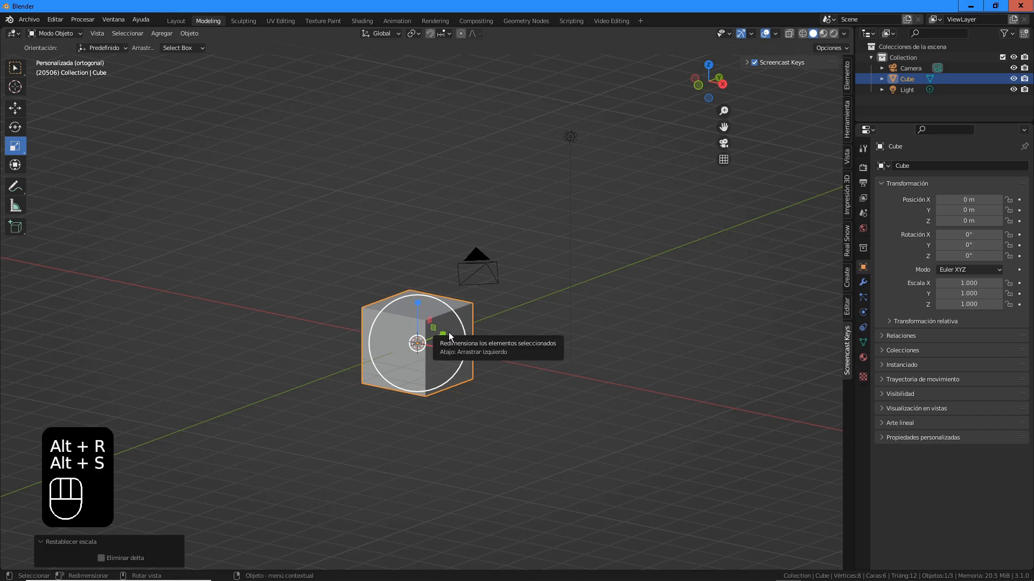
Open the System preferences and set the number of undo steps to 200.
scroll(411, 317, "up", 5)
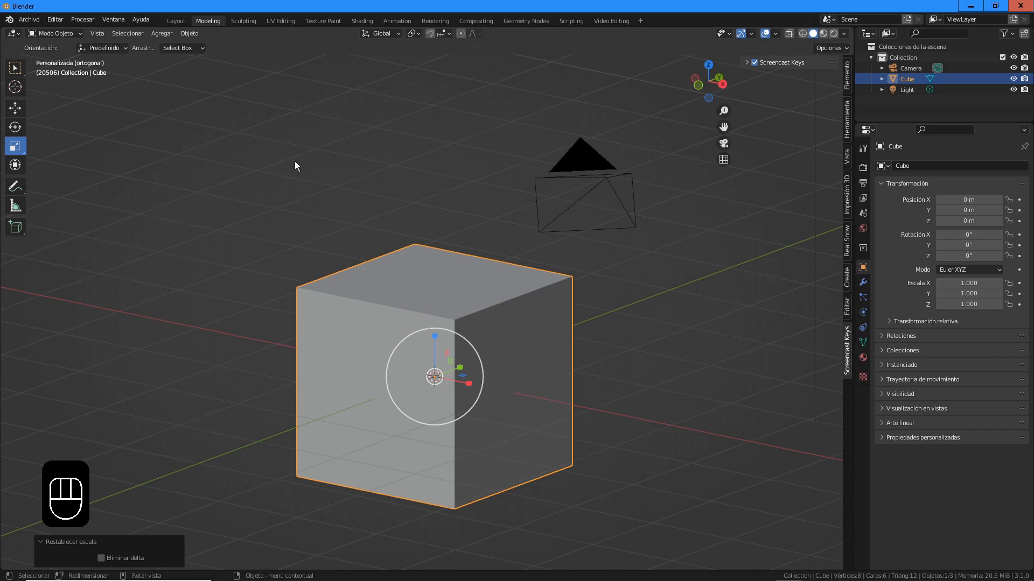
left_click(64, 21)
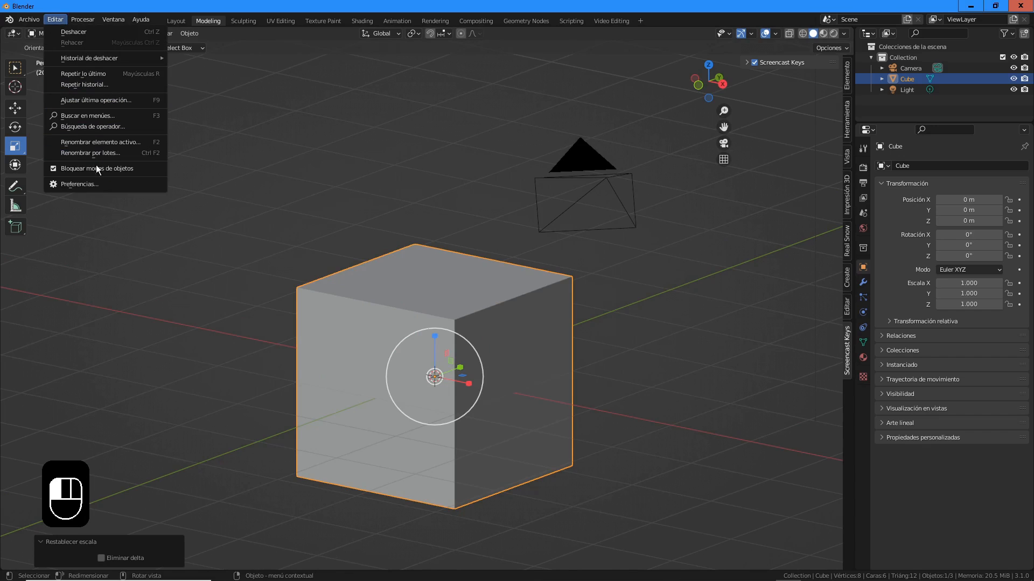
left_click(129, 182)
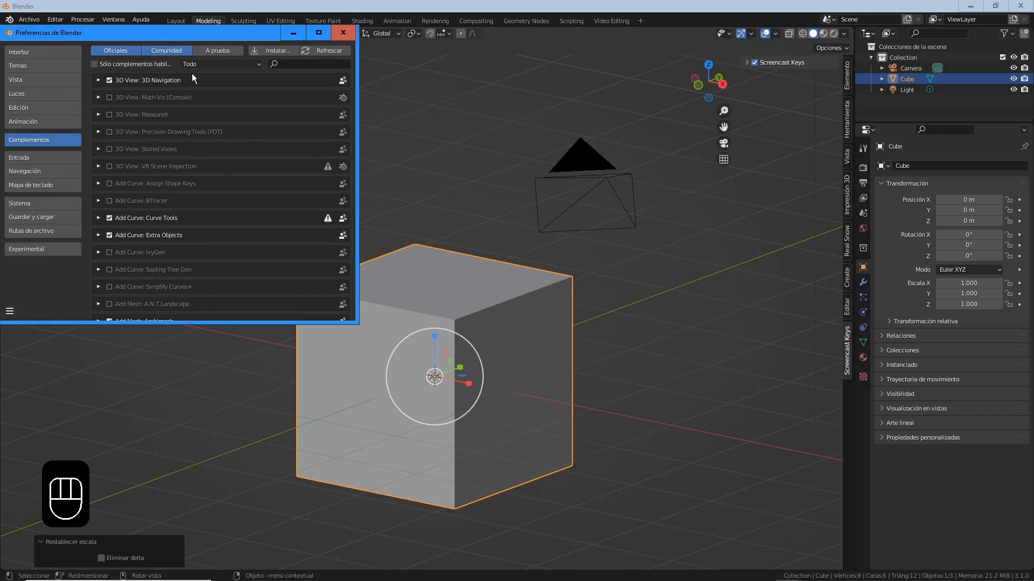
left_click_drag(156, 34, 289, 70)
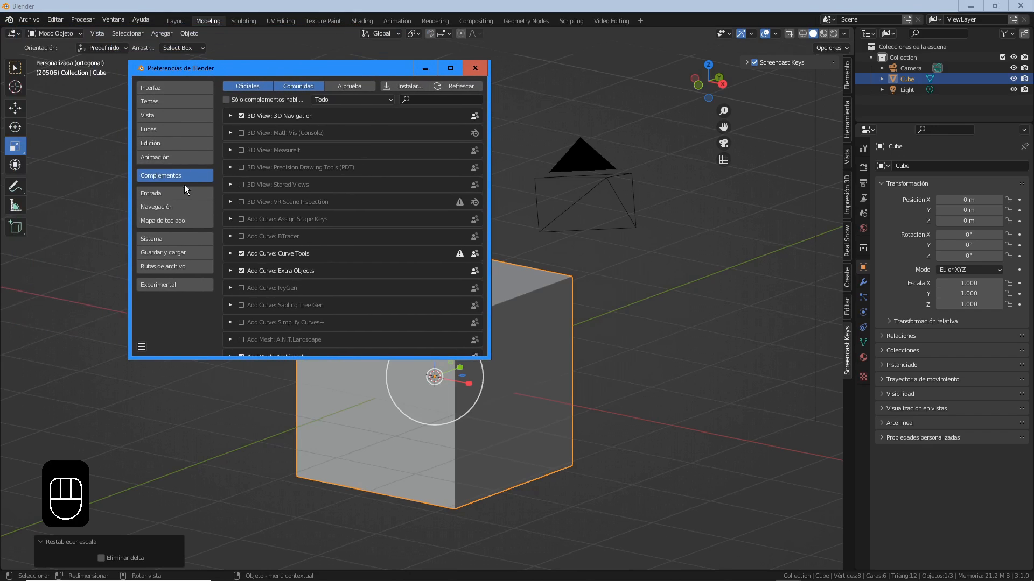
left_click(179, 235)
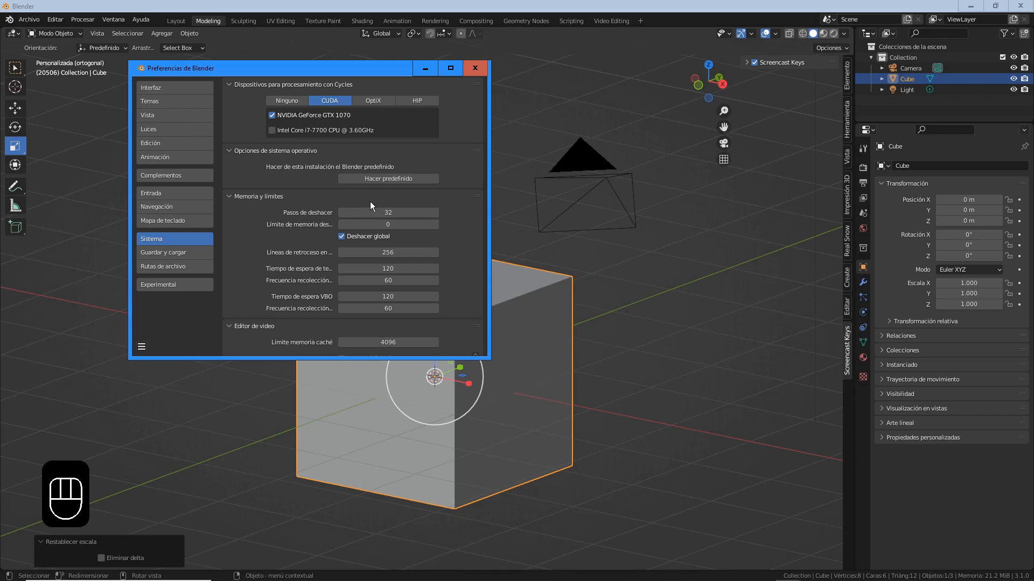
double_click(386, 215)
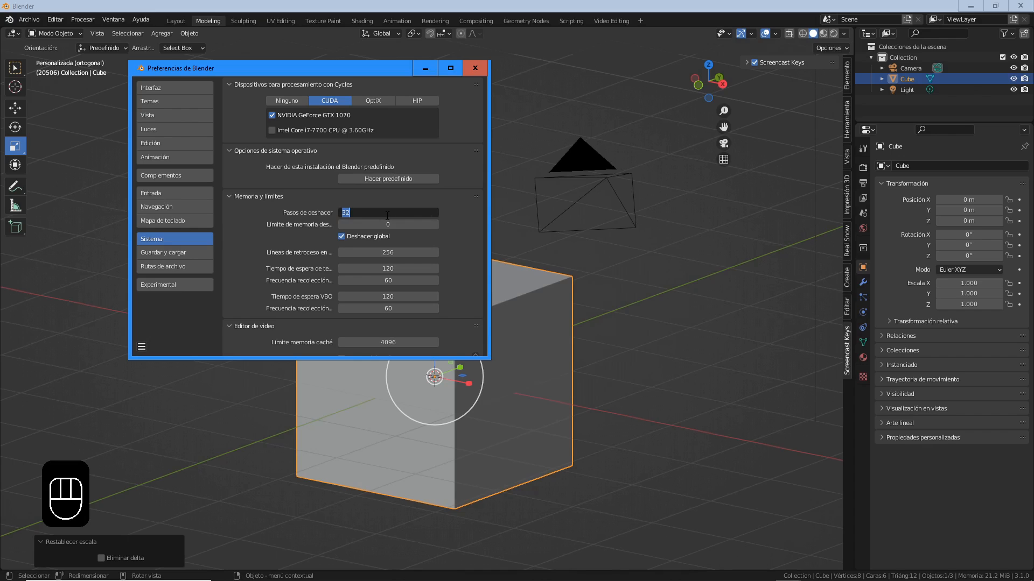
type("200")
key("Return")
Set the number of undo steps to 35 and close the preferences.
double_click(387, 212)
type("35")
key("Return")
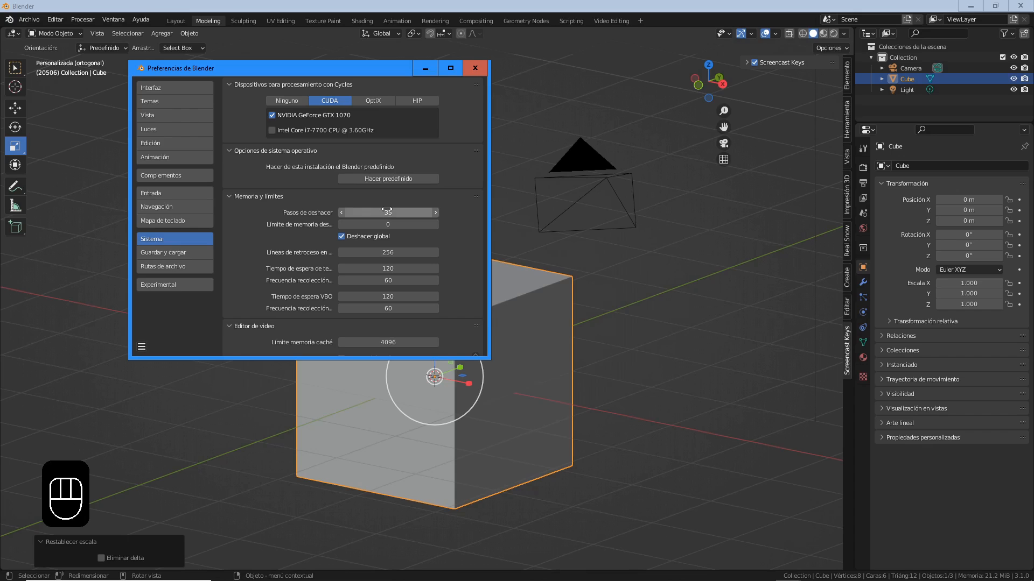
left_click(473, 72)
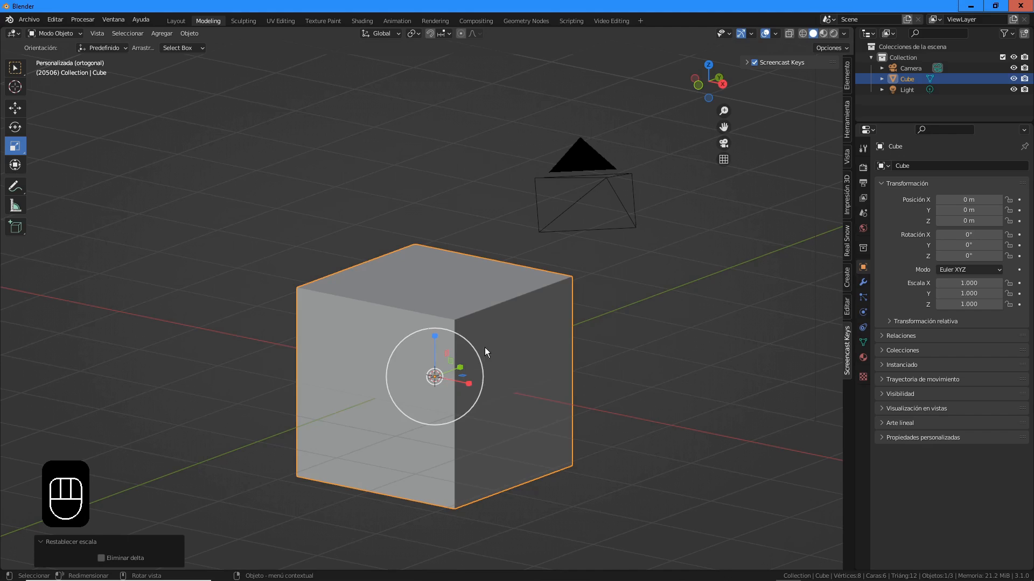
Examine the cube from an angled view and from the orthographic front view.
scroll(501, 336, "down", 2)
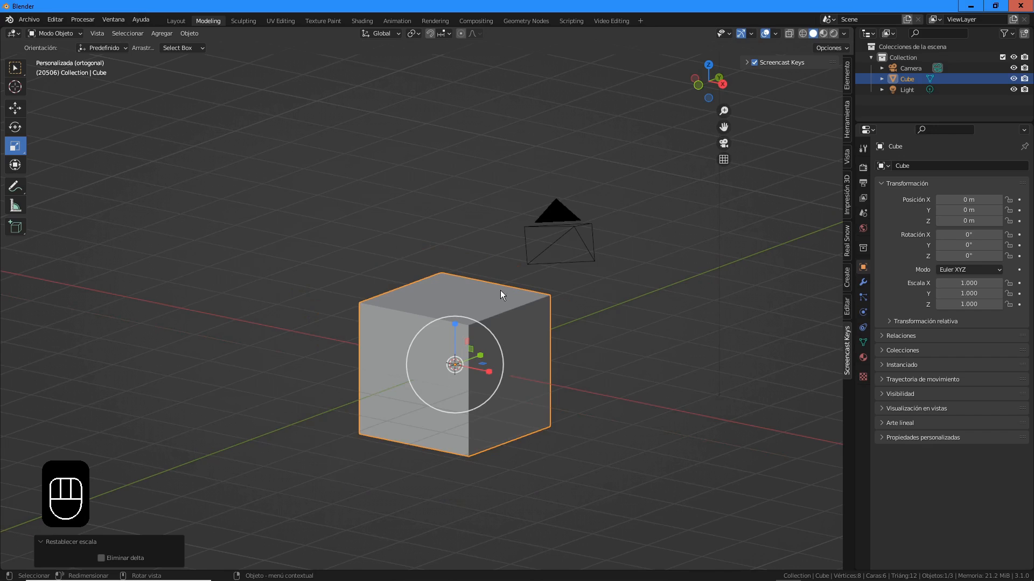
key("KP_1")
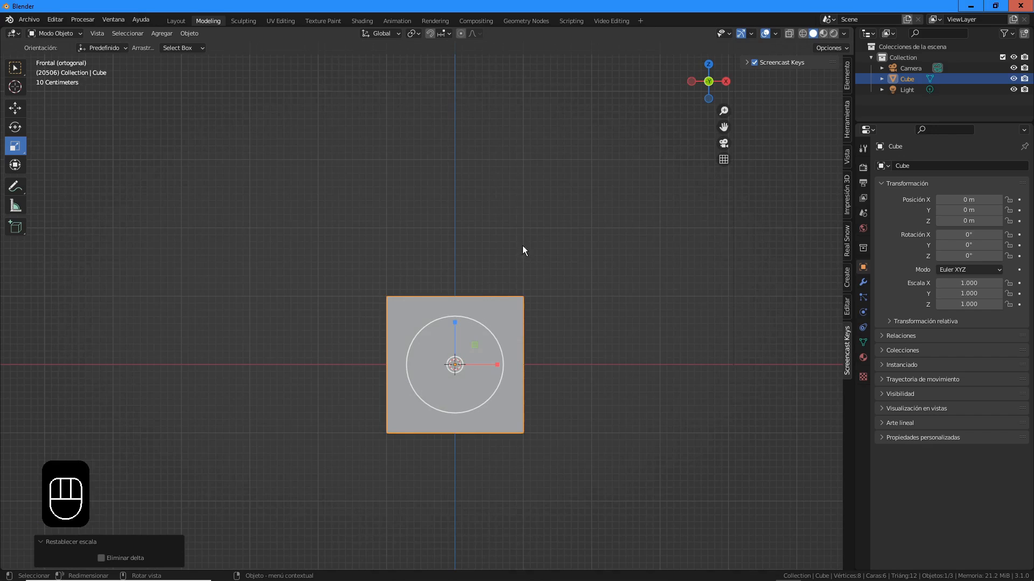
middle_click_drag(520, 280, 488, 227, "shift")
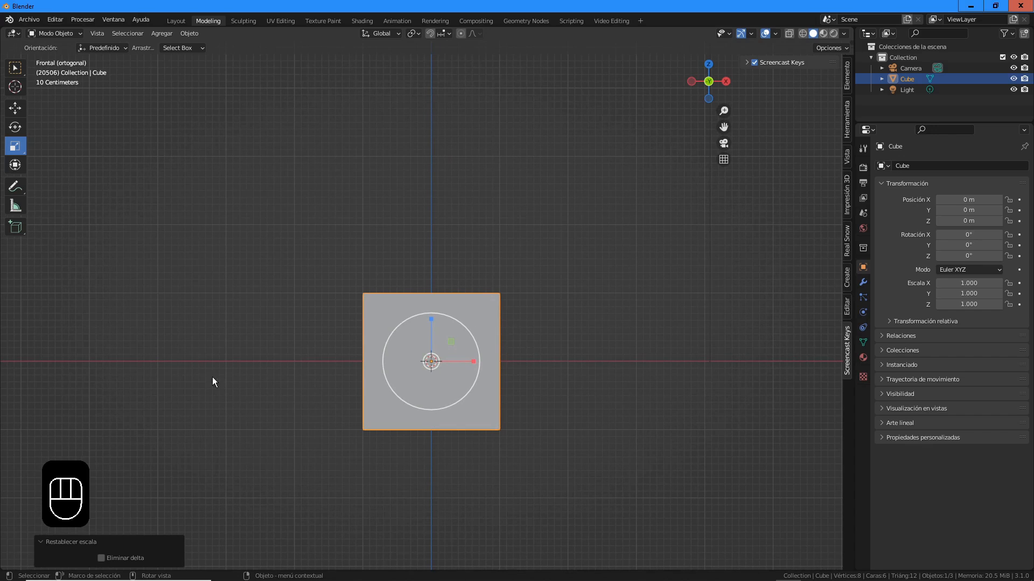
middle_click_drag(602, 169, 557, 200)
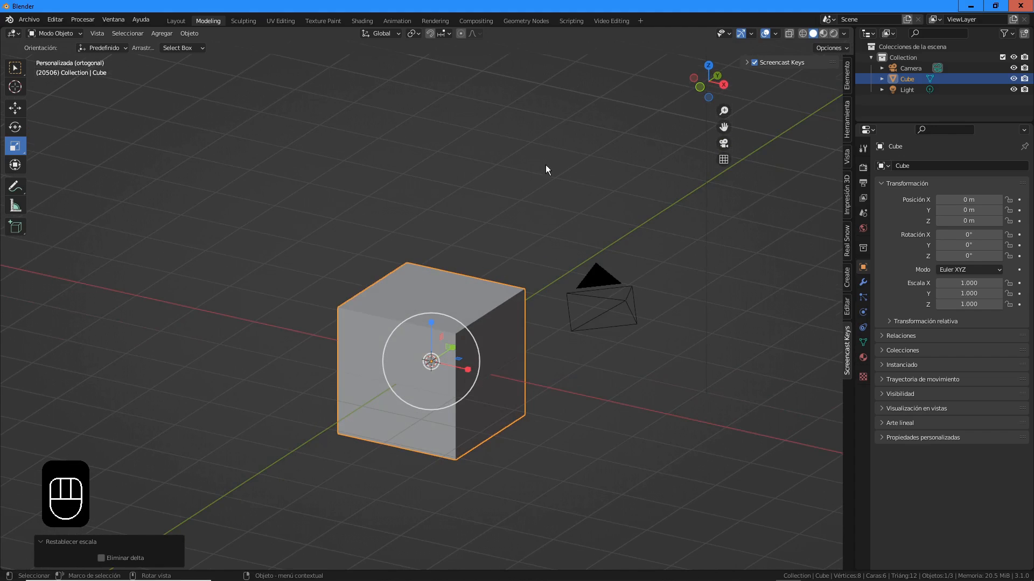
scroll(546, 165, "down", 3)
middle_click_drag(630, 231, 506, 273, "shift")
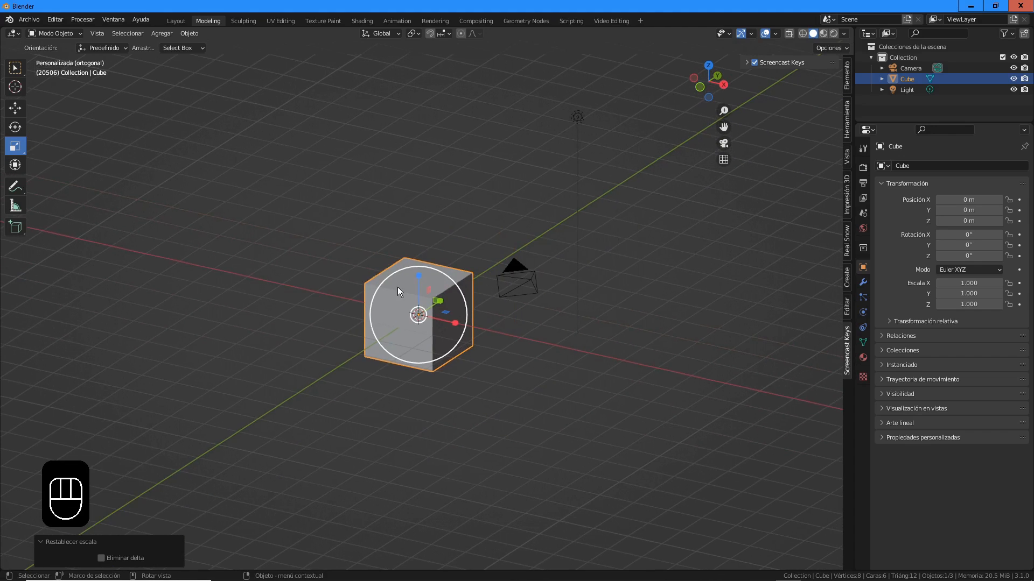
scroll(397, 286, "up", 2)
key("KP_1")
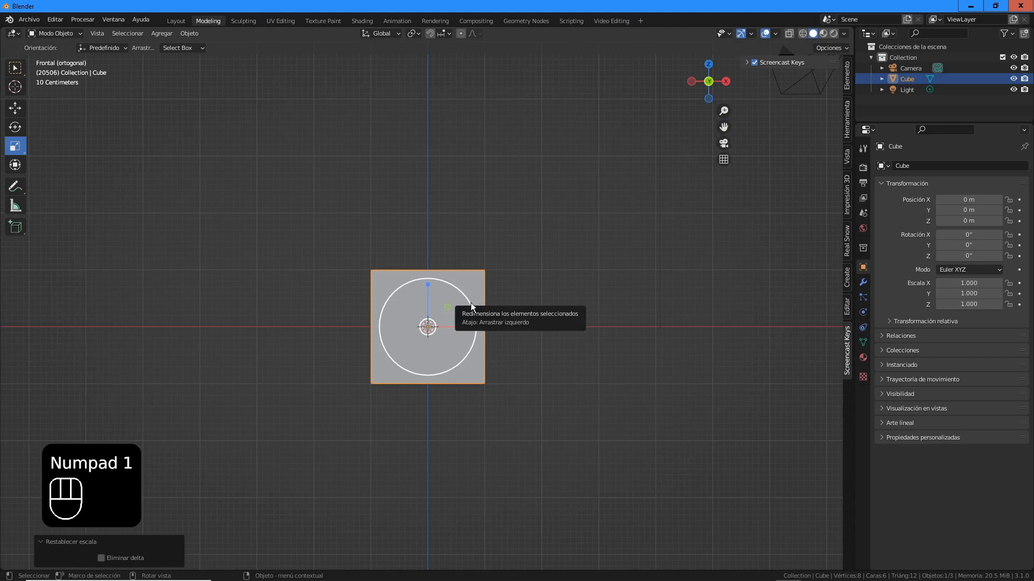
Try moving the cube freely in the front view with increment snapping, and cancel the move.
key("g")
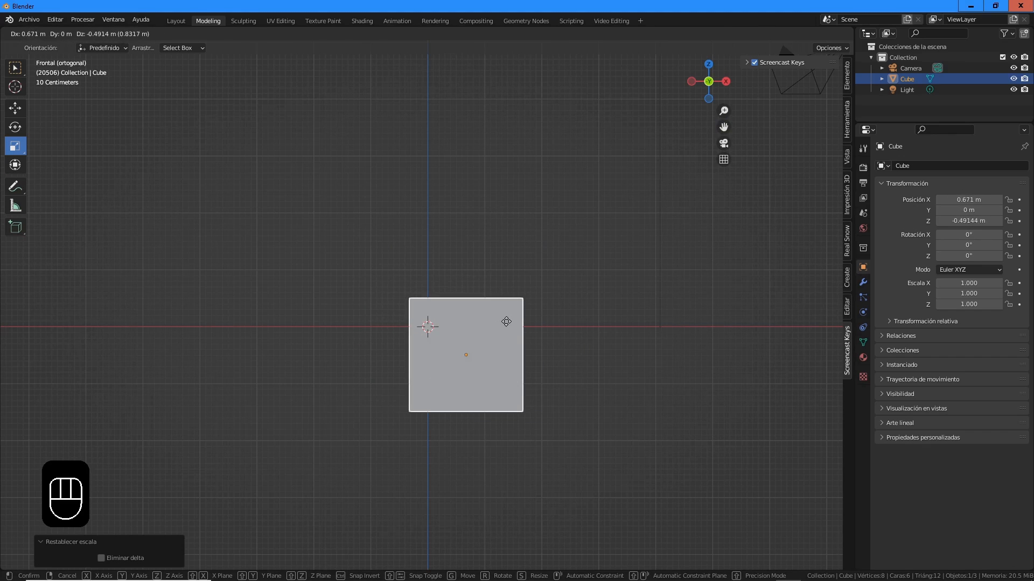
key("ctrl")
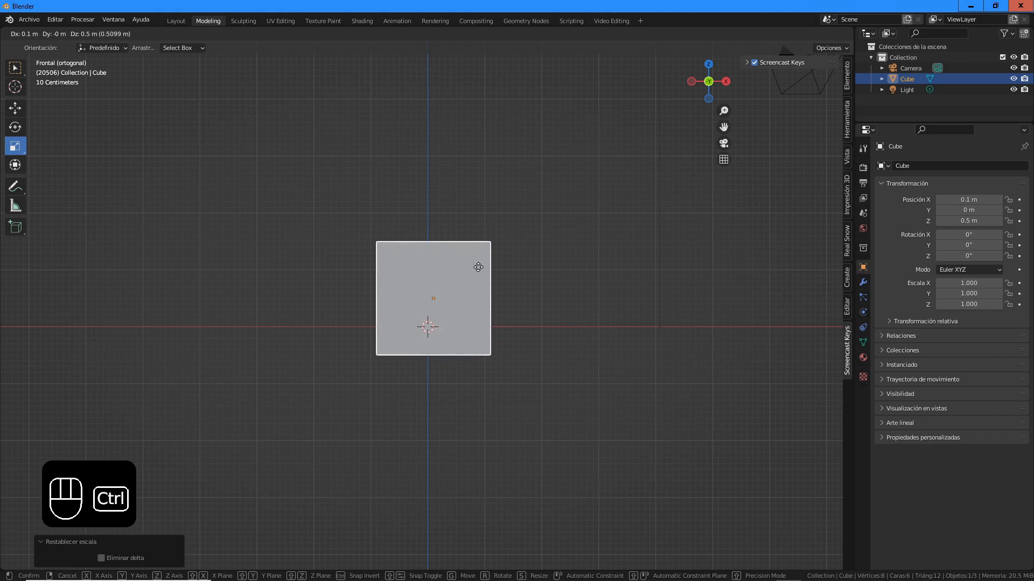
left_click(469, 292, "ctrl")
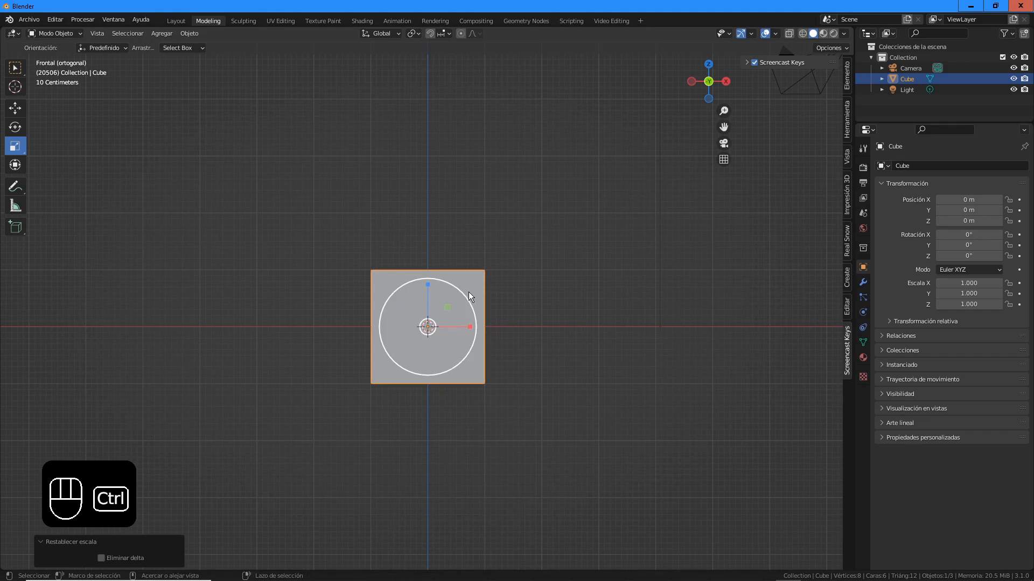
Try moving the cube 2 m along the global X axis twice with increment snapping, cancelling each move.
scroll(466, 303, "up", 2)
middle_click_drag(472, 305, 444, 275, "shift")
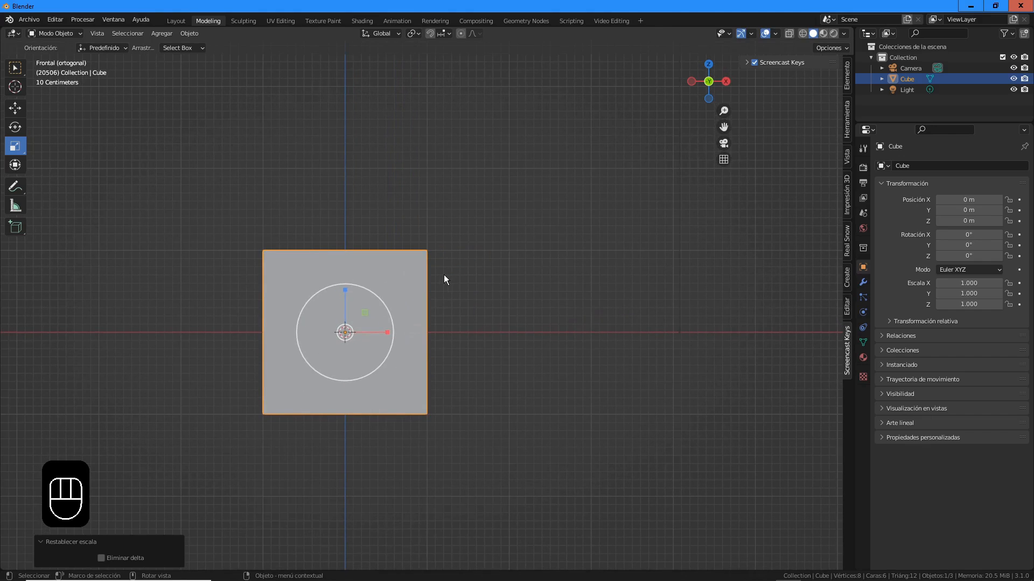
scroll(444, 275, "down", 2)
key("g")
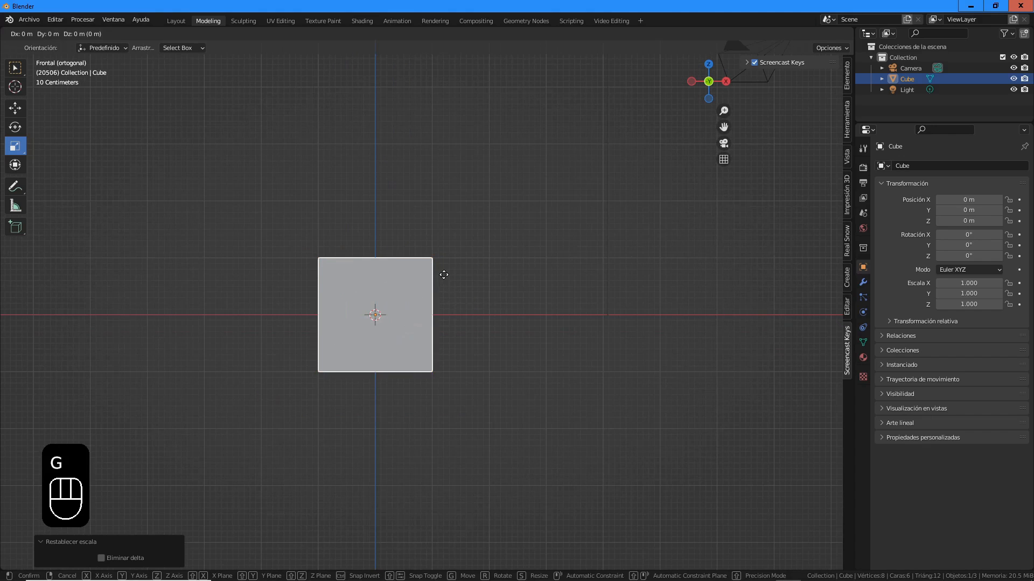
key("x")
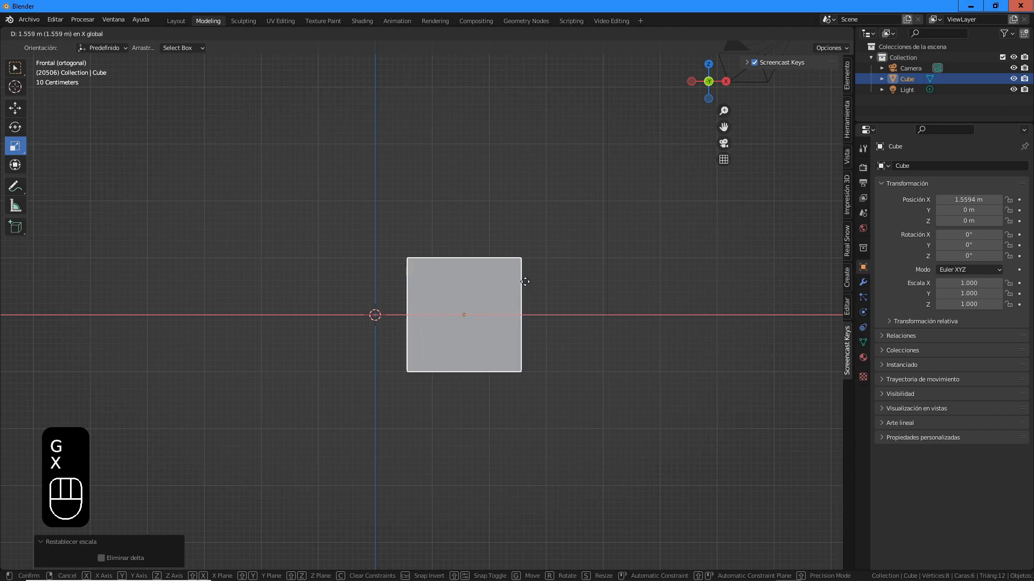
key("ctrl")
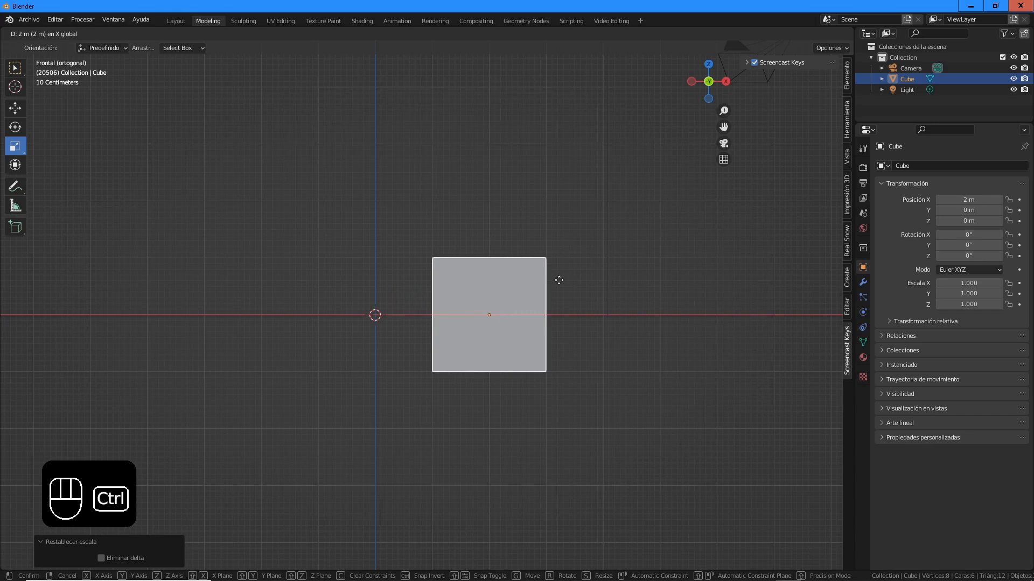
right_click(560, 292)
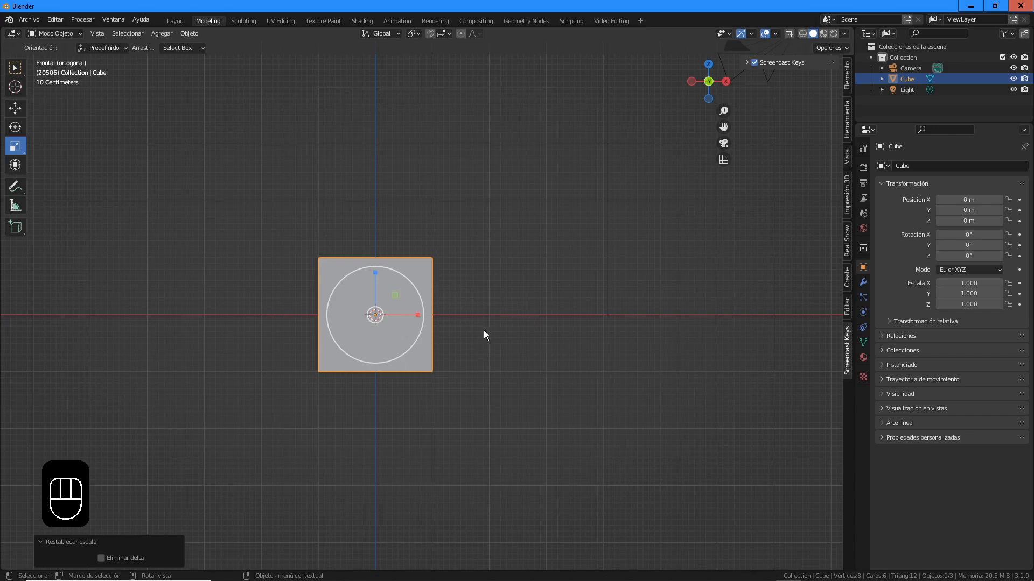
key("g")
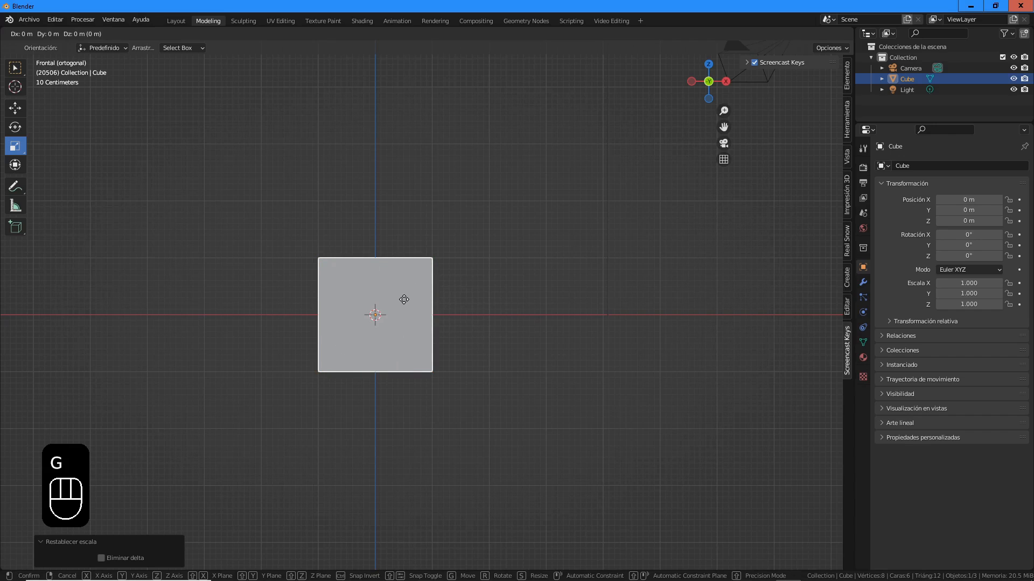
key("x")
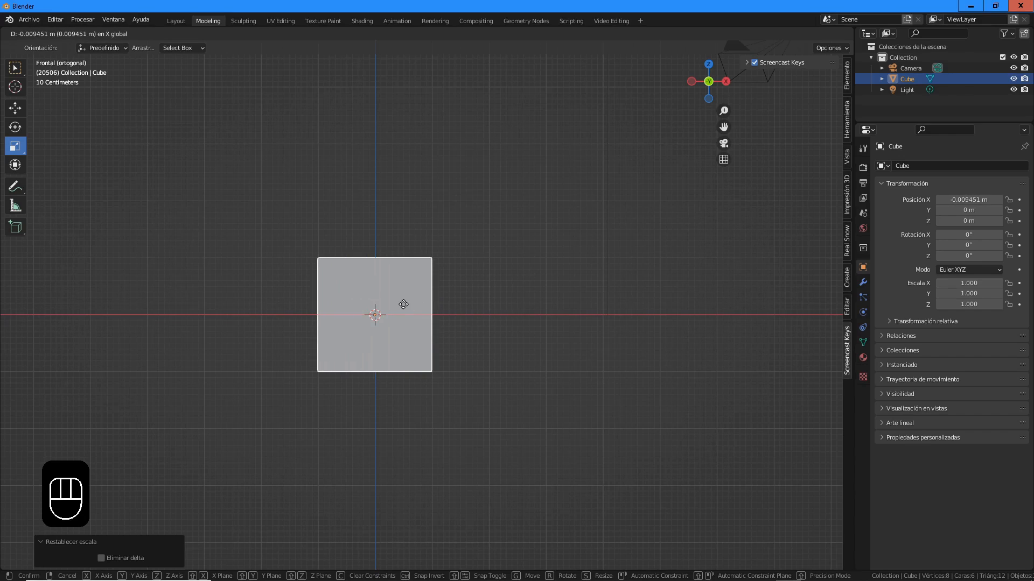
key("ctrl")
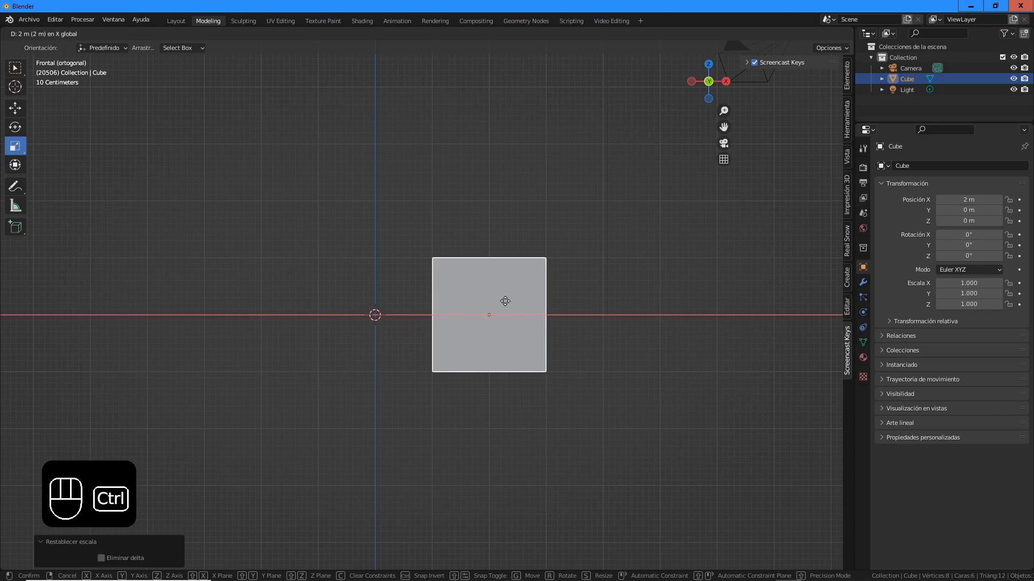
right_click(321, 292)
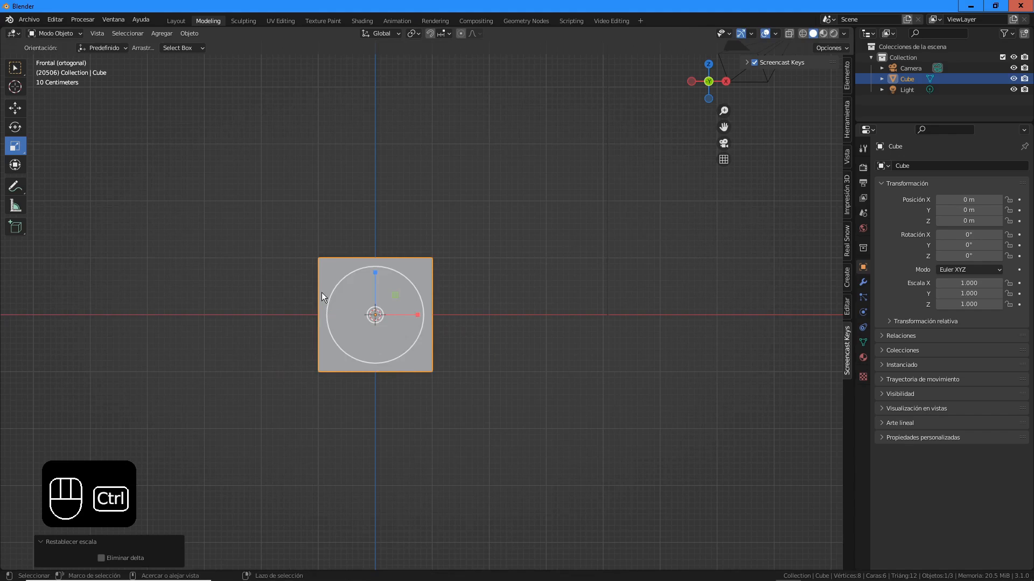
Try scaling the cube uniformly to 1.8 with increment snapping, and cancel the scaling.
left_click(442, 34)
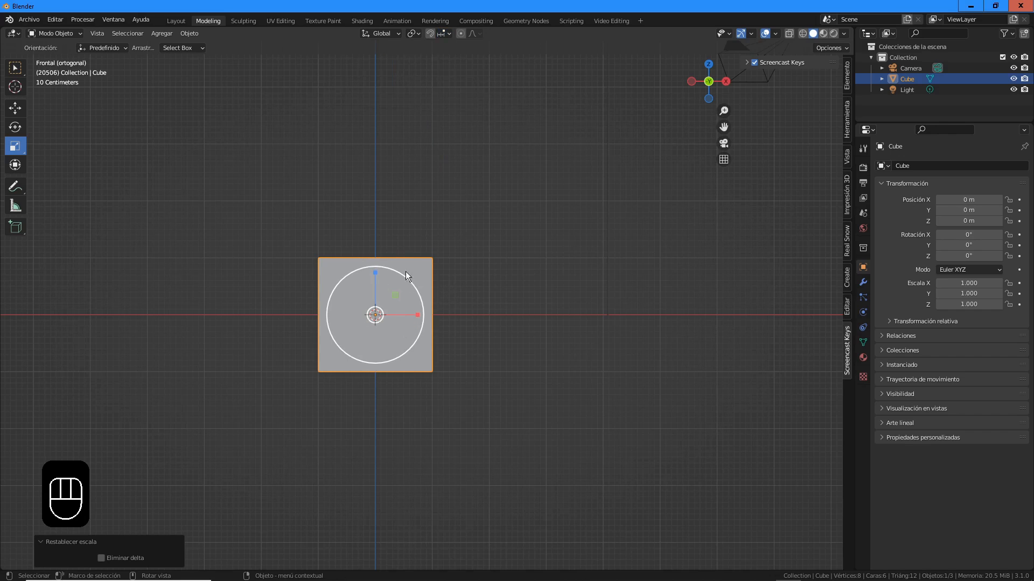
key("s")
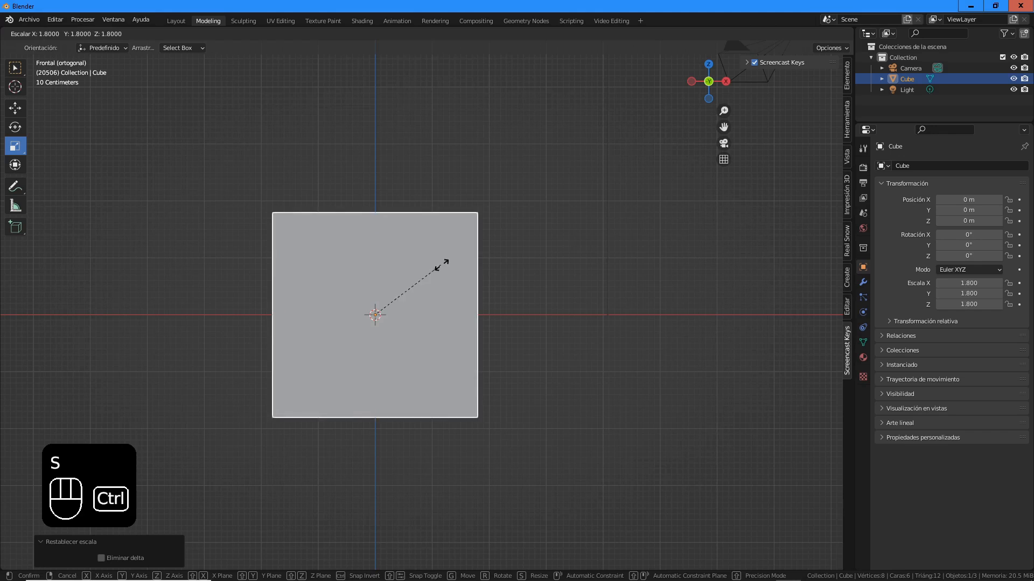
right_click(448, 269)
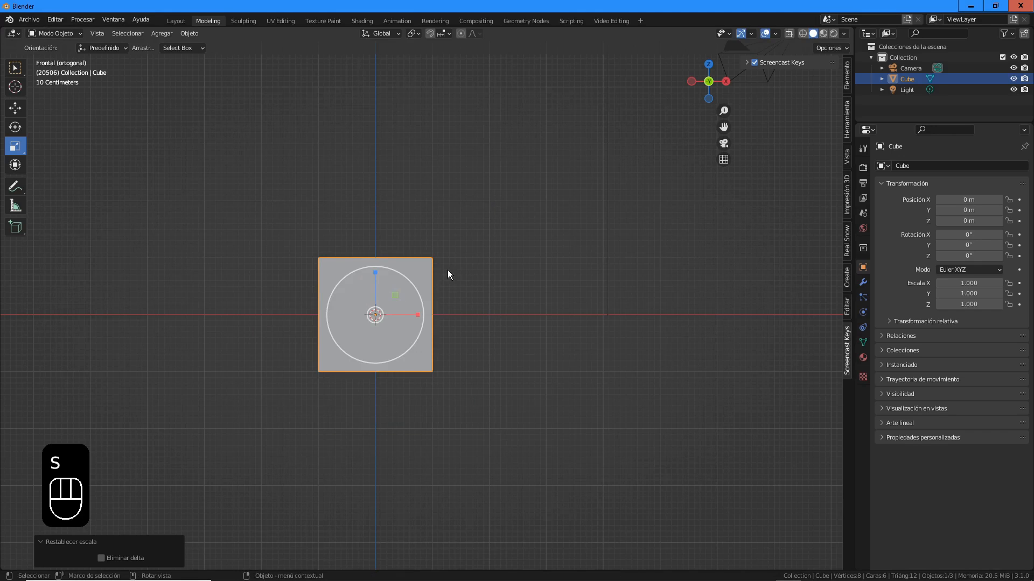
Try rotating the cube 45° in the front view with increment snapping, and cancel the rotation.
key("ctrl+r")
key("r")
key("ctrl")
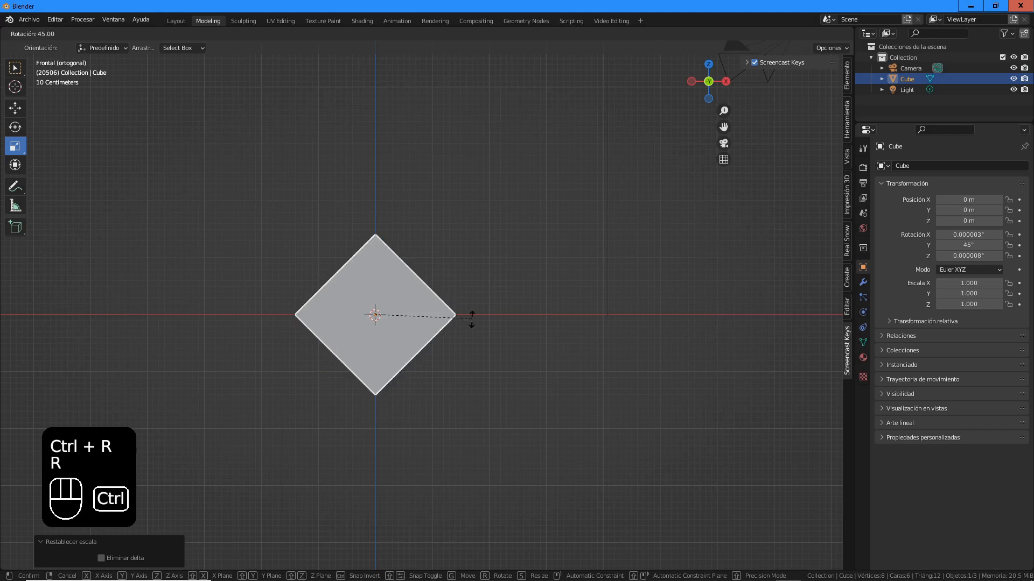
right_click(424, 262)
Try moving the cube freely in a close-up front view, using precision mode for fine movement, and cancel the move.
scroll(326, 344, "up", 7)
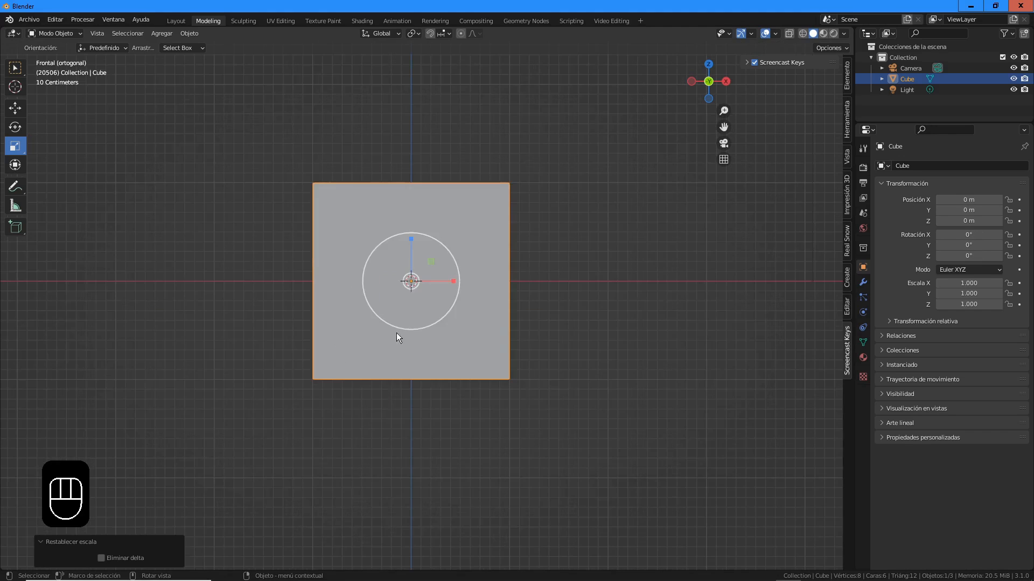
middle_click_drag(462, 323, 404, 401, "shift")
key("g")
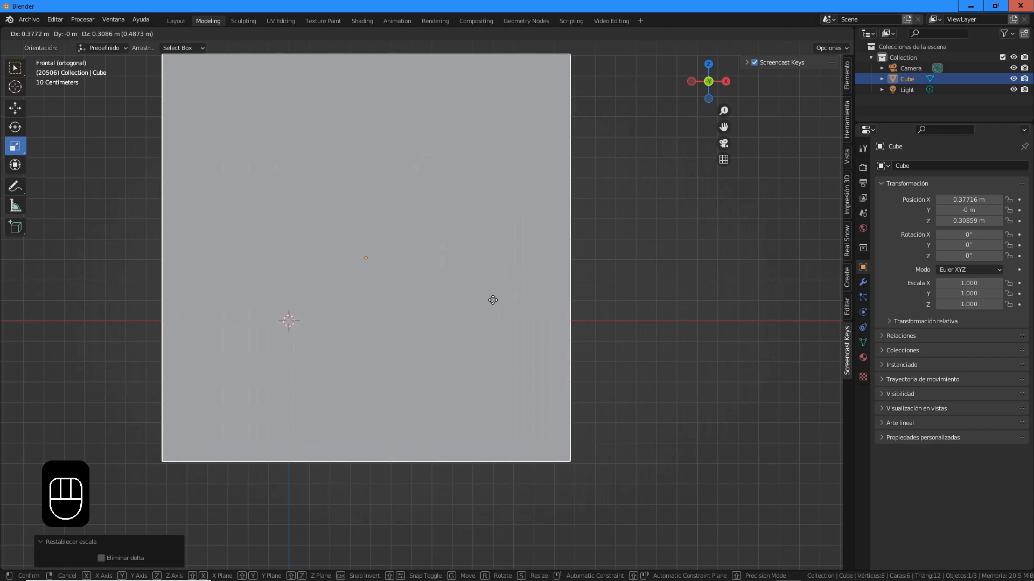
key("shift")
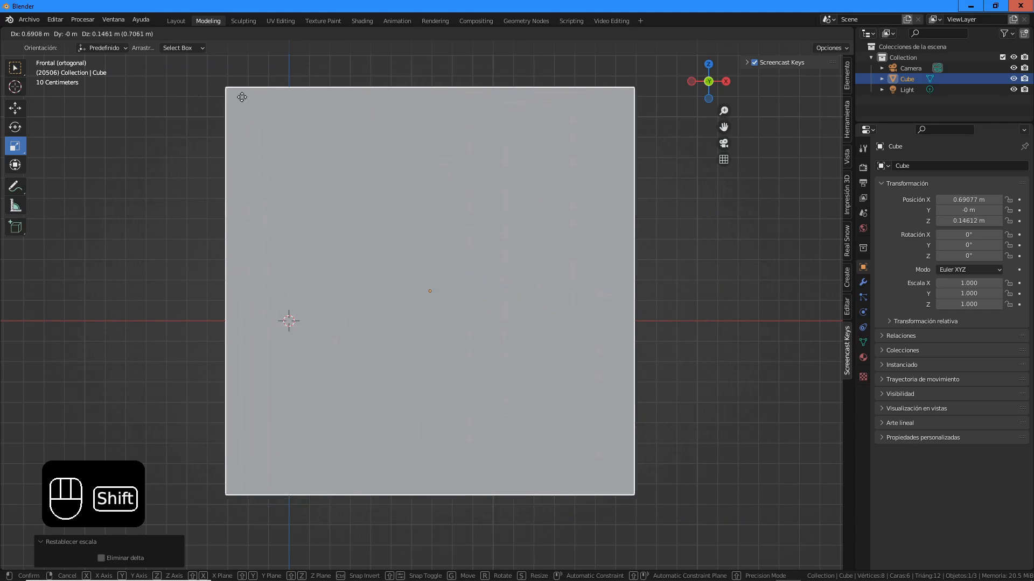
right_click(269, 434)
scroll(434, 327, "down", 8)
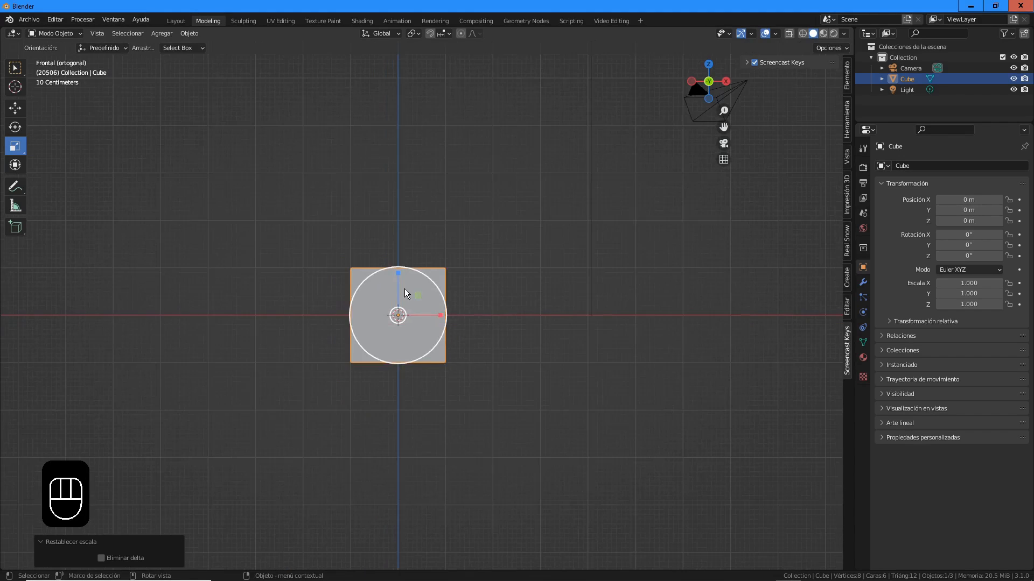
scroll(405, 289, "up", 4)
middle_click_drag(541, 337, 612, 323, "shift")
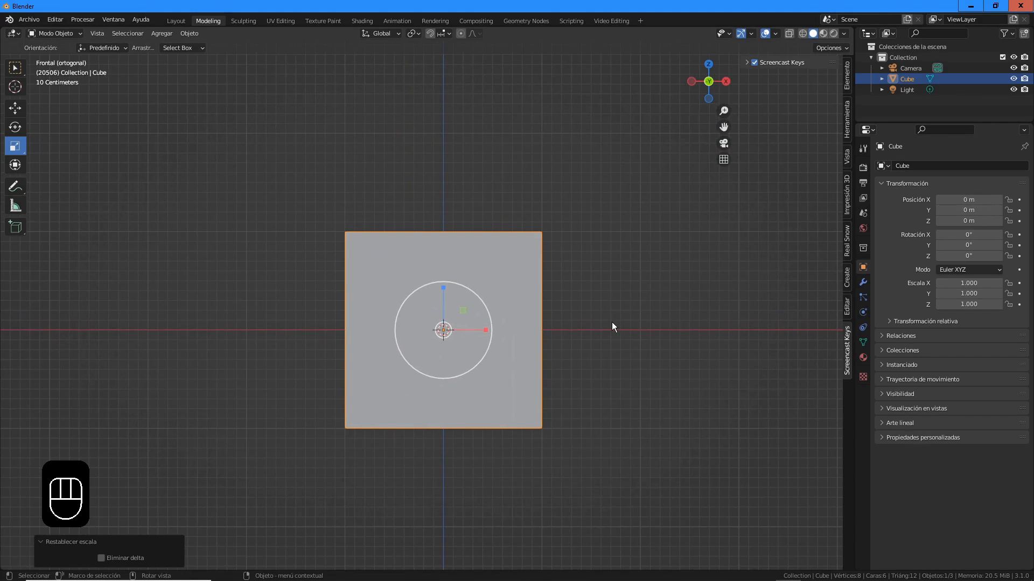